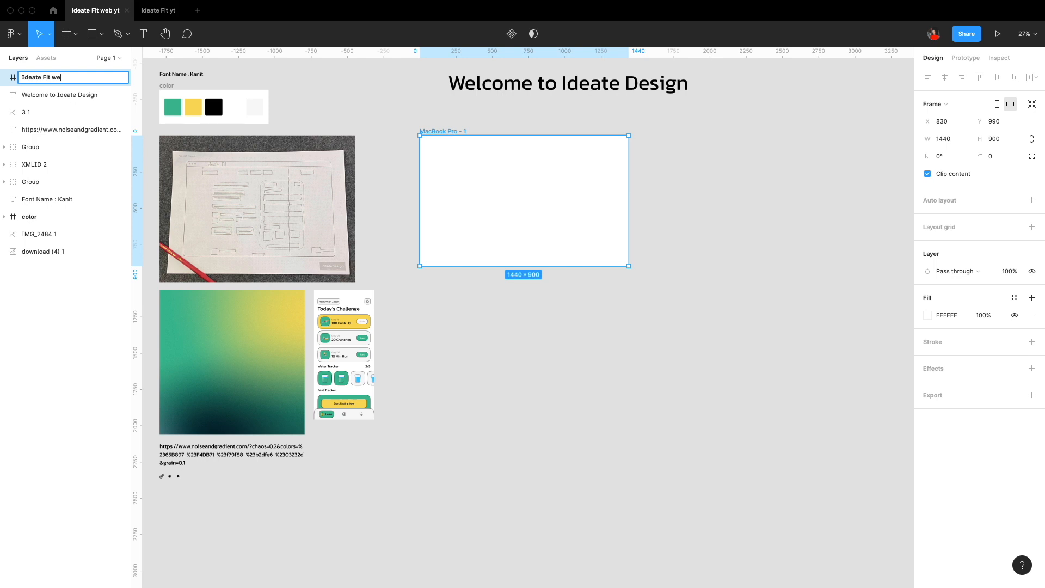
Rename the MacBook Pro frame as "Ideate Fit Landing page"
text(ge)
key(Return)
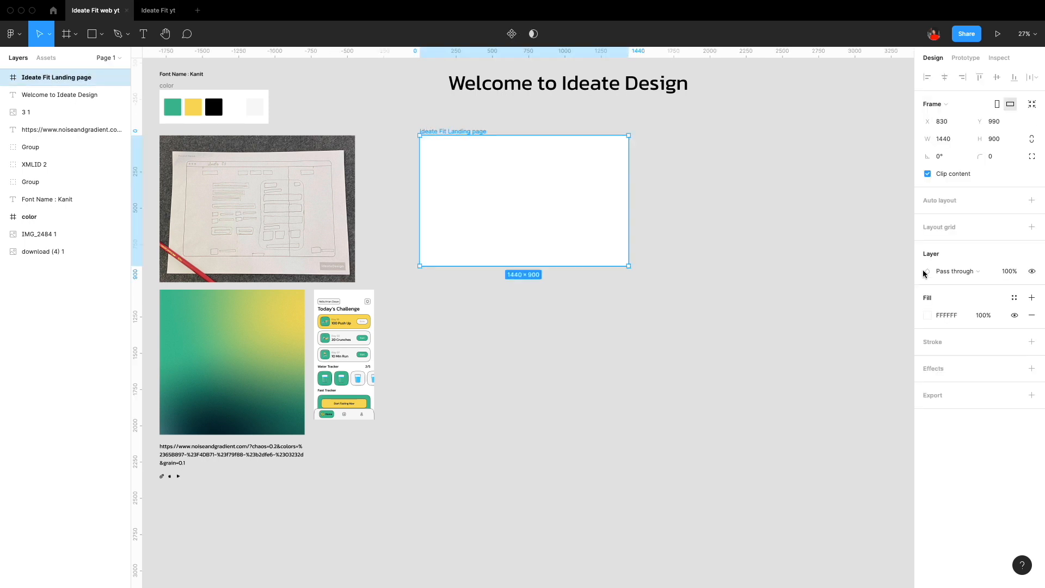
Add a 12-column stretch layout grid with a 48 margin to the landing page frame
click(1033, 228)
click(927, 244)
click(803, 247)
click(800, 243)
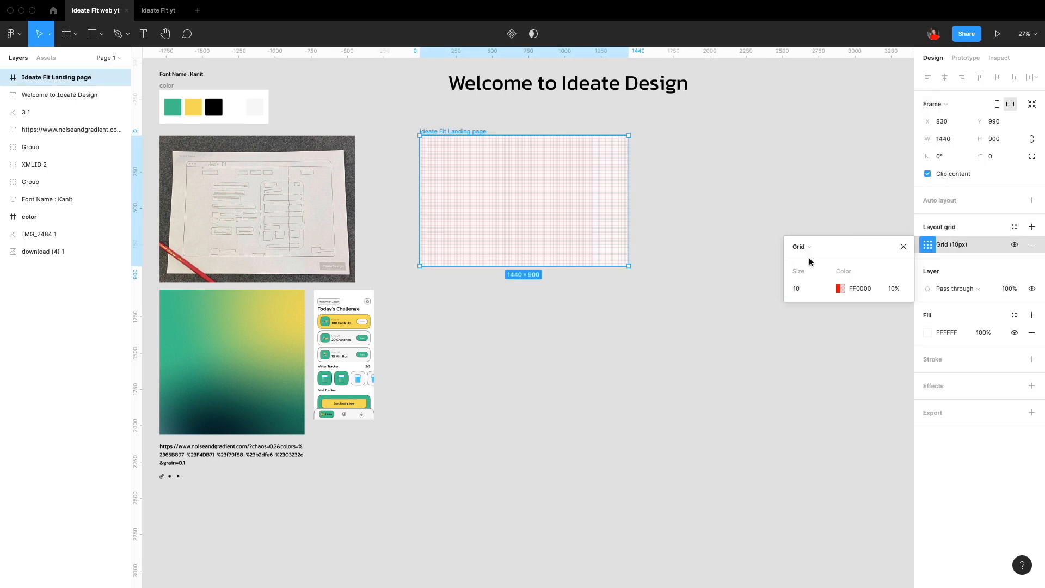
click(802, 247)
click(804, 257)
click(809, 288)
click(885, 328)
text(48)
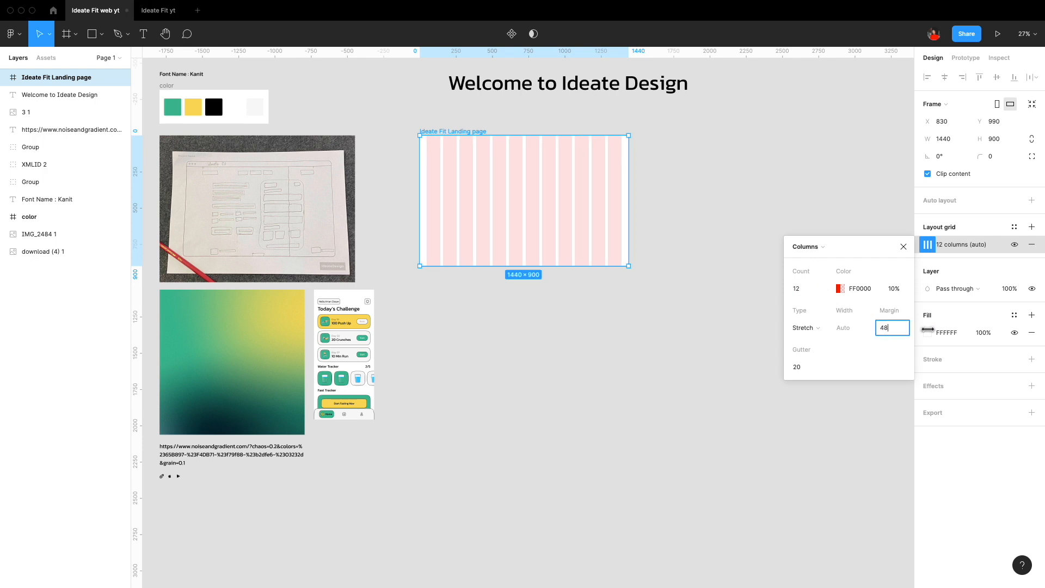
click(653, 319)
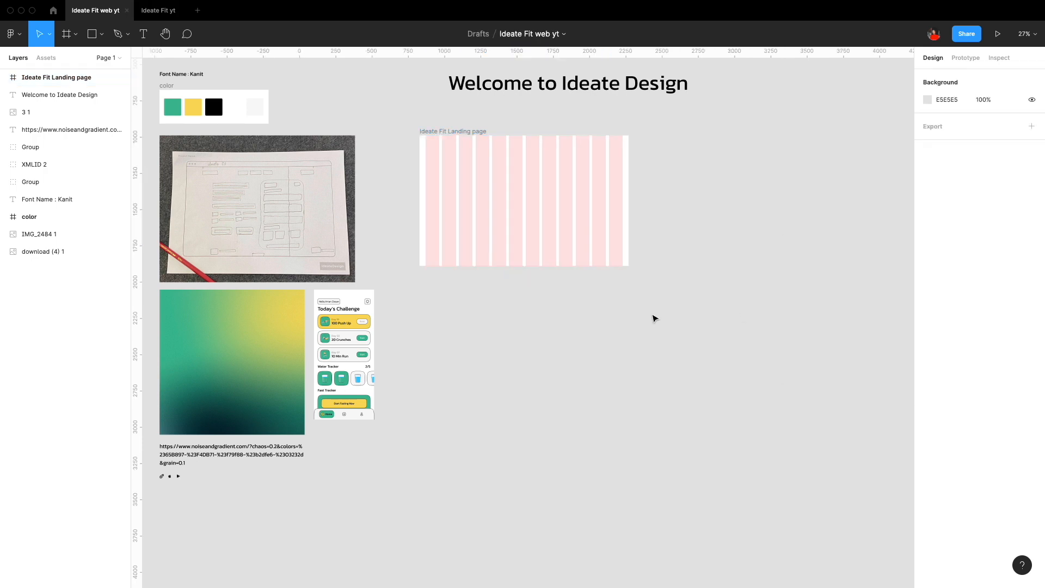
Extend the landing page frame downward to a height of 956
click(473, 133)
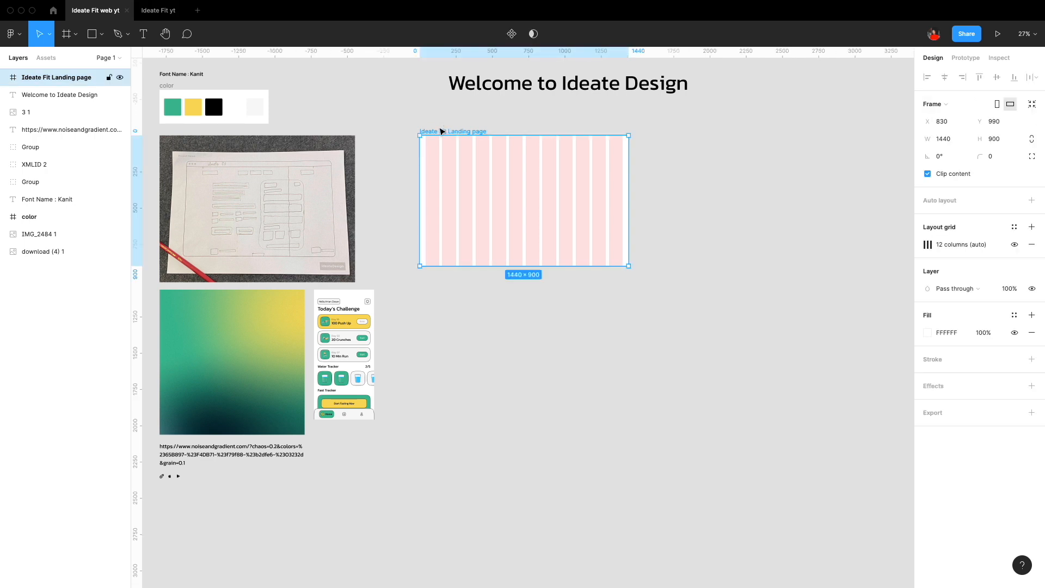
drag(563, 266, 562, 273)
click(393, 140)
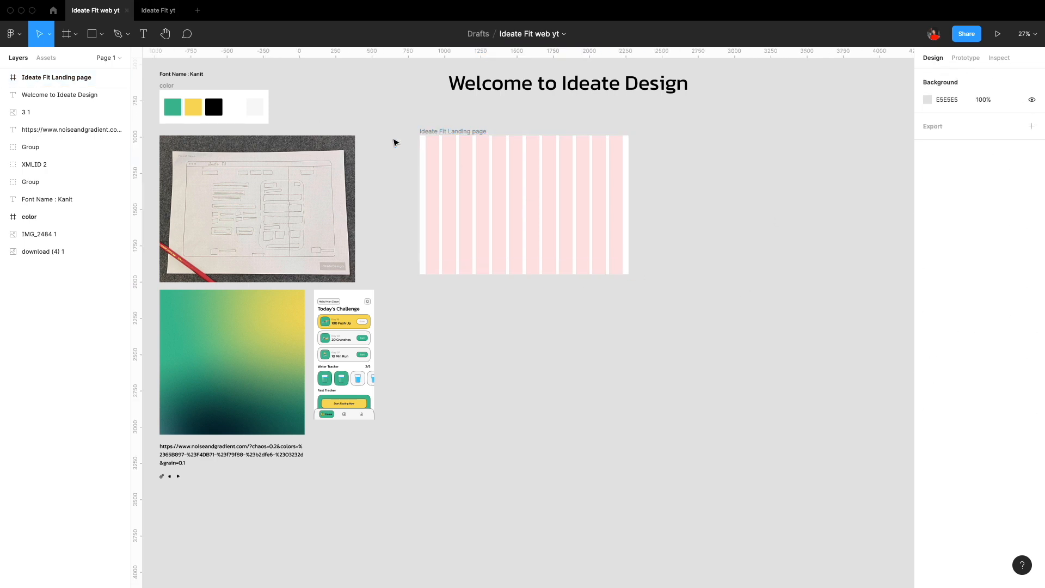
Duplicate the wireframe sketch photo and place the copy just beside the landing page frame's right edge
click(236, 217)
drag(235, 217, 725, 263)
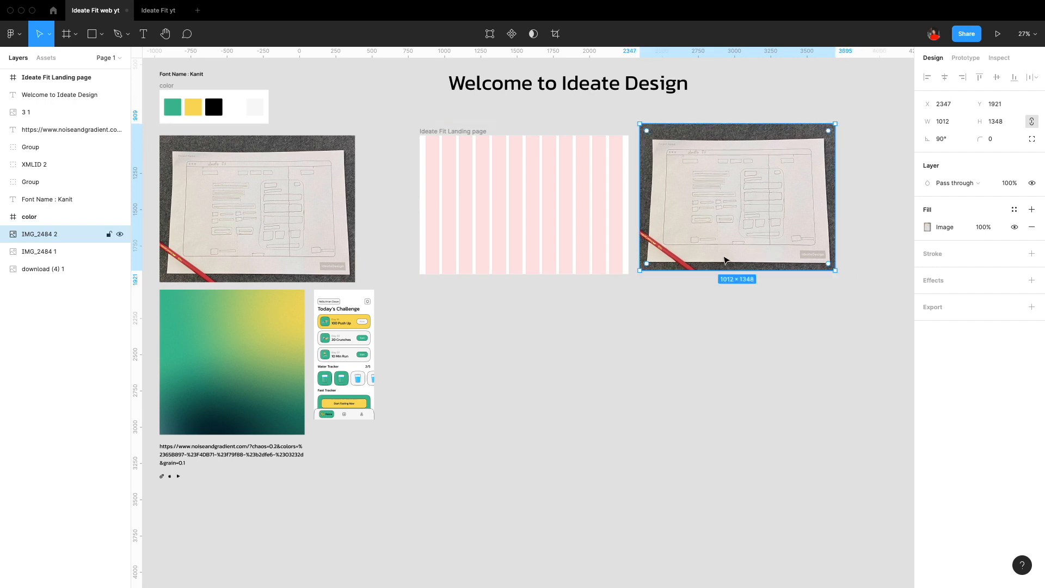
click(489, 322)
scroll(489, 322, up, 2)
drag(220, 95, 240, 95)
click(478, 175)
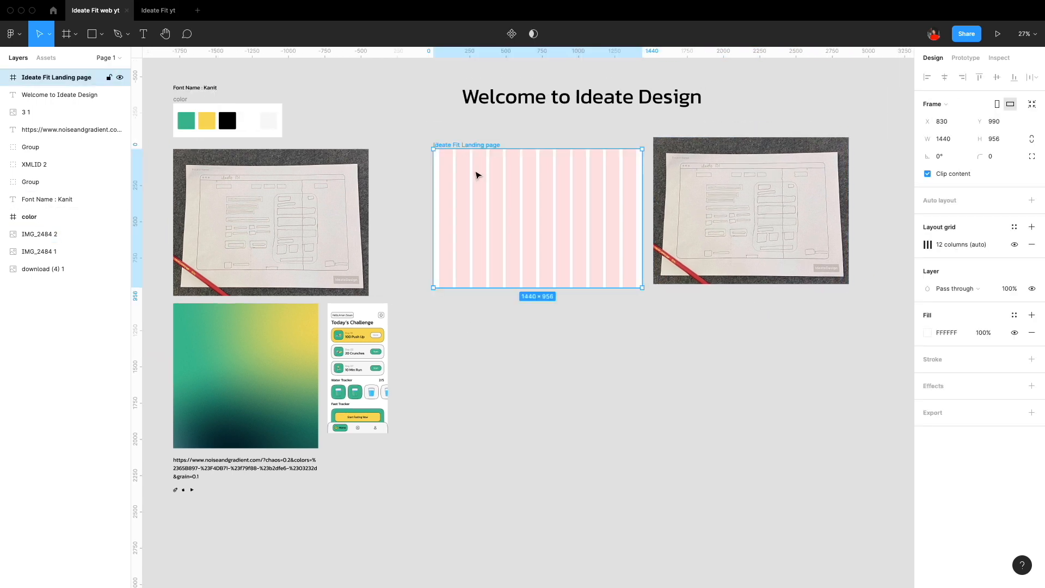
key(t)
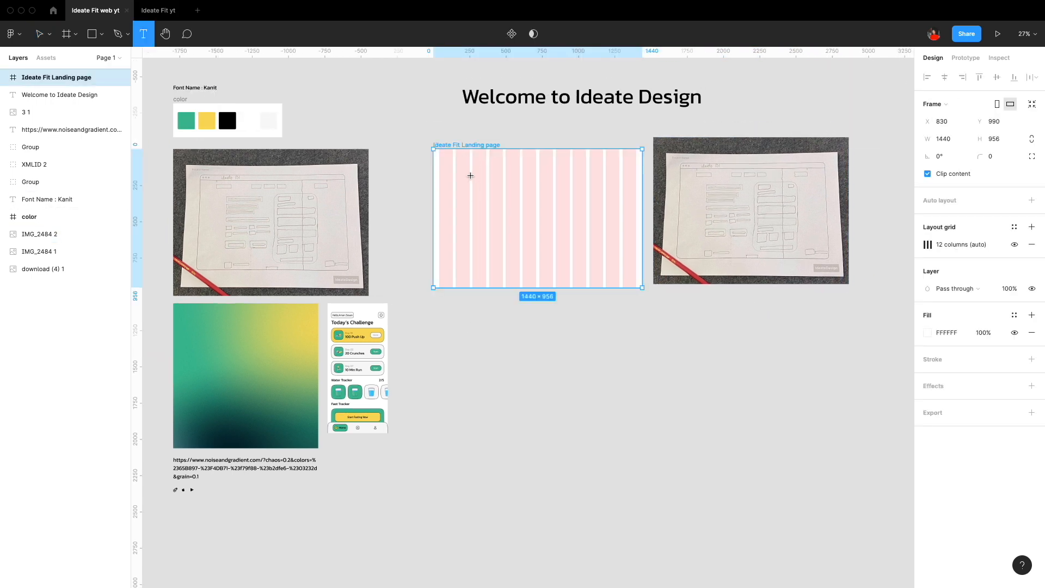
key(Escape)
Hide the layout grid and place a copy of the gradient image inside the landing page frame, flush with its right edge
click(467, 144)
key(ctrl+g)
drag(268, 374, 592, 219)
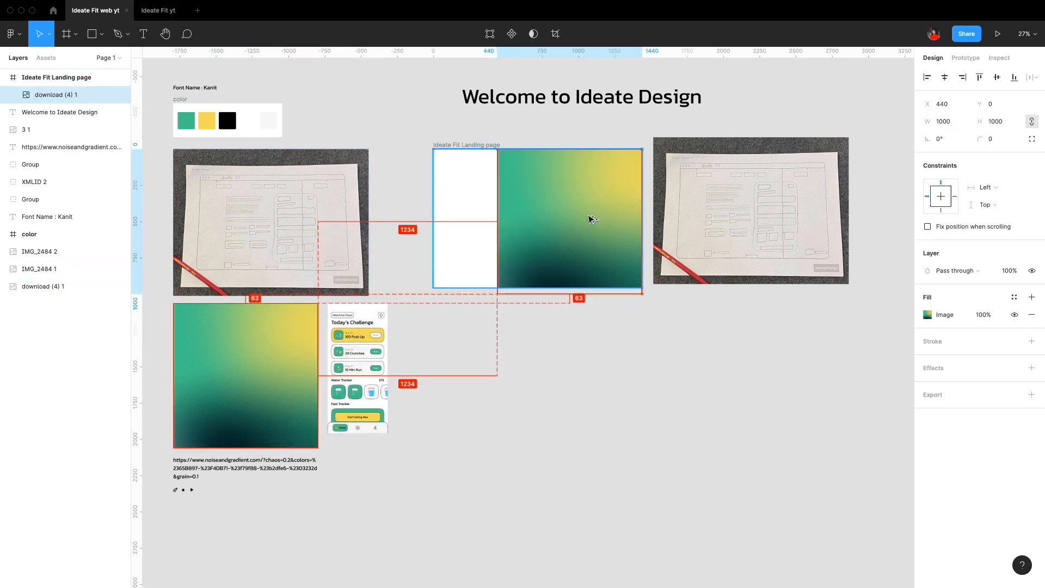
Narrow the gradient copy to a width of 500 against the frame's right edge and shorten it to the frame's bottom edge
drag(497, 219, 570, 218)
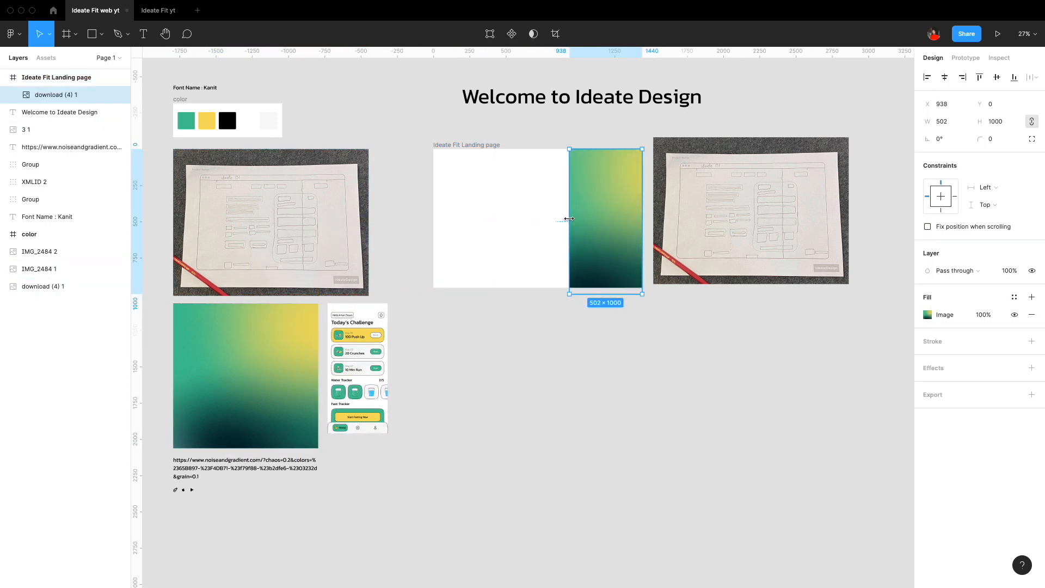
drag(930, 121, 927, 121)
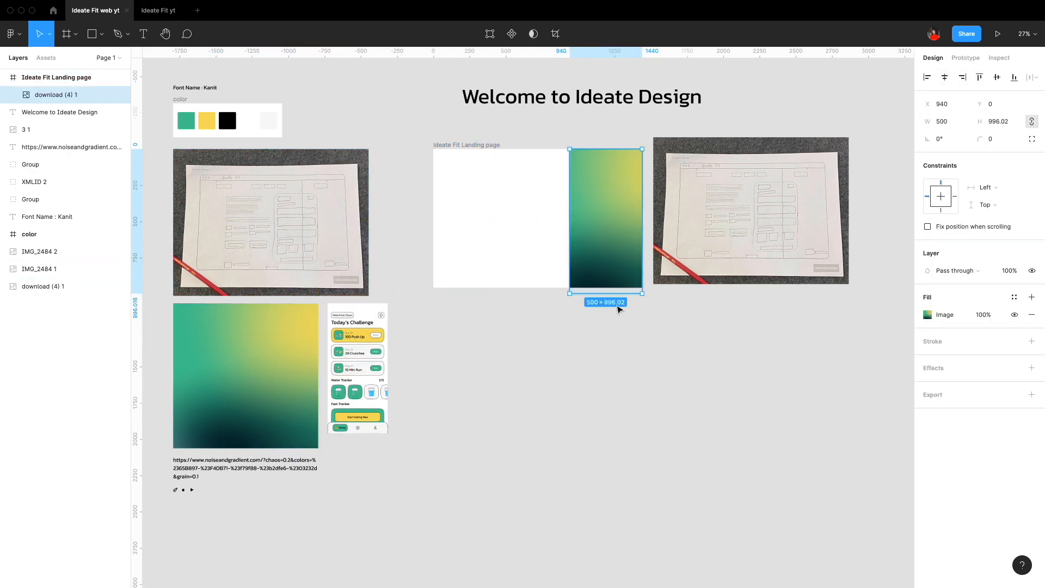
mouse_move(608, 294)
mouse_down()
mouse_move(607, 350)
mouse_move(606, 289)
mouse_up()
click(595, 341)
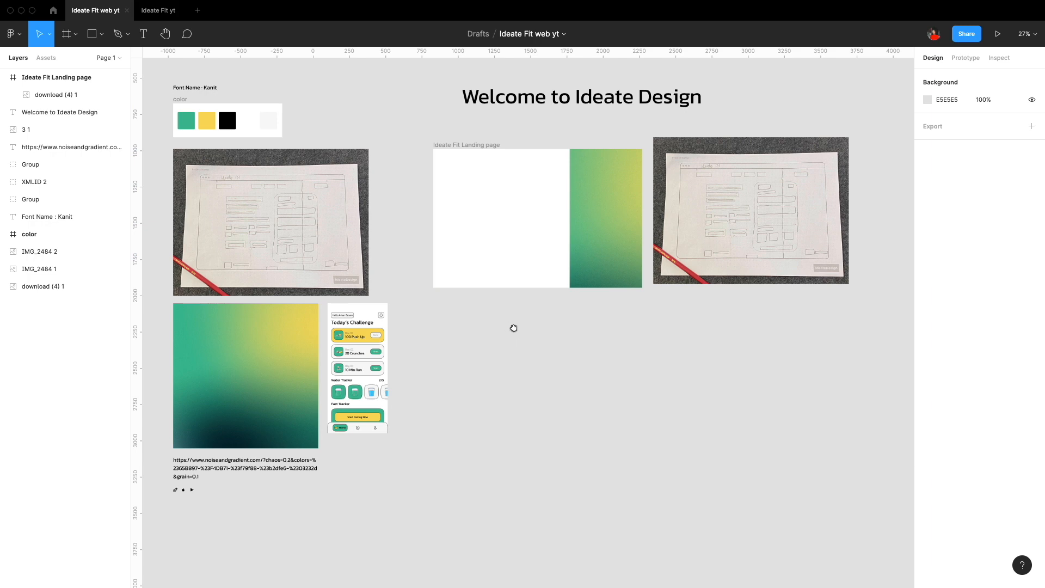
Lock the gradient image layer inside the landing page frame
drag(514, 327, 540, 348)
key(super+plus)
drag(629, 165, 328, 305)
click(367, 263)
key(super+shift+l)
click(243, 264)
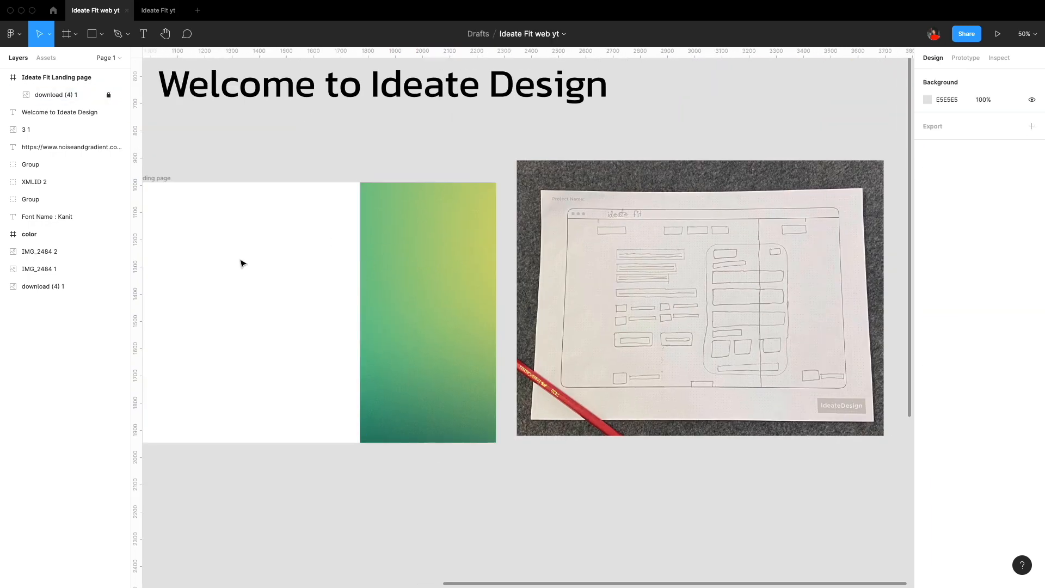
Draw a 119 × 52 rectangle with corner radius 18 near the top of the gradient area
drag(243, 263, 397, 268)
scroll(397, 268, right, 2)
key(r)
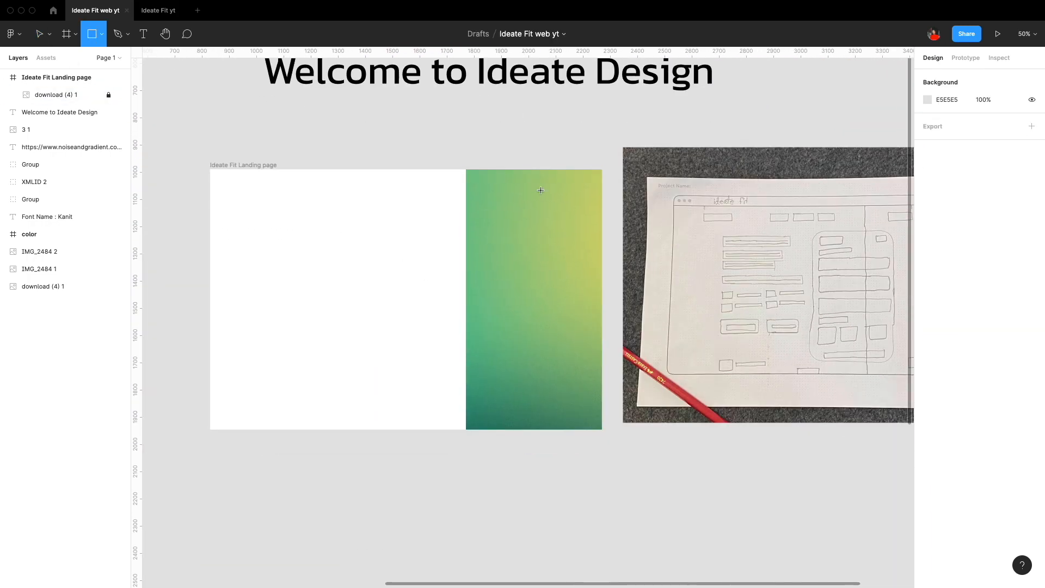
drag(540, 190, 571, 201)
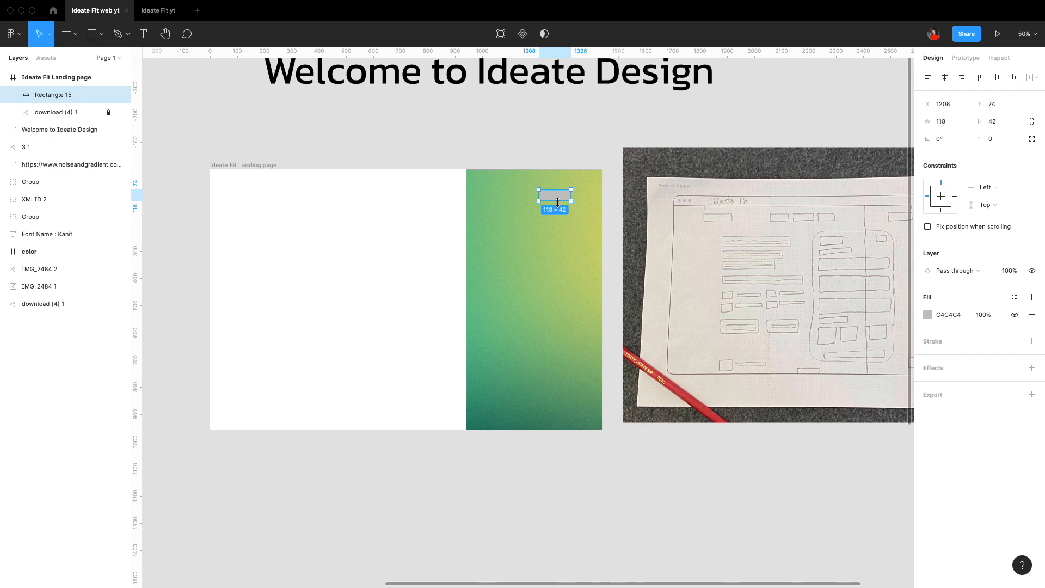
drag(977, 121, 979, 120)
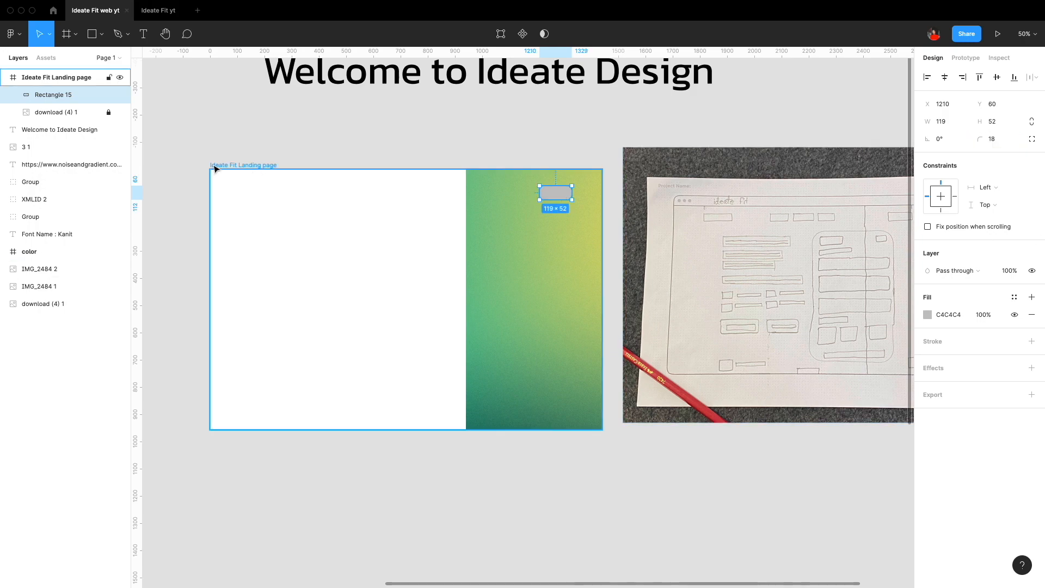
Align the rounded rectangle with the last grid column's right edge and adjust its corner smoothing
mouse_move(555, 196)
mouse_down()
mouse_move(544, 196)
mouse_move(570, 197)
mouse_up()
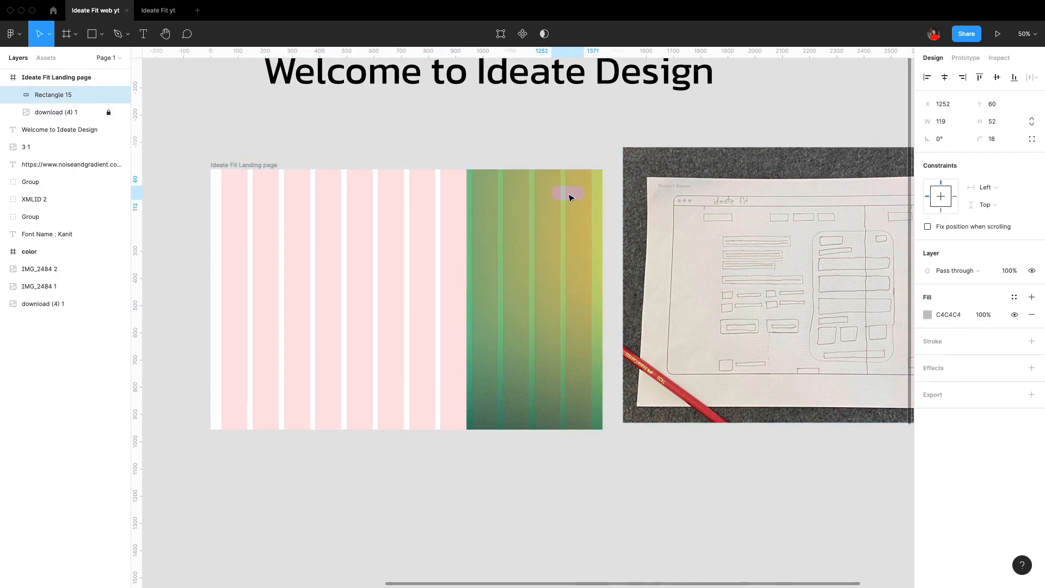
click(1032, 139)
click(1031, 156)
drag(795, 183, 883, 186)
click(481, 145)
click(575, 193)
Fill the rounded rectangle with the palette's yellow and add a black stroke
drag(456, 214, 631, 200)
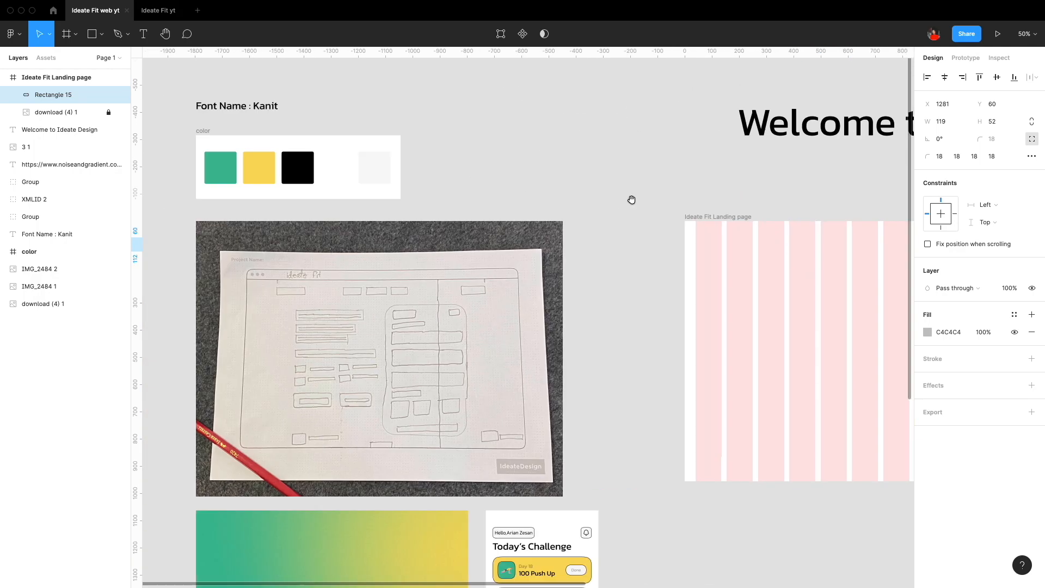
click(744, 168)
scroll(743, 168, right, 6)
click(704, 240)
click(1031, 359)
click(403, 196)
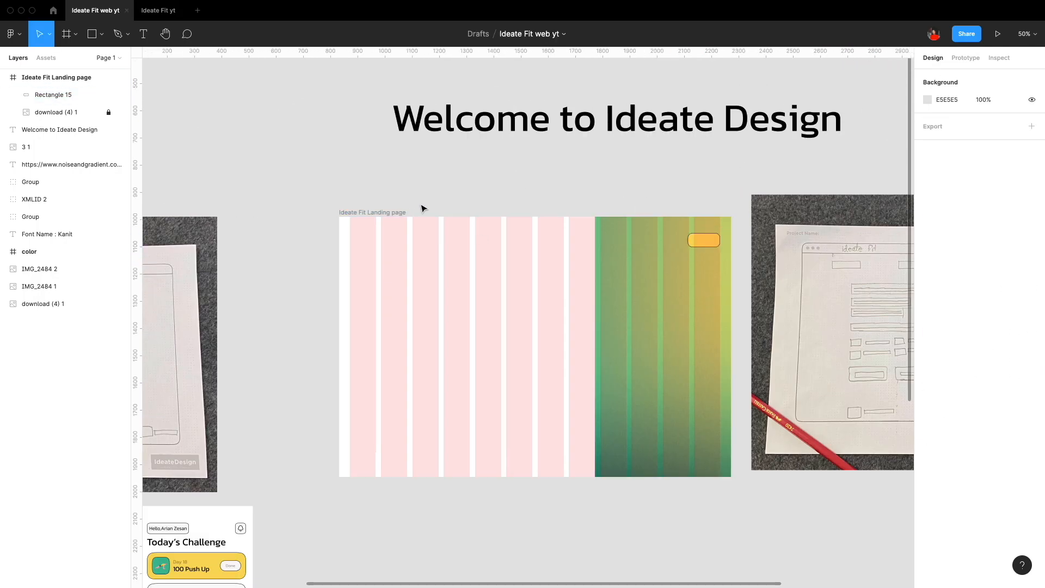
Add a "Get the App" text label in the gradient area and set its font size to 18
scroll(490, 212, up, 8)
click(615, 237)
key(t)
click(614, 235)
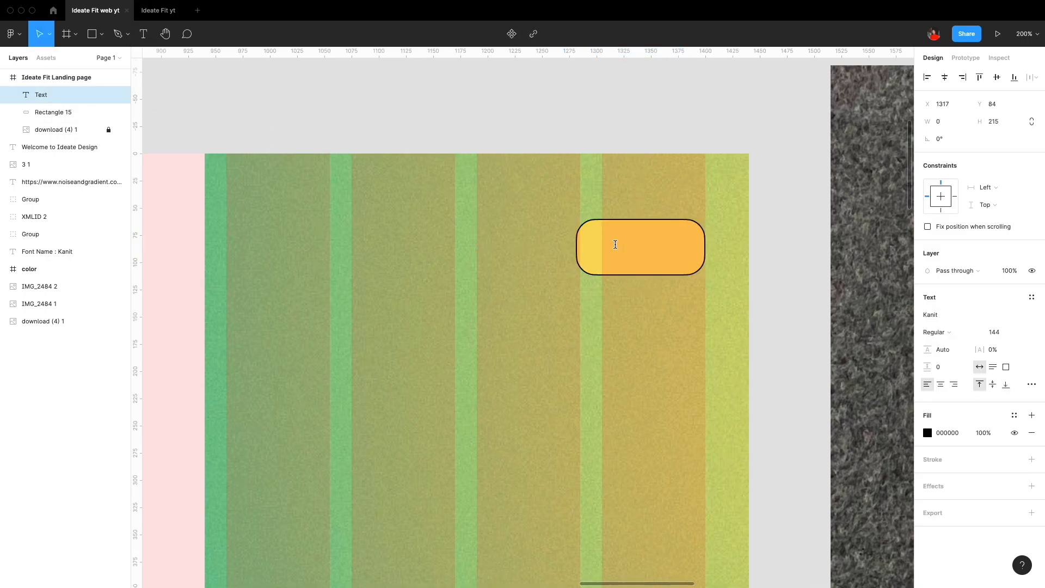
text(Get)
key(Escape)
drag(637, 376, 233, 373)
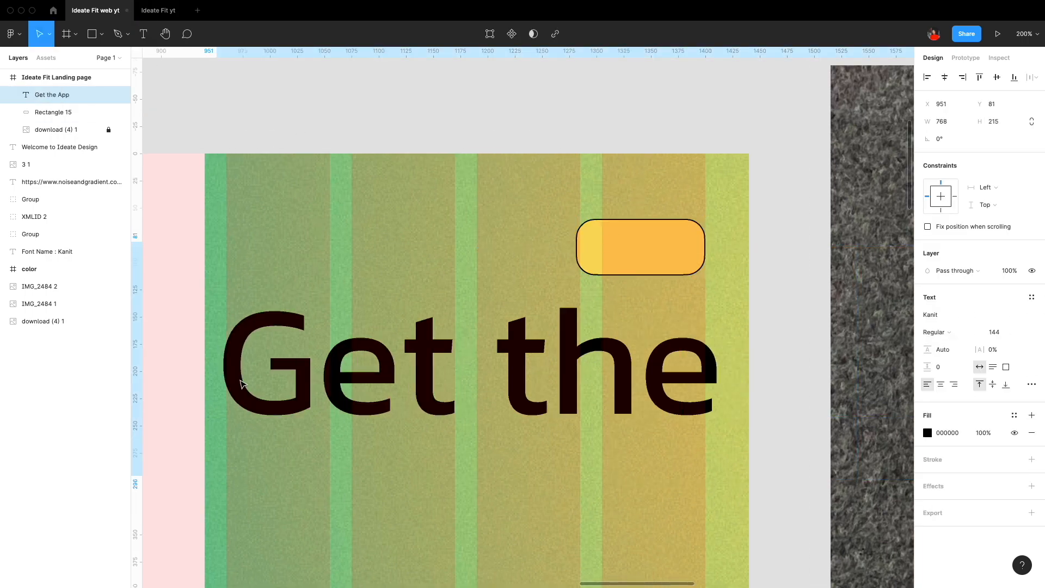
click(1025, 333)
click(1004, 268)
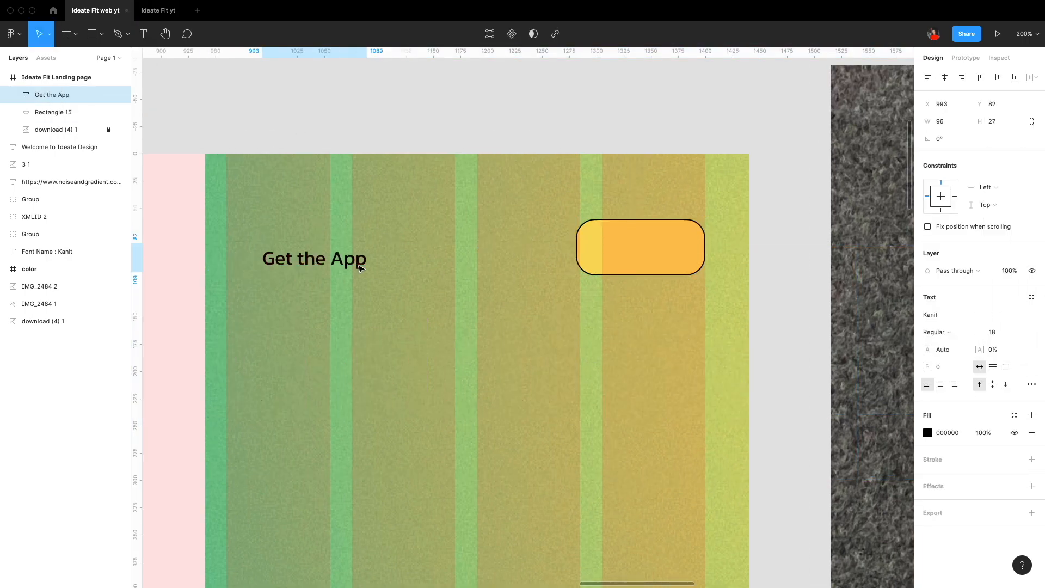
Center the "Get the App" label on the yellow button and group the two
drag(361, 264, 688, 256)
shift+click(701, 260)
key(super+g)
click(495, 374)
Hide the layout grid, paste the Ideate Fit logo into the frame and move it to the upper-left corner
scroll(495, 375, down, 5)
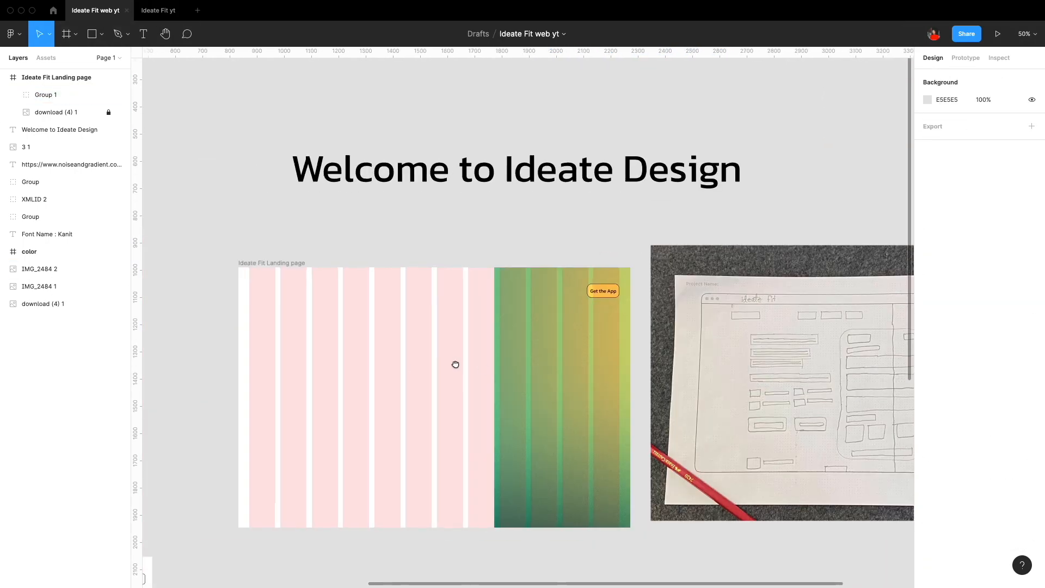
scroll(455, 364, left, 3)
click(441, 238)
click(414, 240)
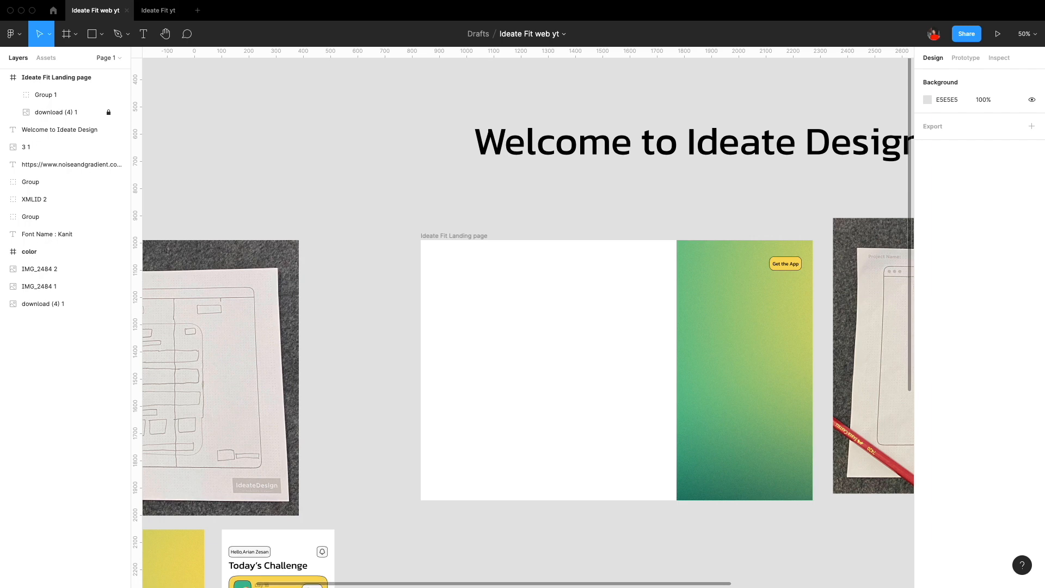
key(super+v)
drag(517, 320, 459, 262)
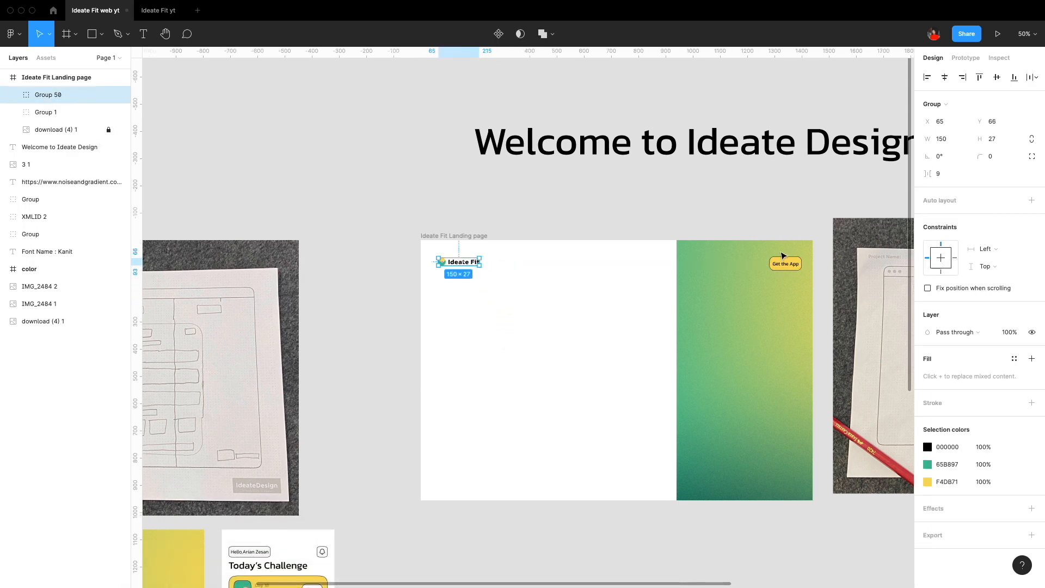
Line up the logo with the "Get the App" button and move both slightly higher in the header
click(515, 355)
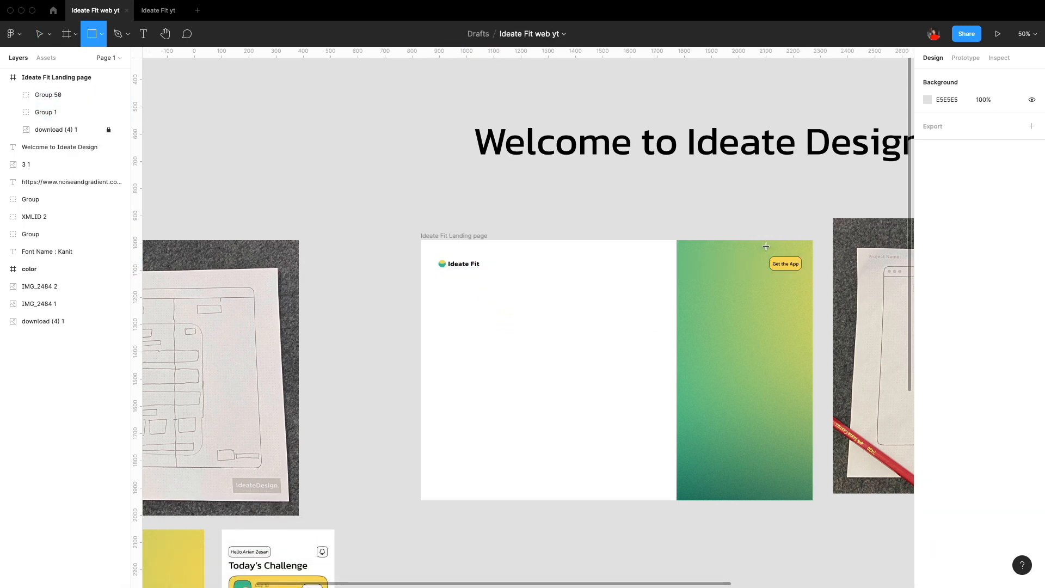
click(780, 266)
key(super+a)
key(Escape)
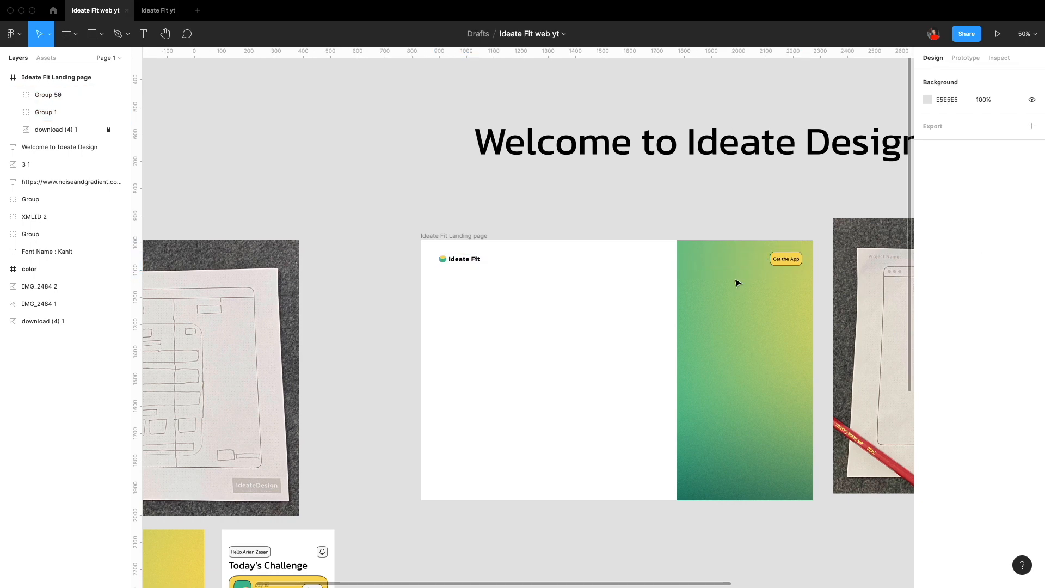
Reposition the "Get the App" button using a temporary 74 × 39 spacer rectangle at the frame's top edge, and delete the spacer
key(r)
drag(761, 240, 790, 251)
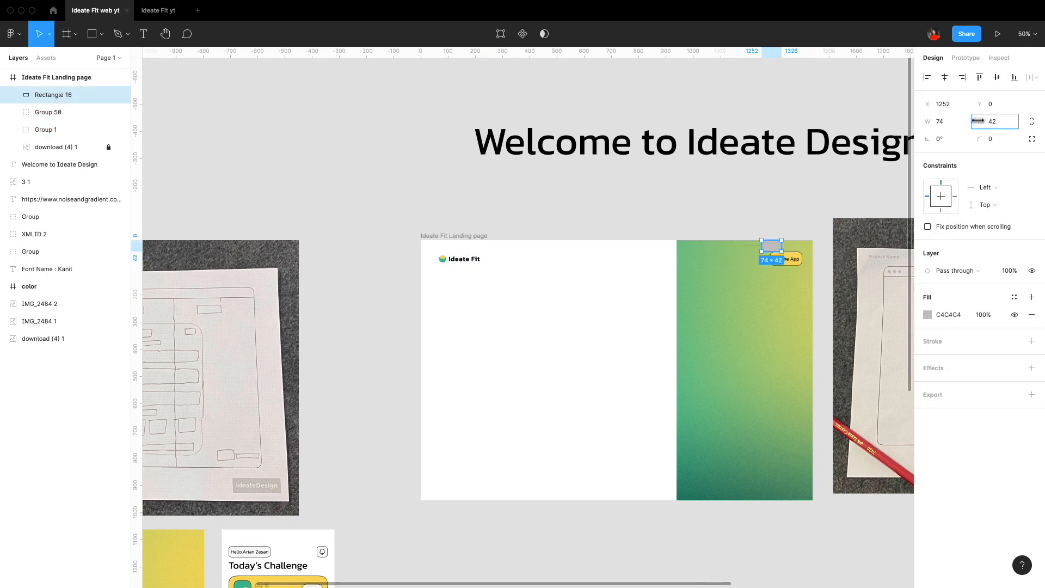
drag(971, 120, 973, 120)
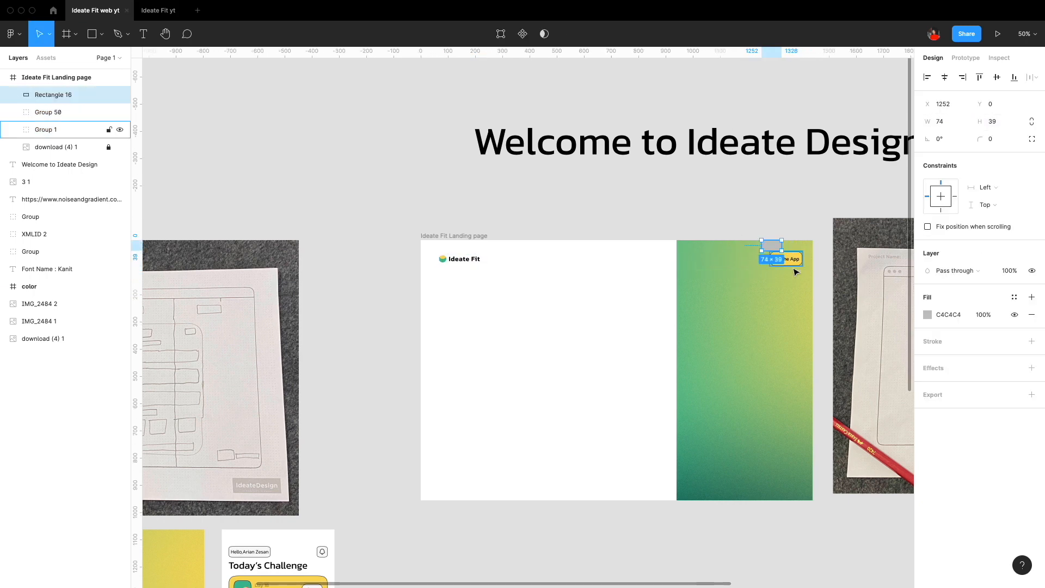
click(811, 286)
click(772, 245)
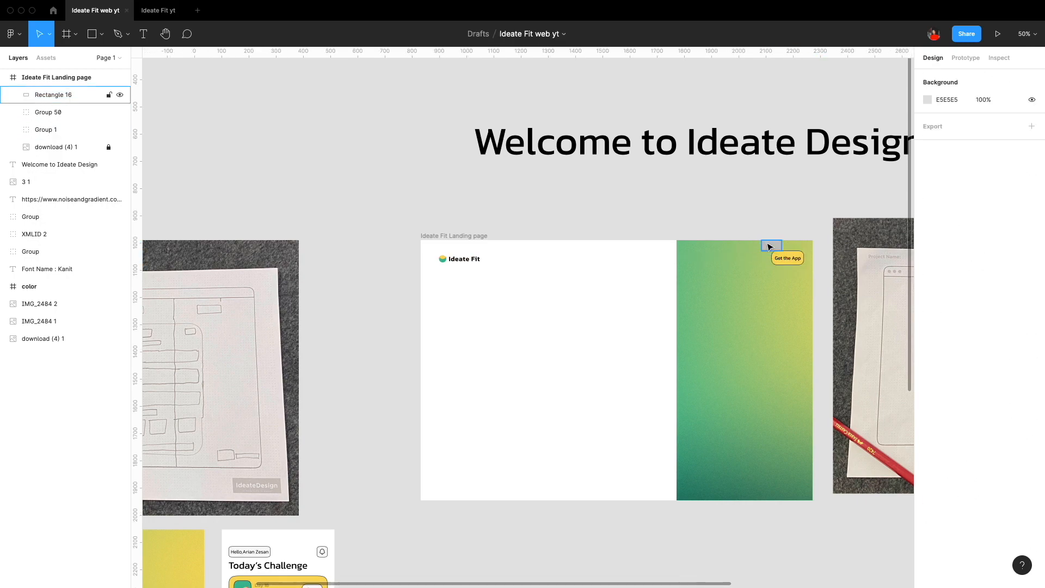
key(Delete)
Show the layout grid, align the Ideate Fit logo with the first column's left edge, and hide the grid
click(456, 265)
key(shift+Return)
key(ctrl+g)
key(Escape)
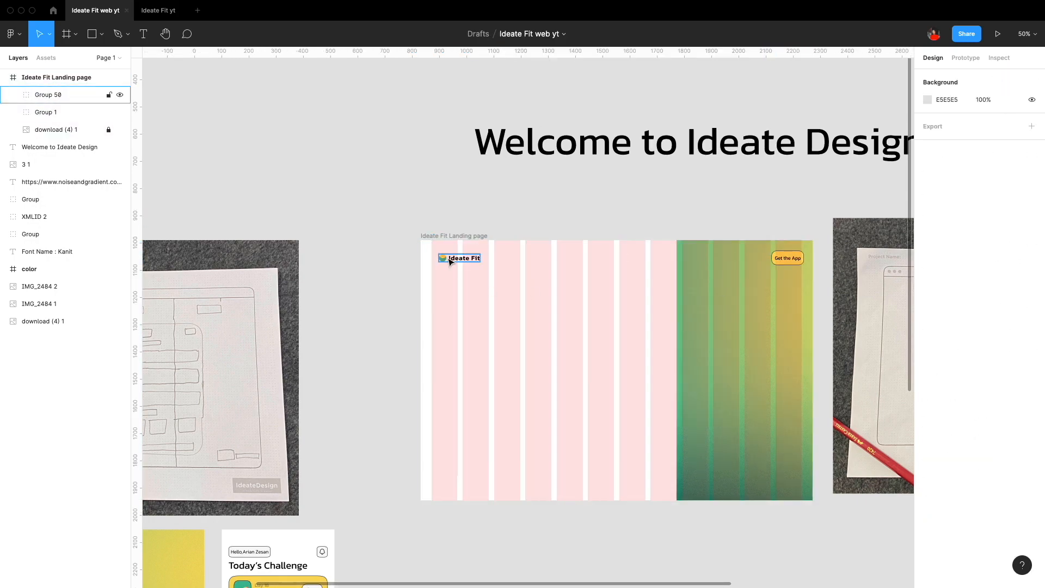
click(435, 231)
click(1014, 264)
key(Escape)
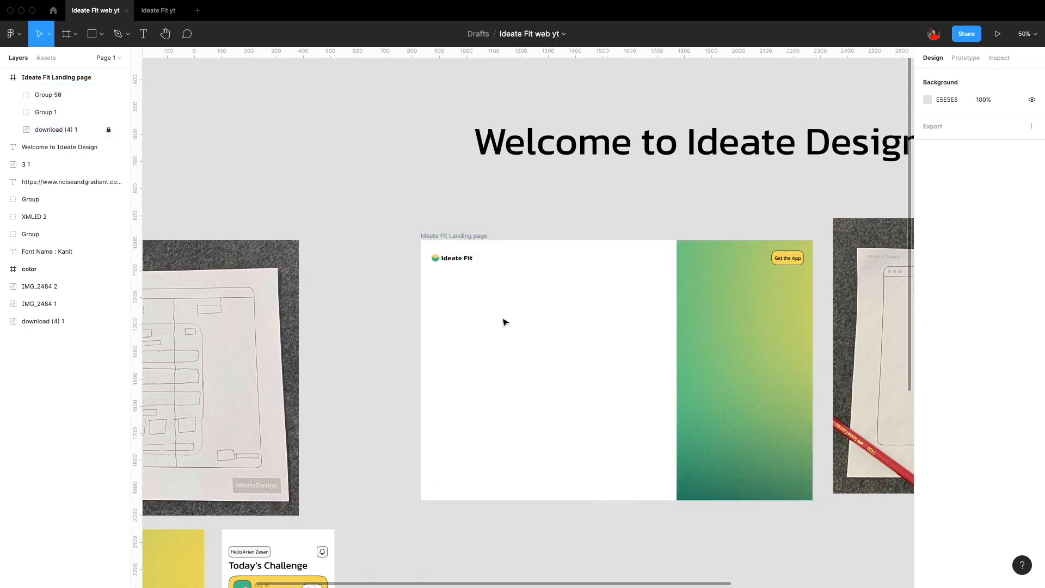
Add the header navigation labels "About App", "Pricing" and "Support" between the logo and the gradient area
click(543, 260)
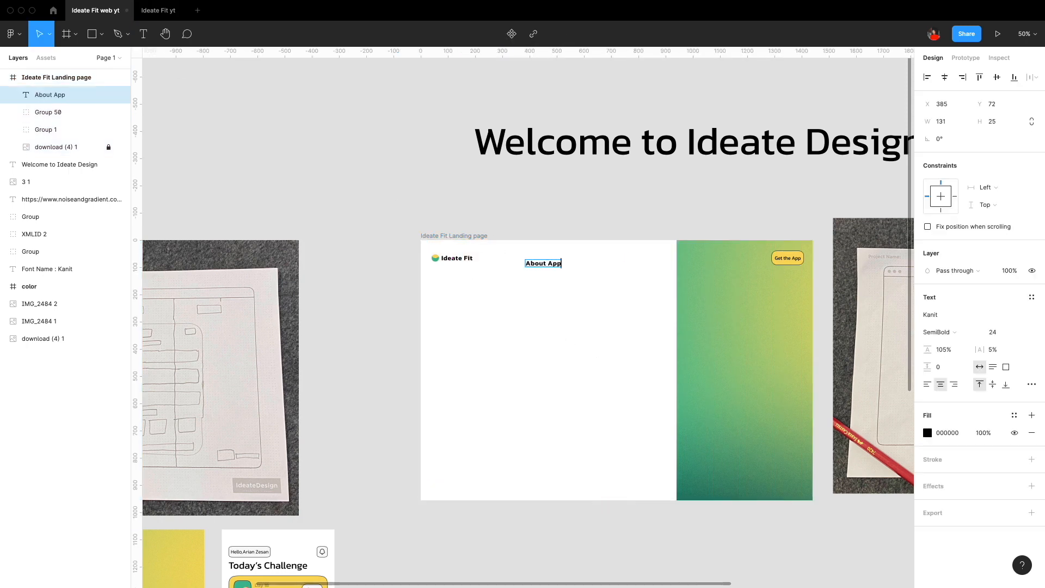
key(Escape)
double_click(585, 261)
drag(533, 263, 628, 265)
key(Escape)
double_click(628, 264)
text(S)
Set the three navigation labels to Regular at size 18 and centre them vertically with the logo and the "Get the App" button
drag(606, 308, 520, 255)
click(937, 332)
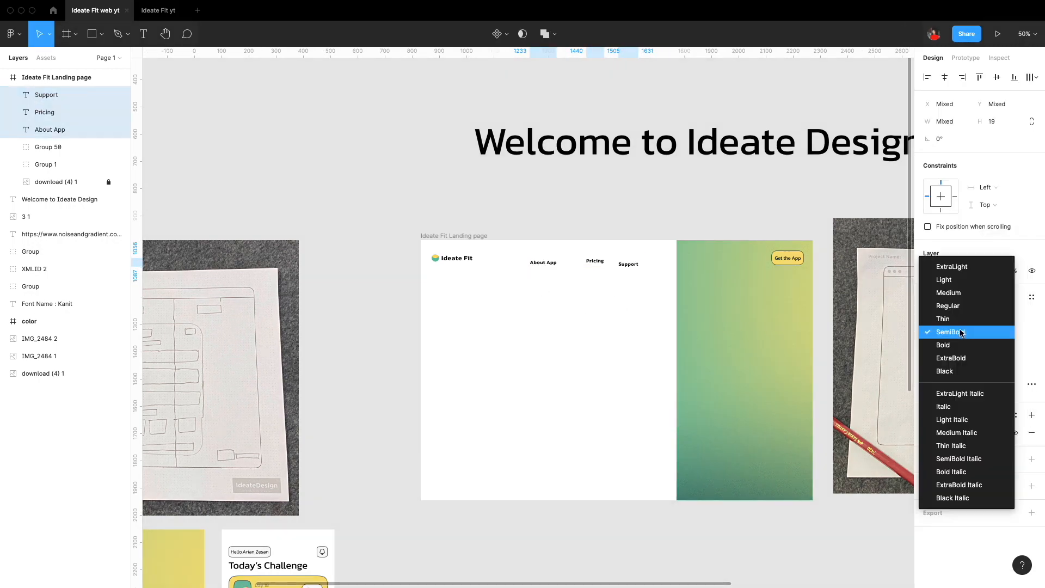
click(947, 293)
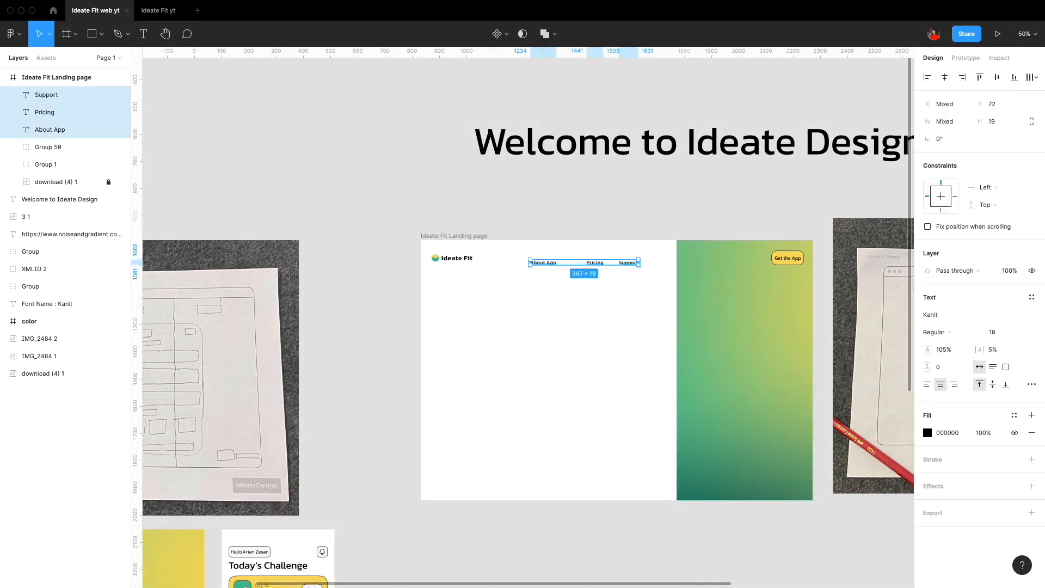
drag(476, 283, 430, 251)
click(979, 77)
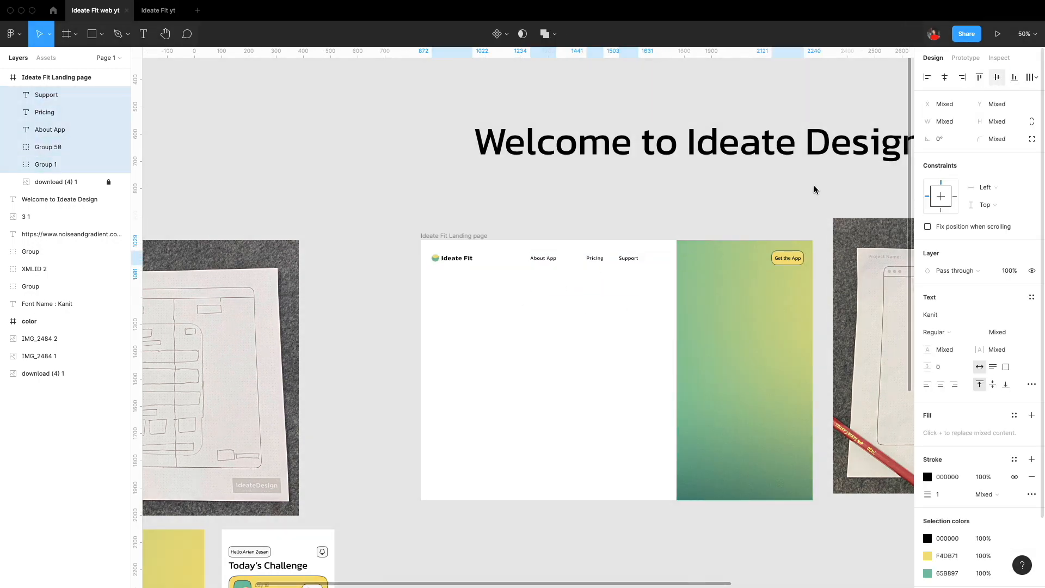
Space the navigation labels evenly at 55, group them, and position the group in line with the logo and the "Get the App" button
drag(654, 284, 523, 253)
click(1029, 77)
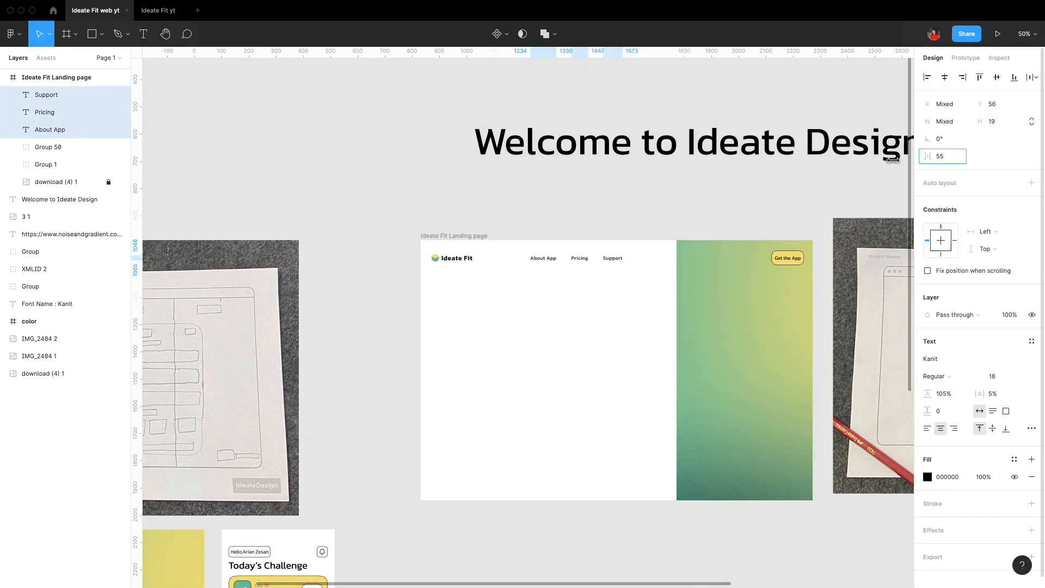
key(ctrl+g)
shift+click(443, 258)
shift+click(788, 258)
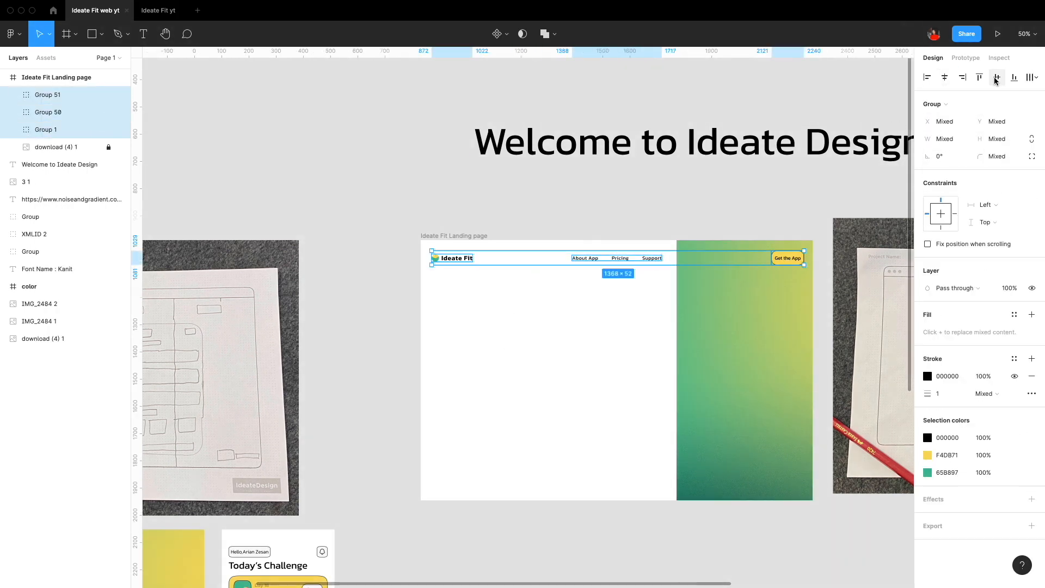
click(996, 78)
key(Escape)
mouse_move(587, 261)
mouse_down()
mouse_move(544, 258)
mouse_move(623, 263)
mouse_up()
click(505, 365)
Draw a highlight rectangle of about 97 × 9 over the "About App" label and send it to the back
scroll(505, 365, up, 5)
scroll(679, 275, up, 3)
scroll(679, 275, right, 3)
key(r)
scroll(560, 258, up, 4)
drag(739, 252, 739, 240)
right_click(739, 241)
click(770, 323)
Fill the "About App" highlight rectangle with the document's yellow and trim its left edge closer to the text
click(927, 316)
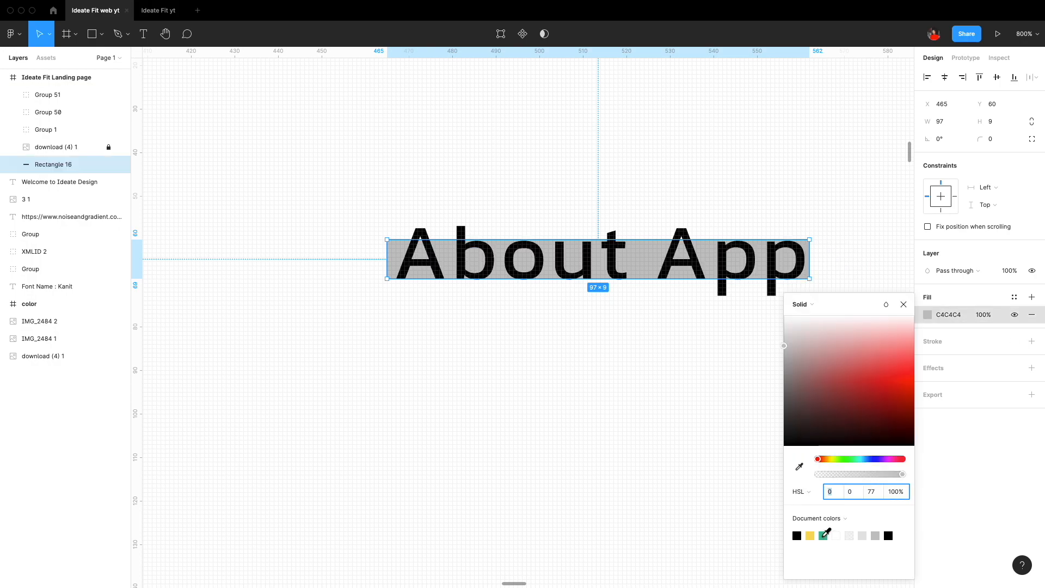
click(810, 535)
click(597, 483)
click(391, 259)
drag(387, 258, 391, 258)
Ungroup the navigation labels
right_click(795, 270)
click(827, 395)
click(827, 375)
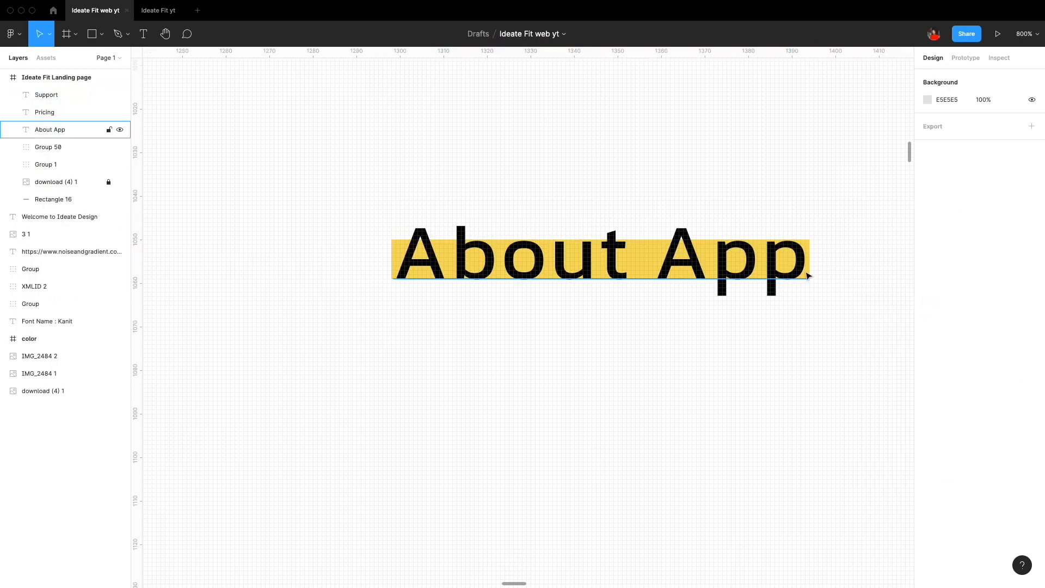
click(808, 276)
click(790, 392)
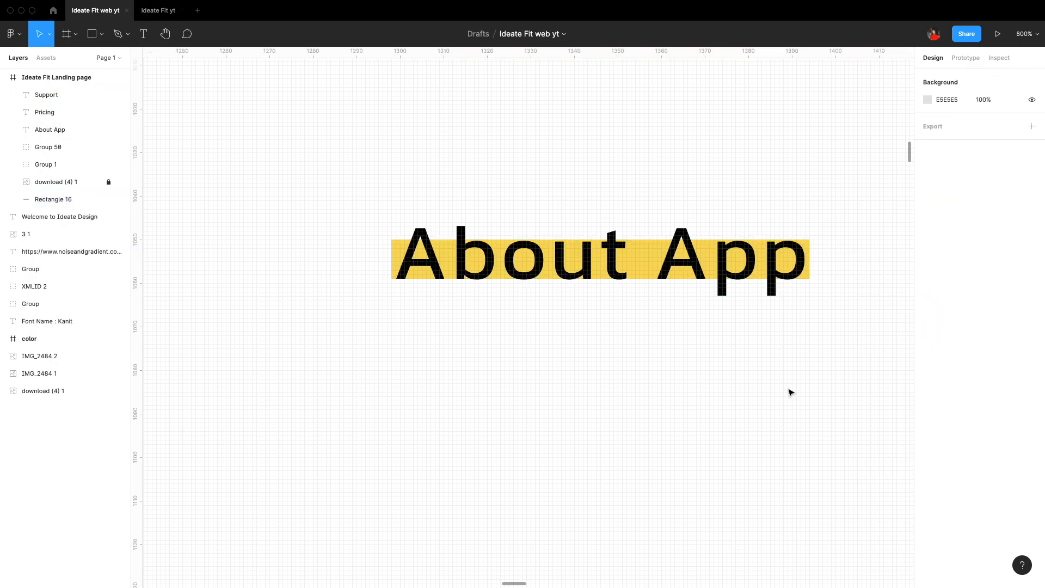
Group the navigation labels together with the yellow highlight and centre the group vertically with the logo and the app button
key(super+minus)
key(super+minus)
key(super+minus)
key(super+minus)
drag(507, 330, 611, 307)
key(super+g)
shift+click(419, 316)
shift+click(754, 315)
click(996, 77)
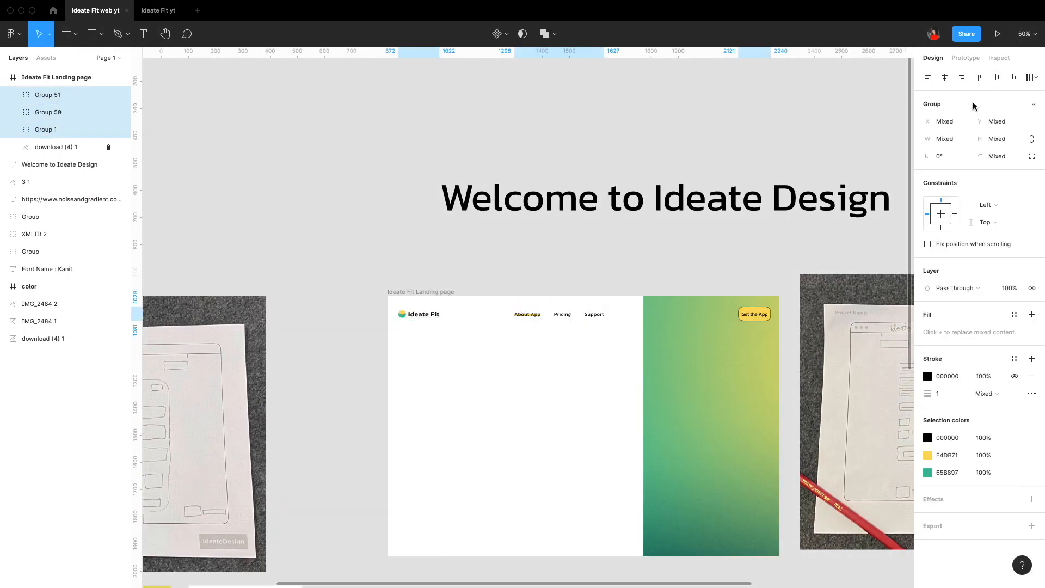
click(471, 396)
Place a copy of the "Today's Challenge" app screen across the gradient panel's left edge, scaled proportionally to 346 wide
scroll(452, 350, down, 5)
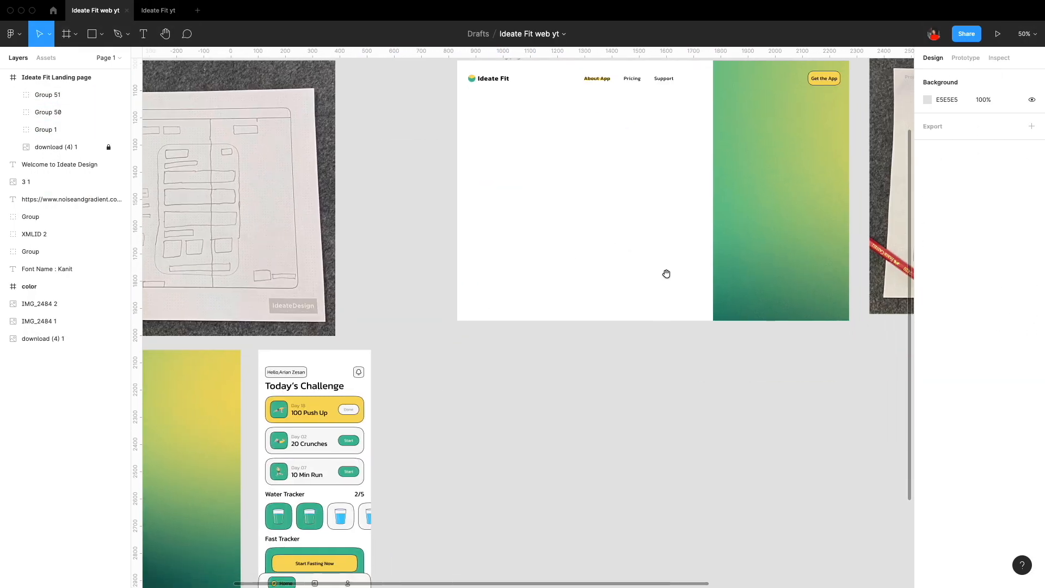
drag(321, 441, 720, 174)
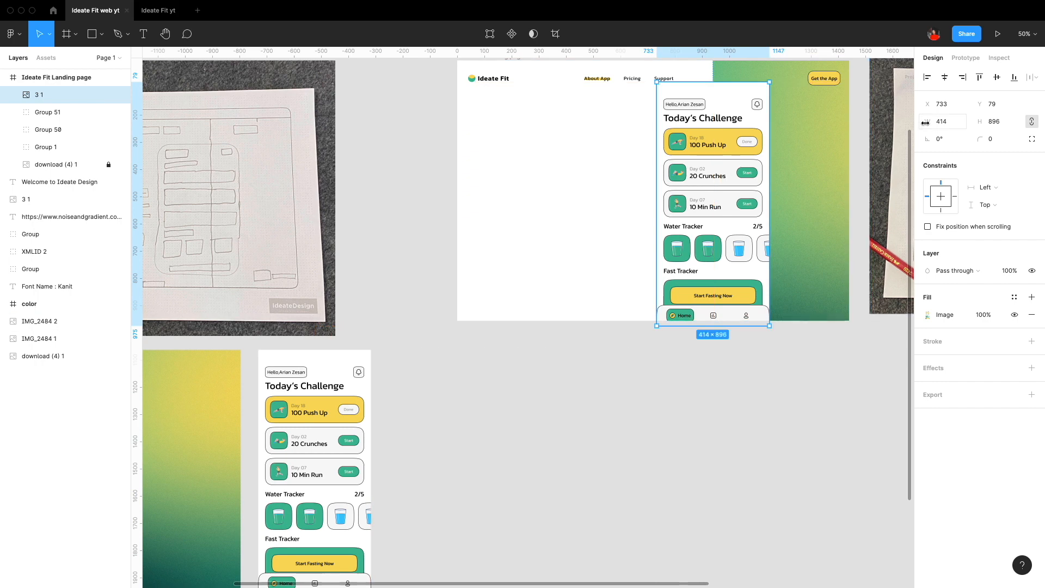
drag(919, 123, 851, 127)
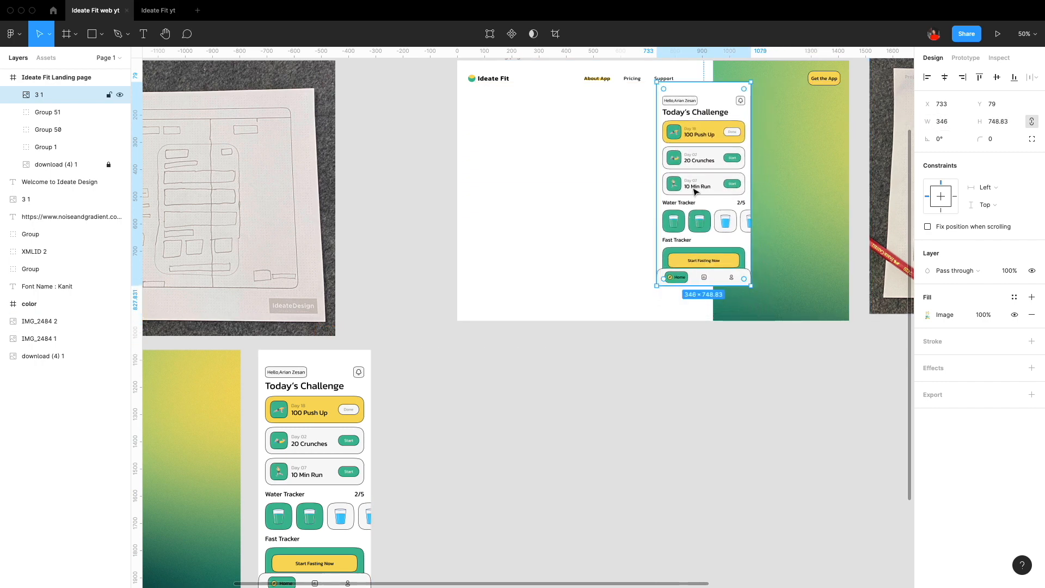
drag(694, 190, 704, 201)
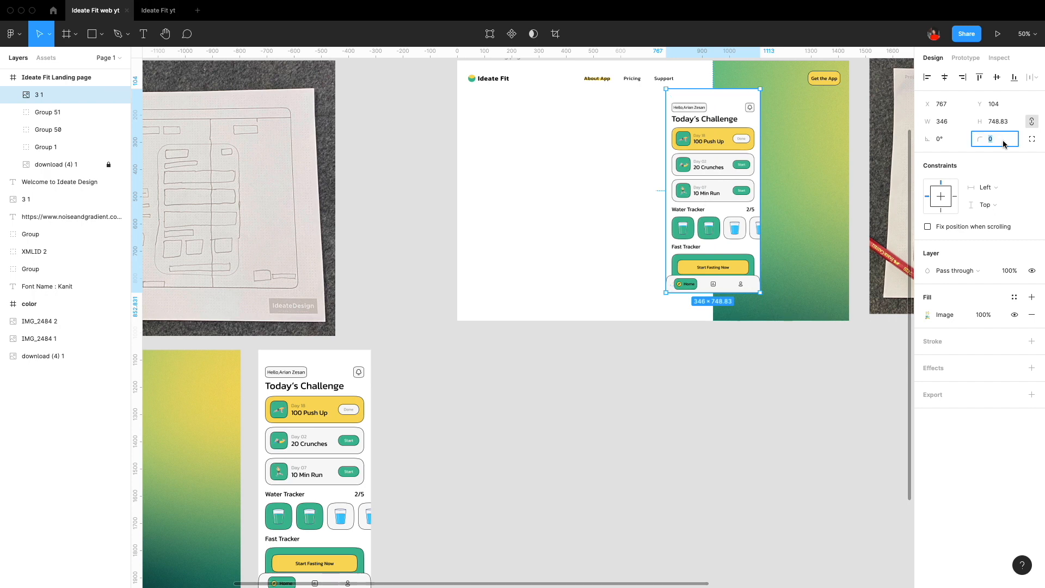
Round all four corners of the copied app screen to 40 and add a black inside stroke of 1
click(1031, 139)
click(1031, 156)
click(1031, 359)
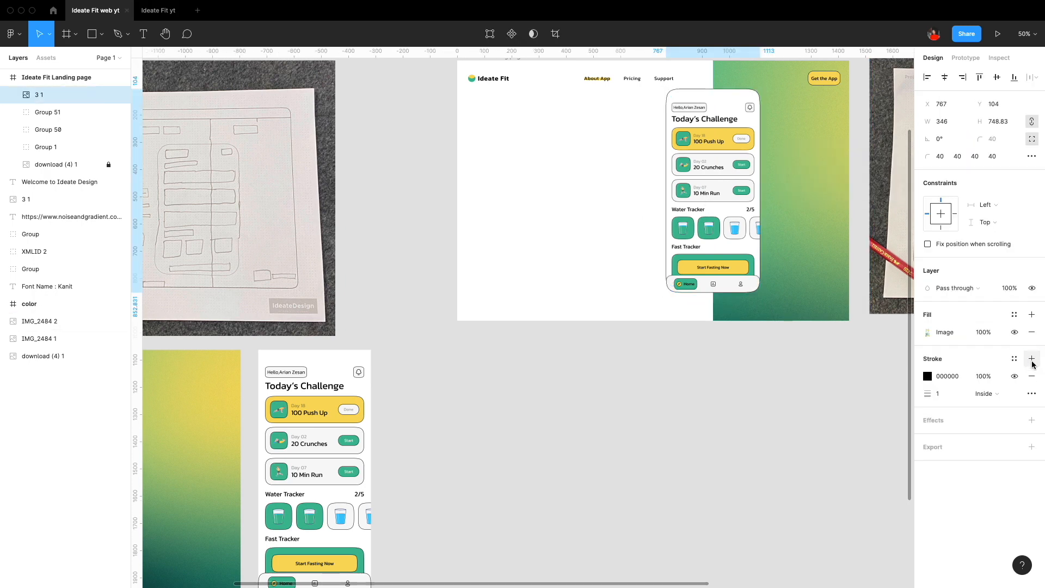
Add a drop shadow with a blur of 53 to the app screen on the landing page
click(1031, 420)
click(927, 438)
click(877, 466)
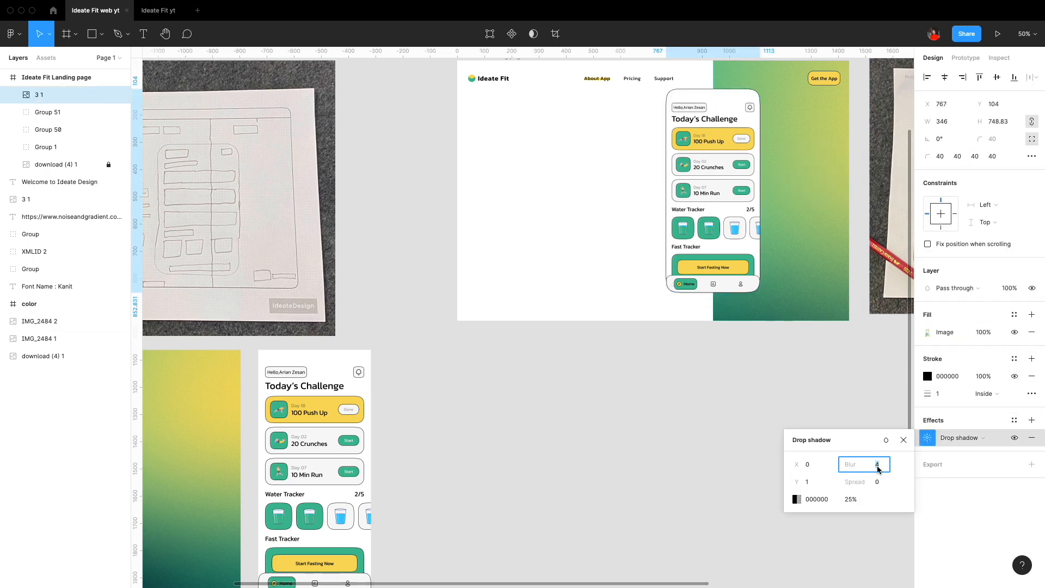
drag(901, 467, 346, 457)
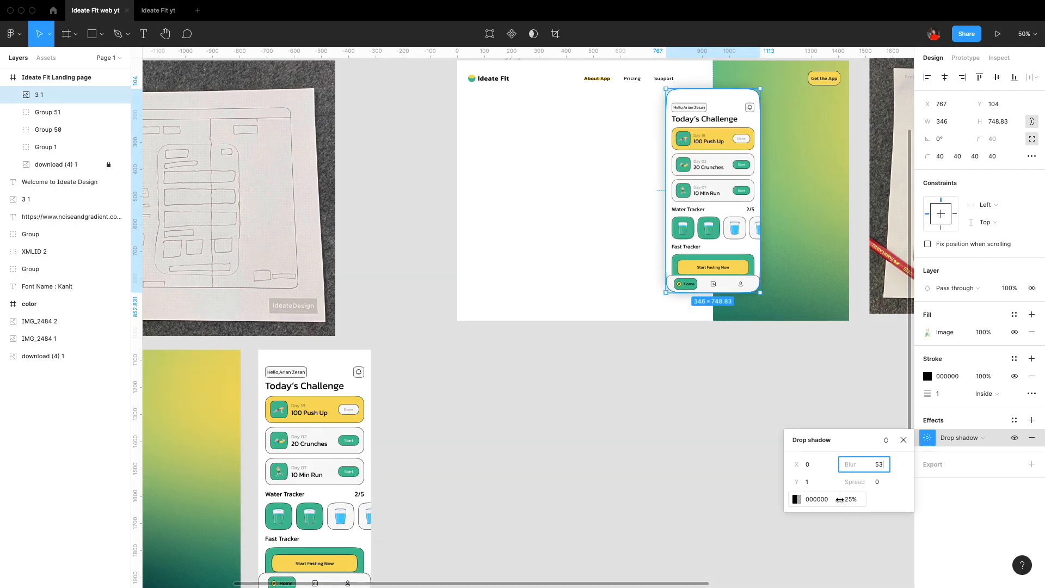
drag(840, 499, 837, 499)
click(684, 426)
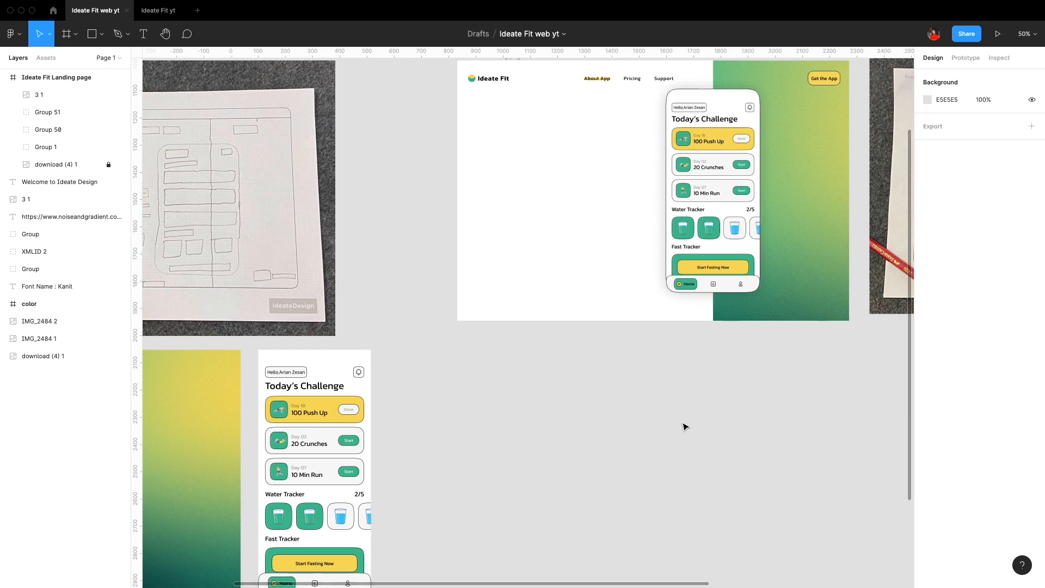
key(ctrl+z)
Move the navigation group slightly left, away from the phone screen, keeping it aligned with the logo and app button
click(609, 249)
scroll(589, 161, up, 1)
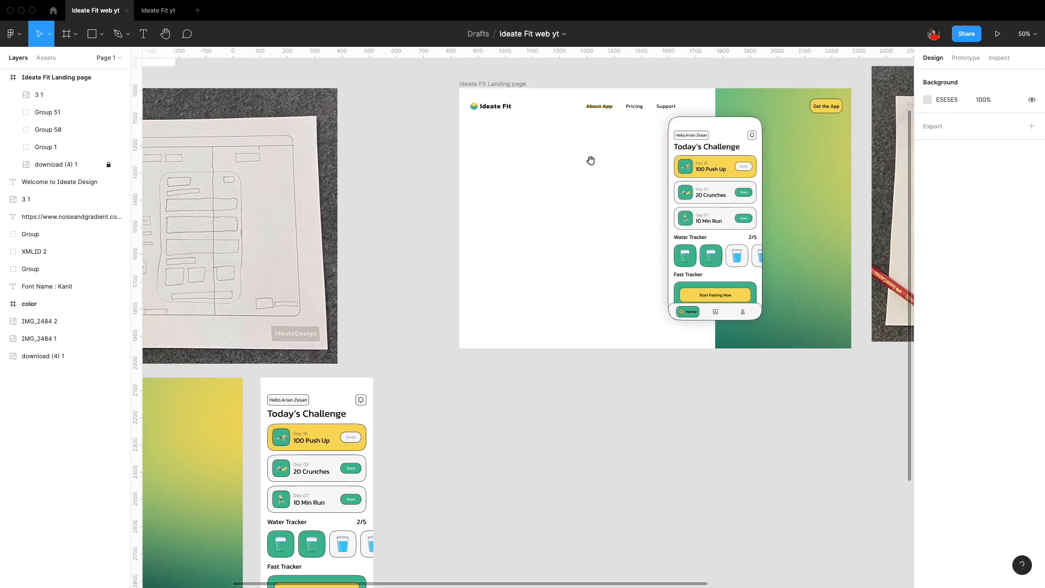
click(663, 107)
key(ctrl+z)
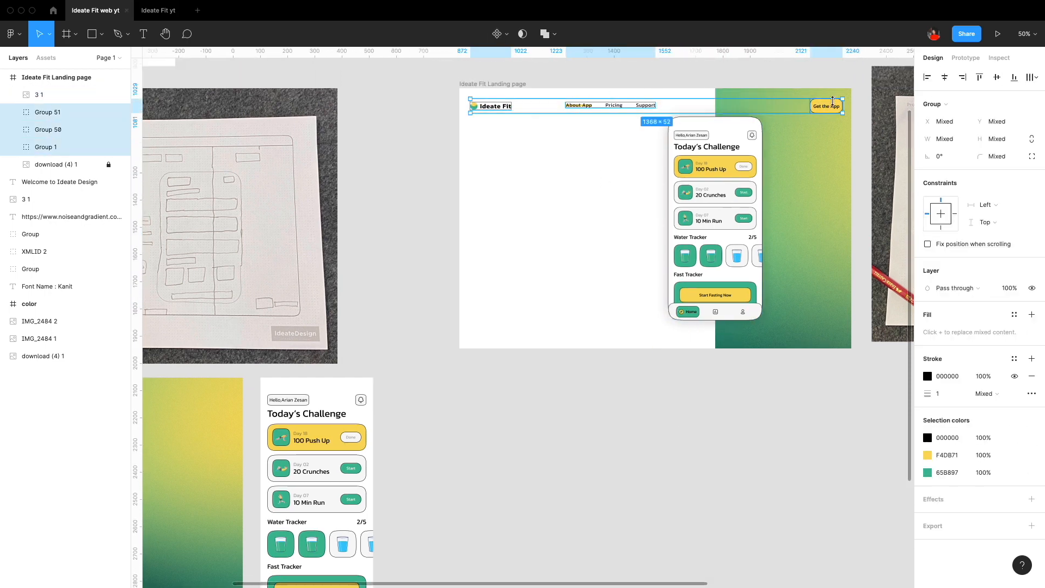
Show the landing page's 12-column layout grid to check the placement of the elements, and hide it again
click(500, 196)
click(499, 196)
key(ctrl+g)
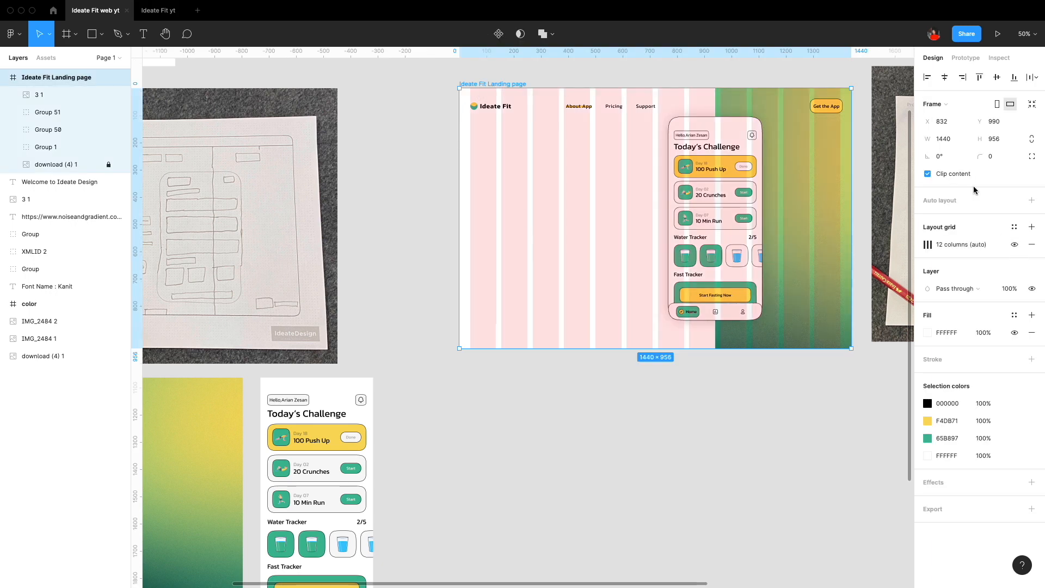
key(ctrl+g)
click(591, 213)
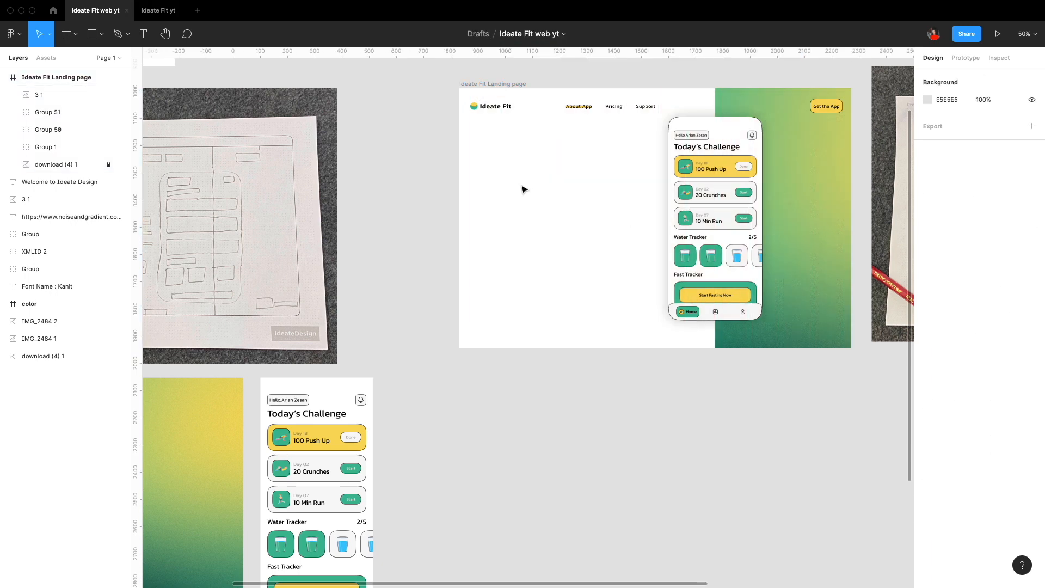
Add the headline text "Build Healthy Lifestyle to Live Happier" in the white area below the logo
key(t)
click(497, 143)
text(Build Healthy Lifestyle to Live)
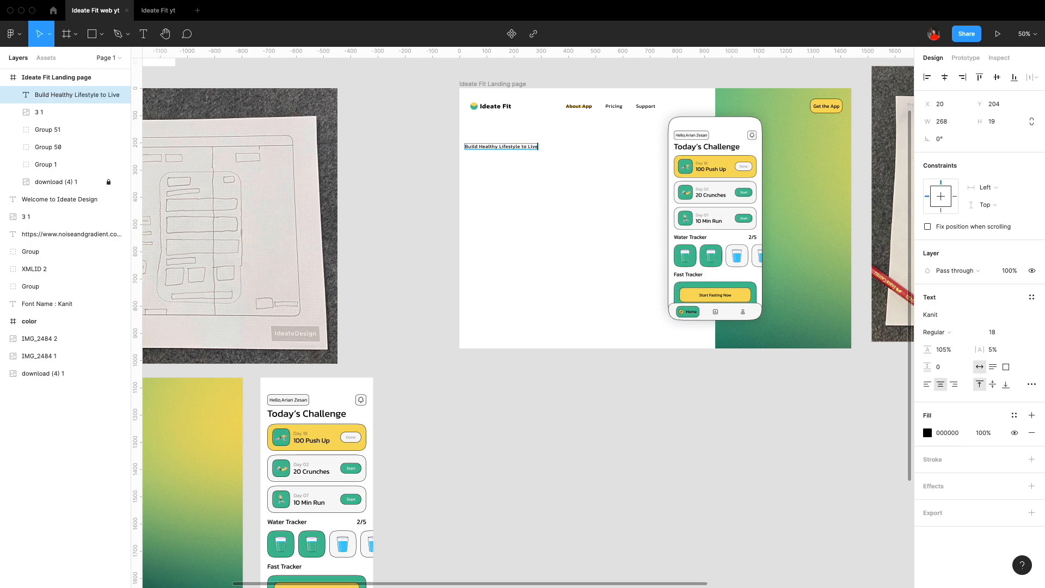
text(r)
key(Escape)
Enlarge the headline to size 64, left-align it, and widen its text box to about 484 so it wraps onto three lines
drag(546, 147, 512, 147)
key(shift+2)
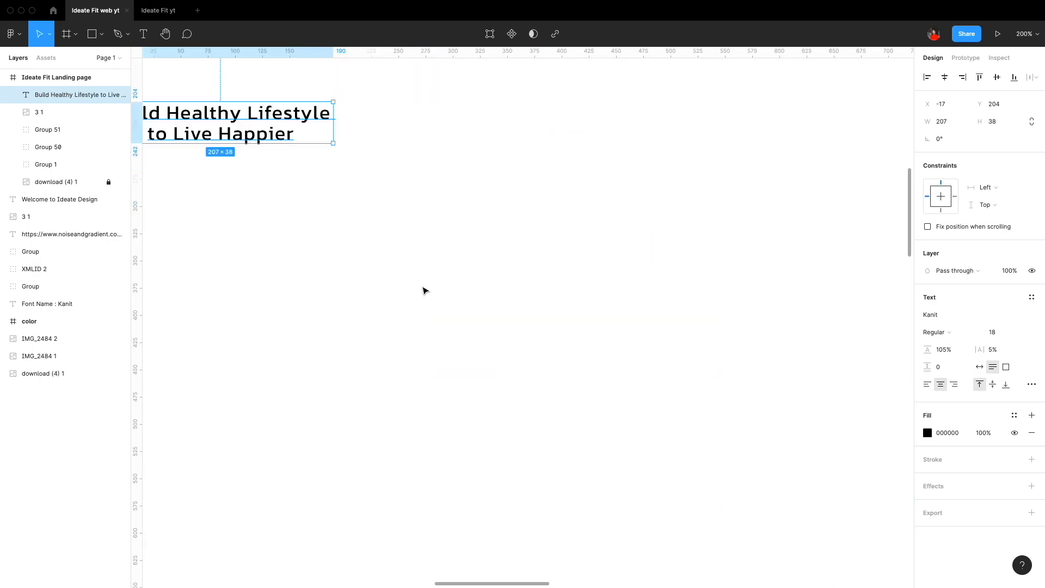
click(1020, 331)
click(1001, 419)
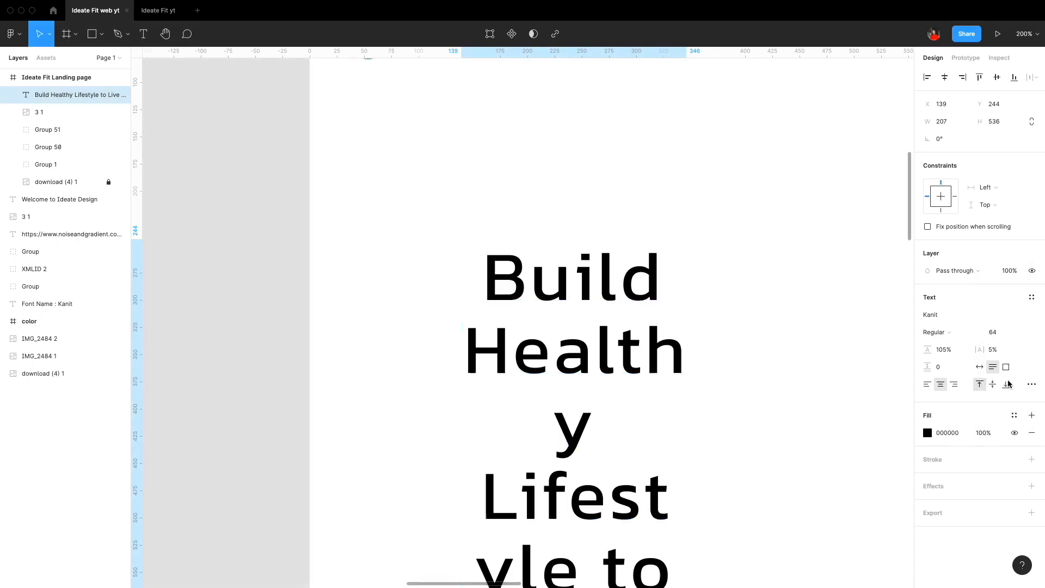
drag(686, 326, 835, 361)
key(super+alt+l)
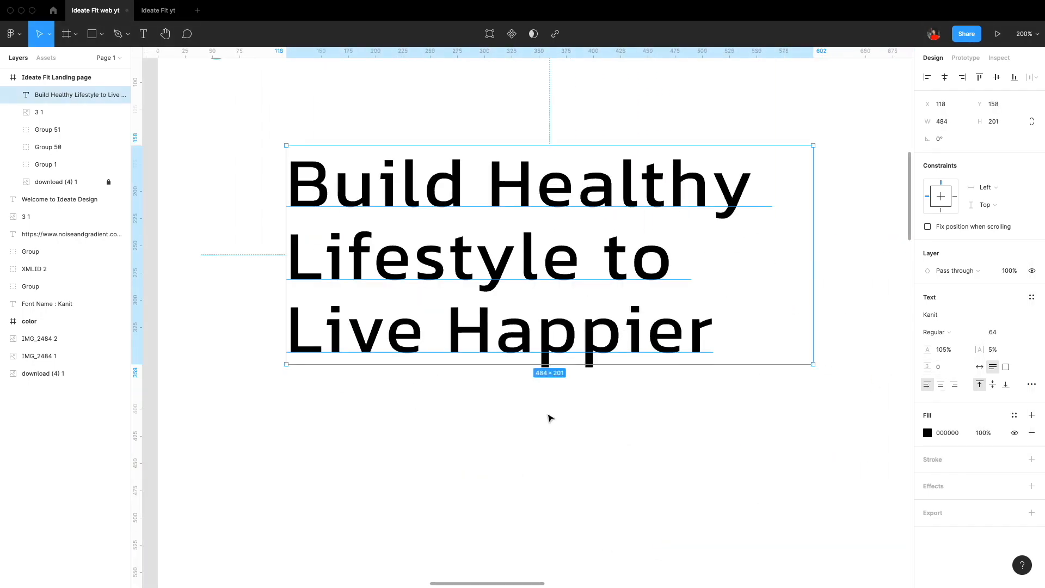
Set the headline's weight to SemiBold and position it below the header at about X 115, Y 184
key(shift+0)
scroll(553, 418, right, 3)
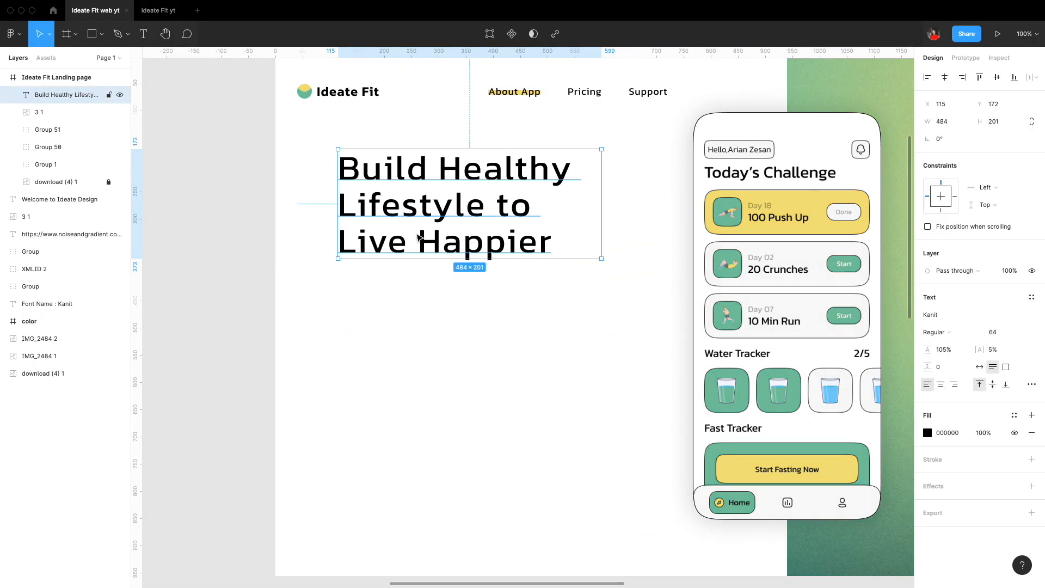
click(939, 332)
click(944, 371)
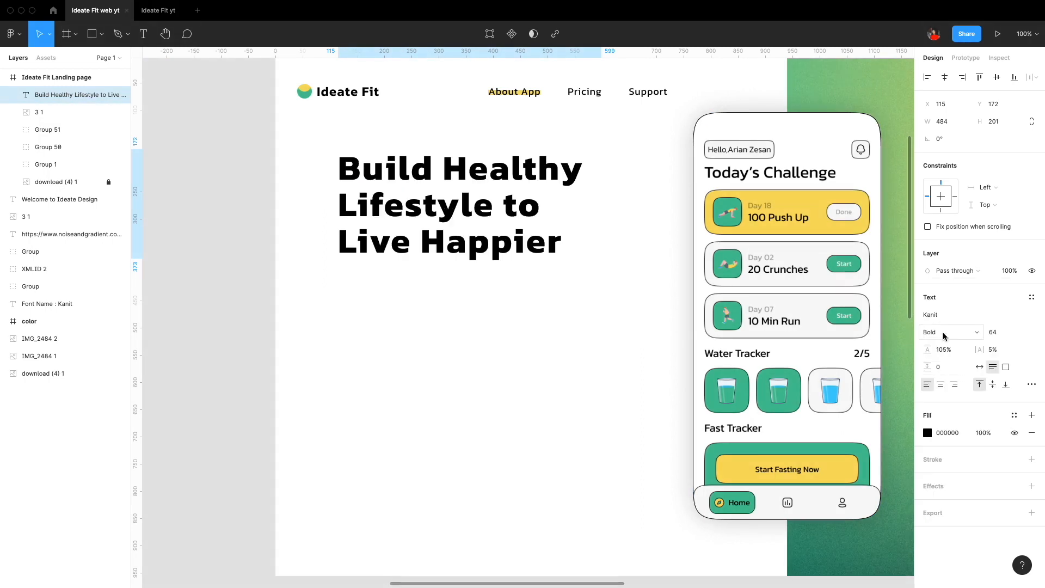
click(944, 333)
click(944, 319)
drag(401, 236, 403, 243)
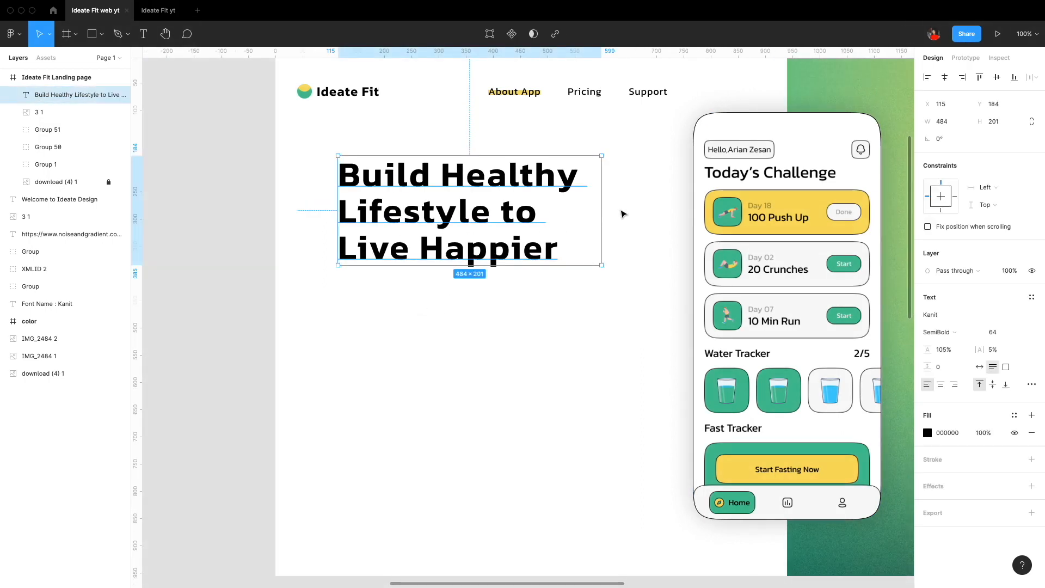
click(447, 319)
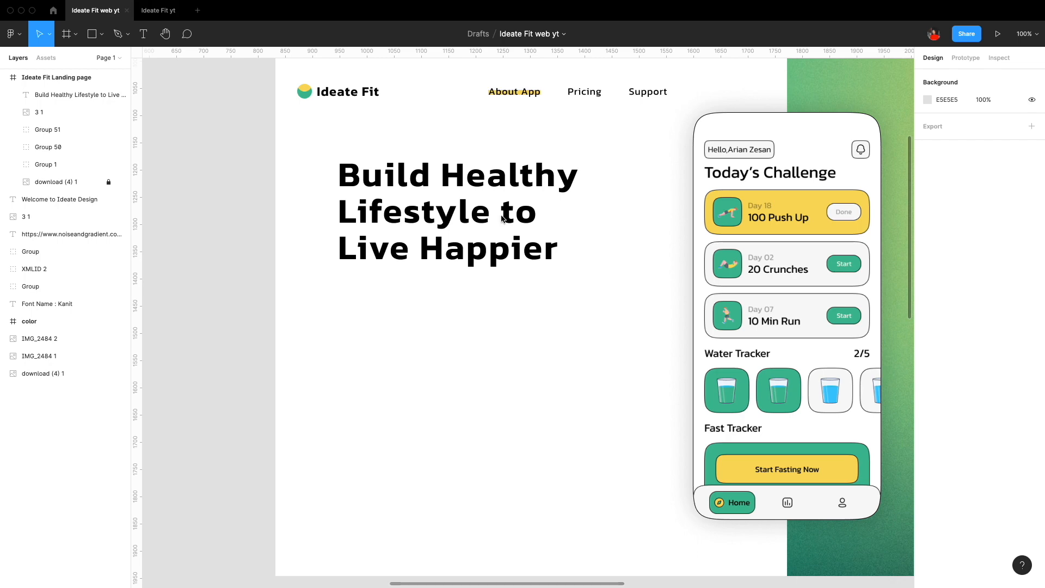
click(502, 217)
click(513, 420)
Draw a rectangle of about 249 × 31 over the word "Healthy" in the headline and send it to the back
scroll(513, 419, down, 1)
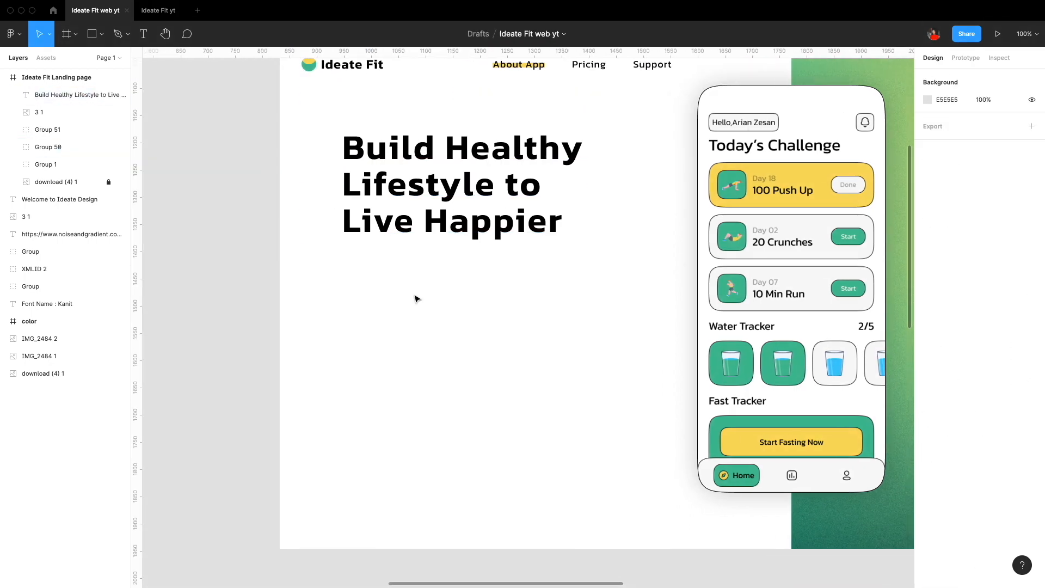
click(93, 37)
drag(446, 152, 581, 157)
scroll(521, 157, up, 5)
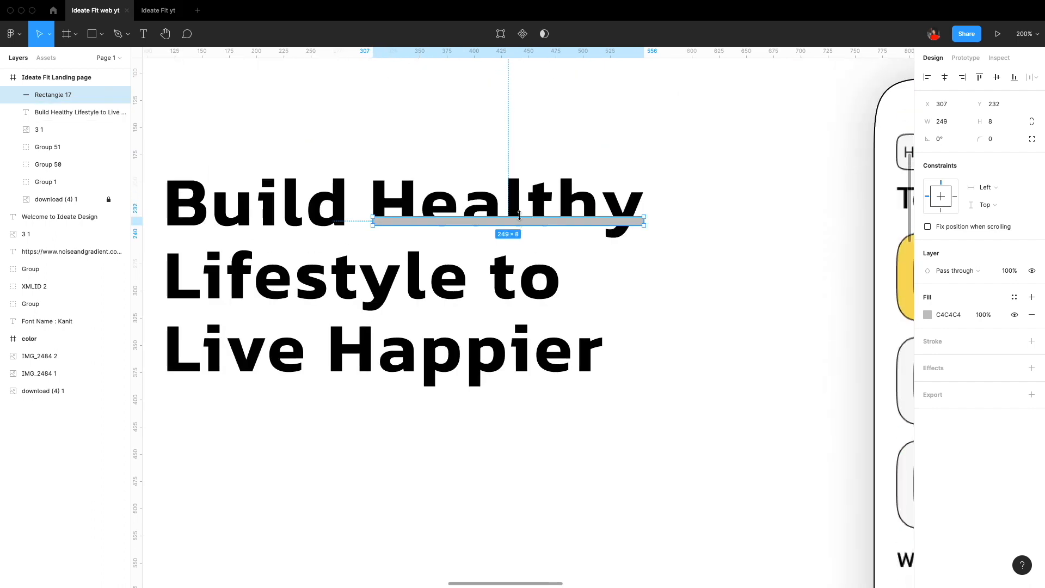
drag(519, 216, 519, 192)
right_click(582, 214)
click(636, 247)
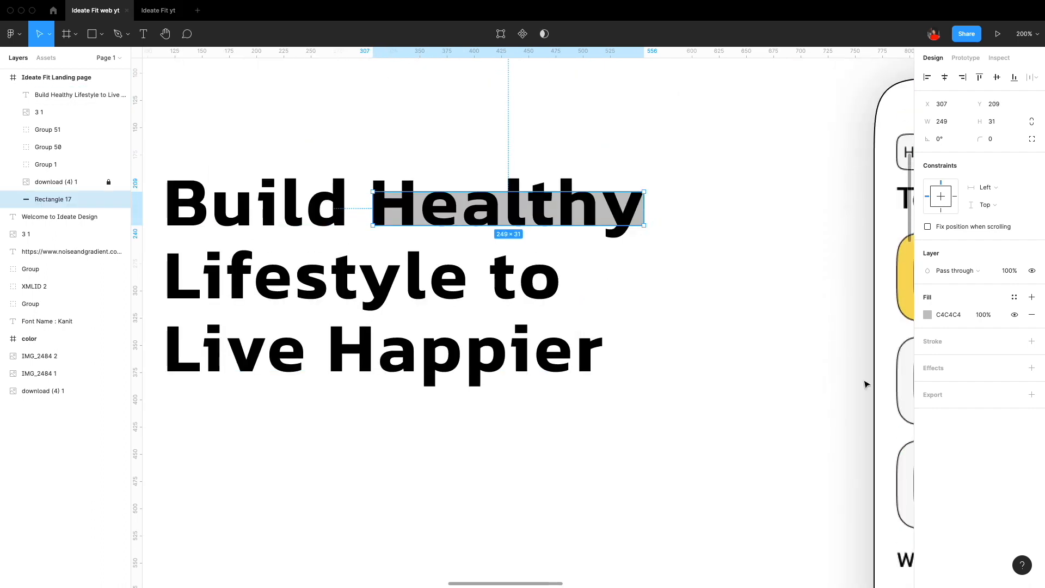
Fill the "Healthy" highlight rectangle with the document's green 65B897 and extend its left edge to a width of 250
click(927, 315)
click(823, 535)
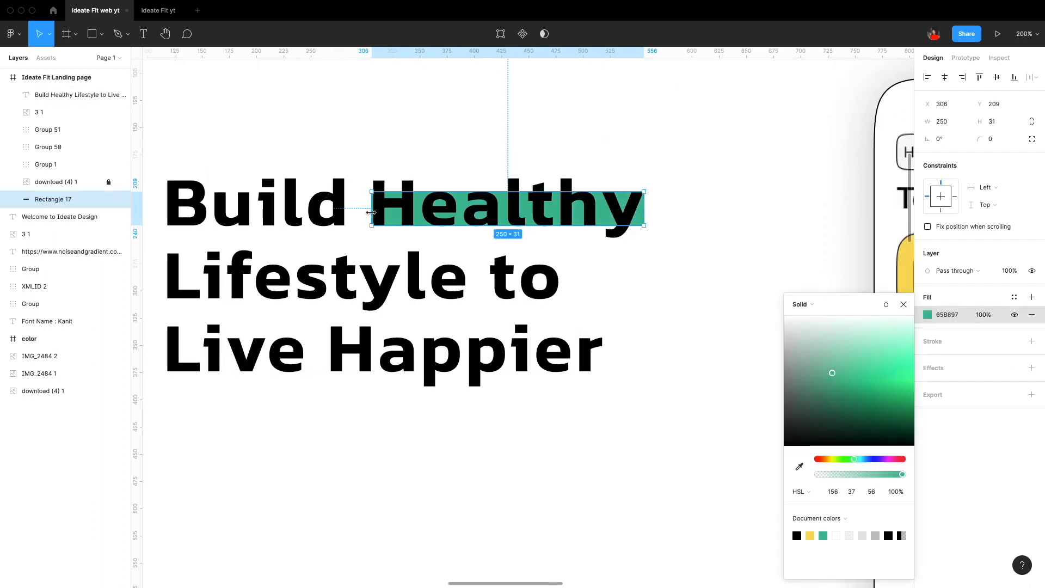
click(399, 440)
key(shift+0)
scroll(419, 414, down, 2)
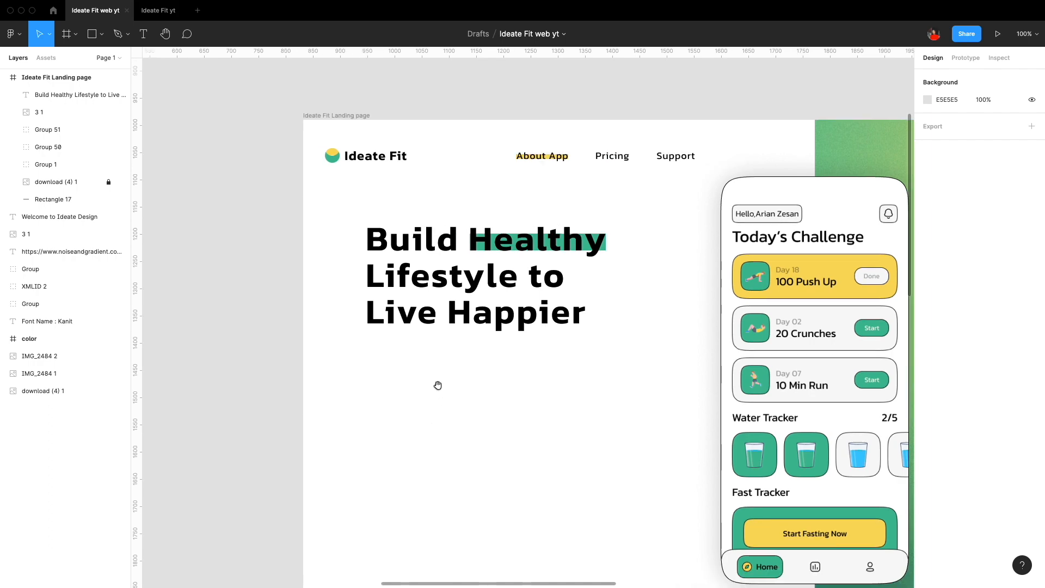
Switch to the Ideate Fit yt file, copy the hand-drawn oval around "Health" on the onboarding page, and paste it into the landing page
click(158, 10)
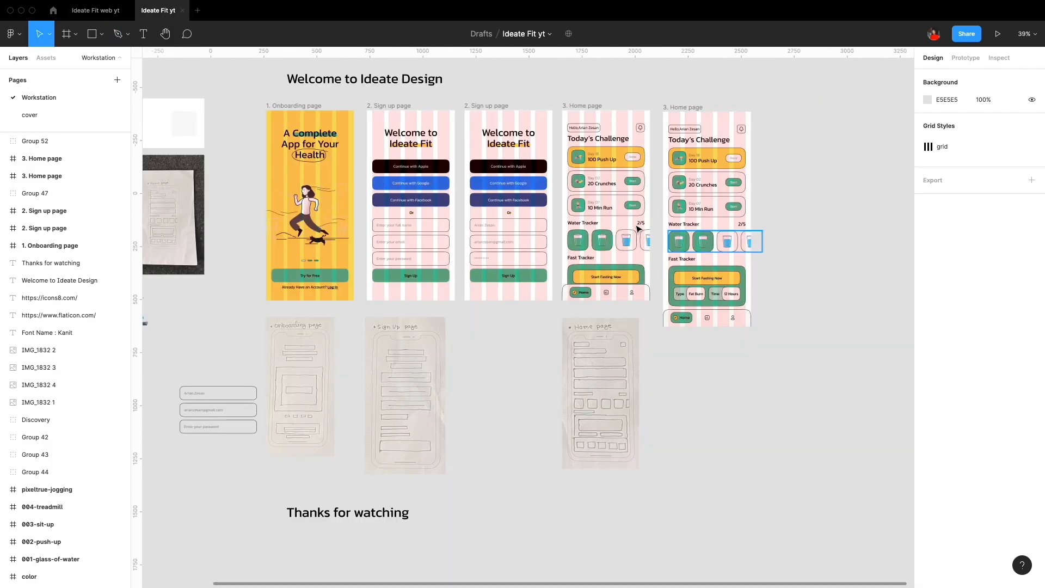
click(304, 161)
key(super+c)
key(ctrl+Tab)
key(super+v)
click(487, 380)
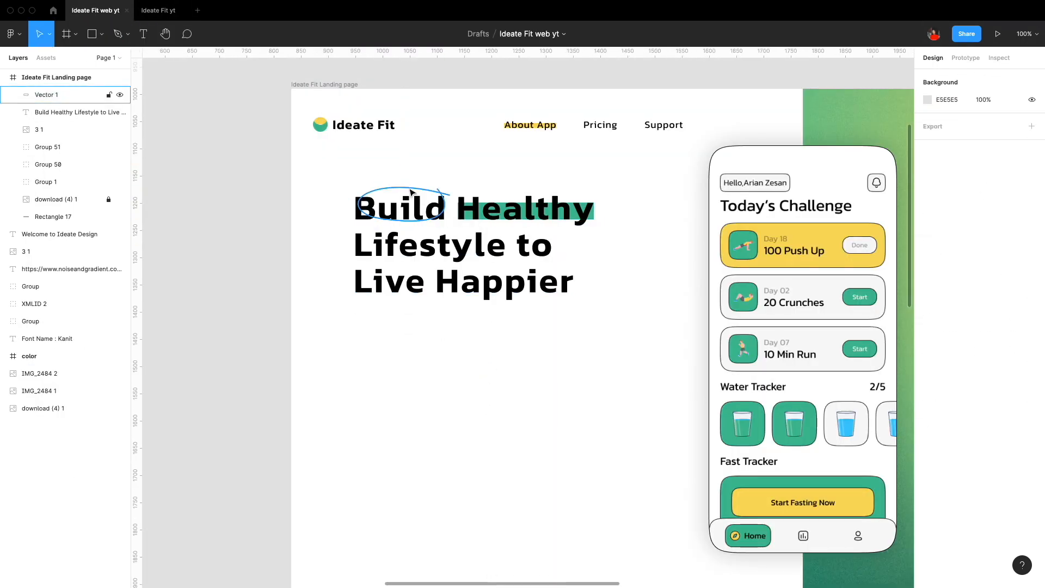
Place the hand-drawn oval around the word "Happier" in the headline and resize it to enclose the word
drag(410, 192, 591, 287)
drag(505, 301, 505, 309)
click(490, 357)
scroll(626, 428, up, 5)
drag(627, 428, 577, 461)
click(386, 359)
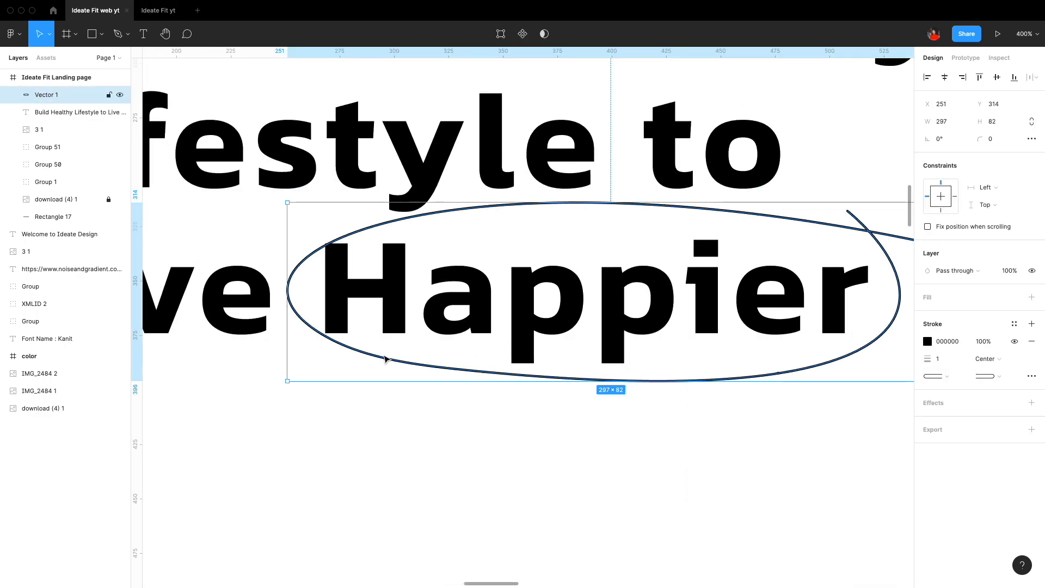
drag(288, 294, 283, 294)
Move the oval clear below the headline, and set the headline's line height to 112% and letter spacing to 4%
drag(488, 280, 495, 560)
click(492, 435)
key(super+minus)
key(super+minus)
click(475, 297)
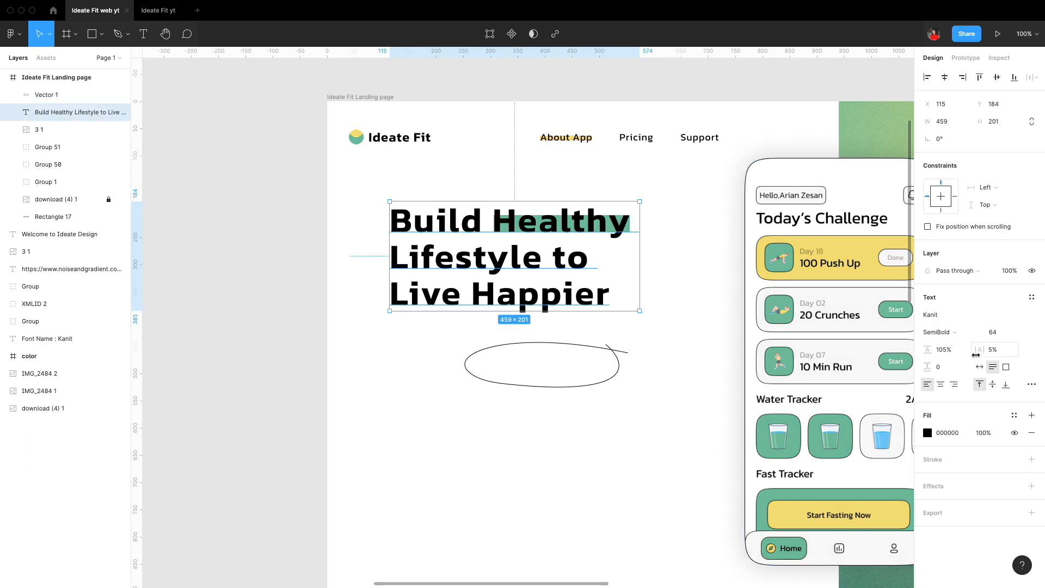
drag(980, 349, 939, 353)
click(447, 450)
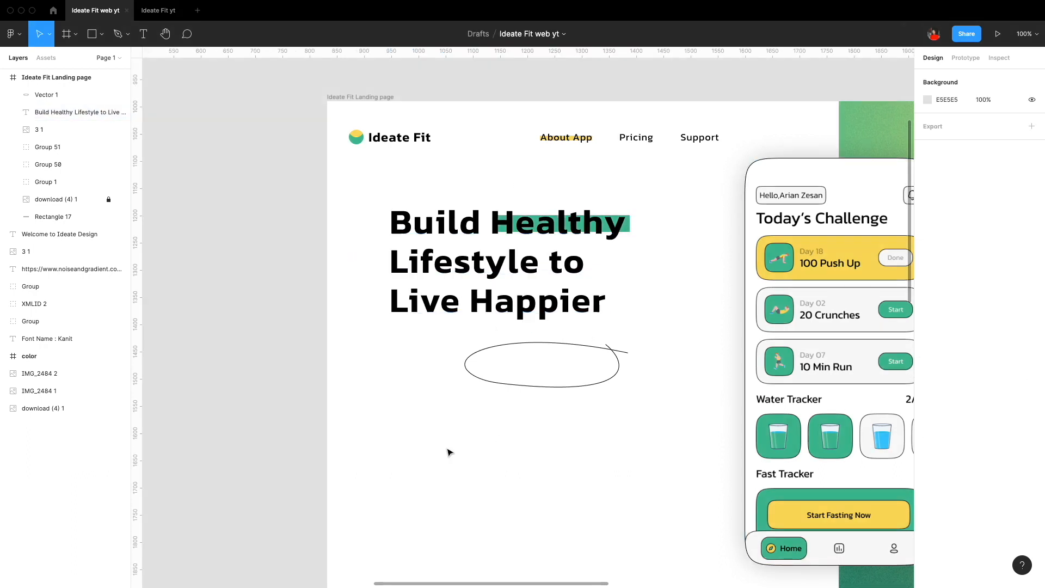
Place the oval back around "Happier" at about X 244, Y 327, and narrow it to a width of 289
drag(526, 388, 522, 326)
click(549, 387)
scroll(532, 299, up, 5)
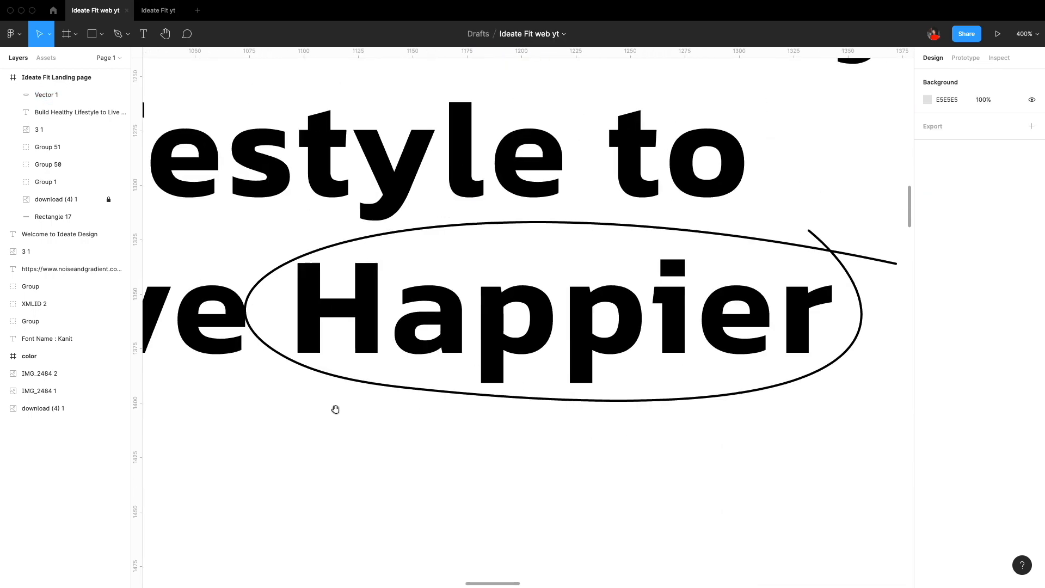
click(340, 378)
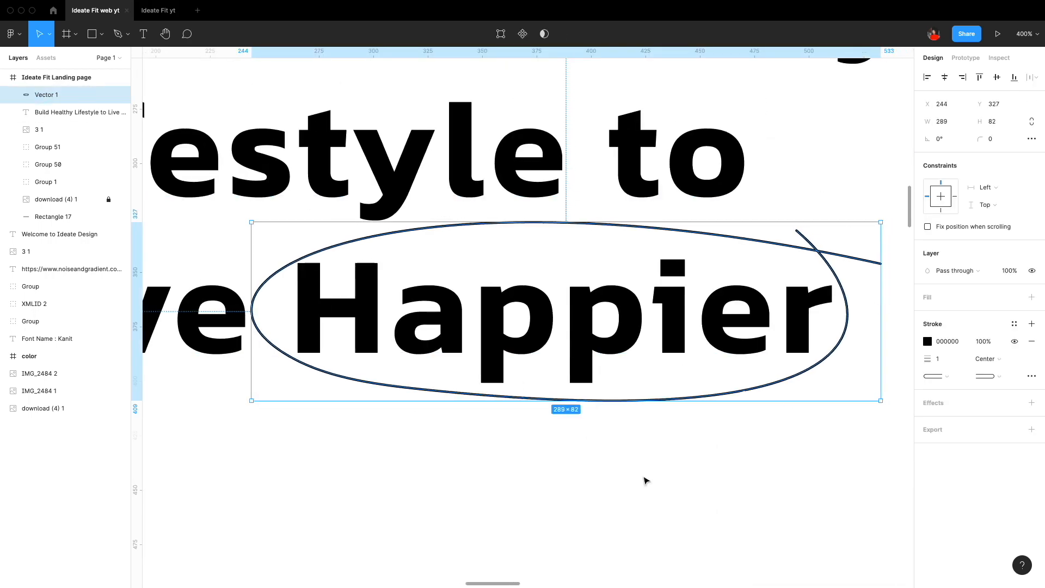
click(646, 480)
Adjust the green highlight behind "Healthy" so its edges line up with the word
scroll(621, 484, down, 5)
scroll(711, 217, up, 3)
click(695, 238)
super+click(694, 238)
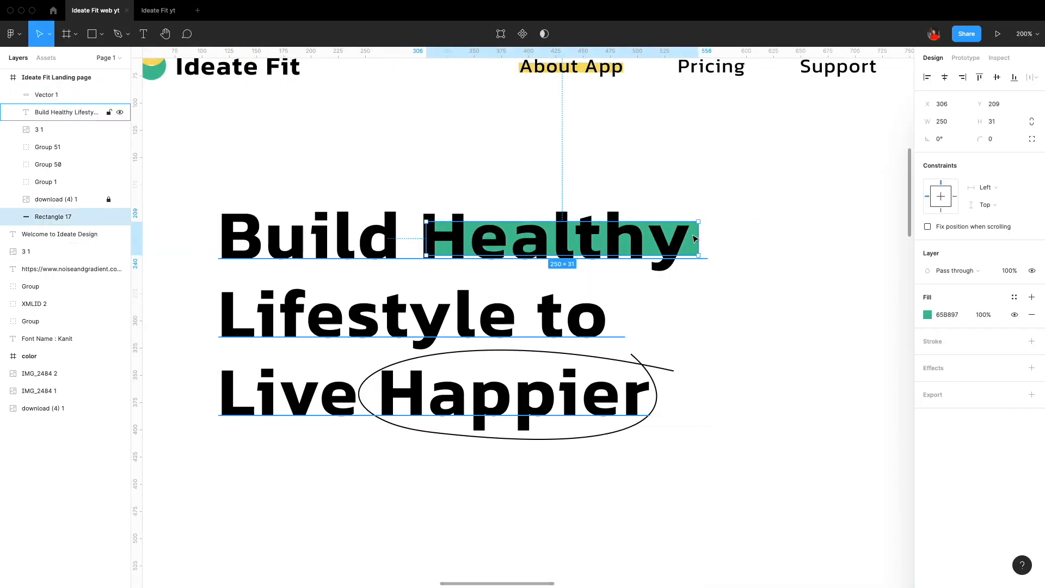
click(613, 401)
scroll(613, 401, down, 6)
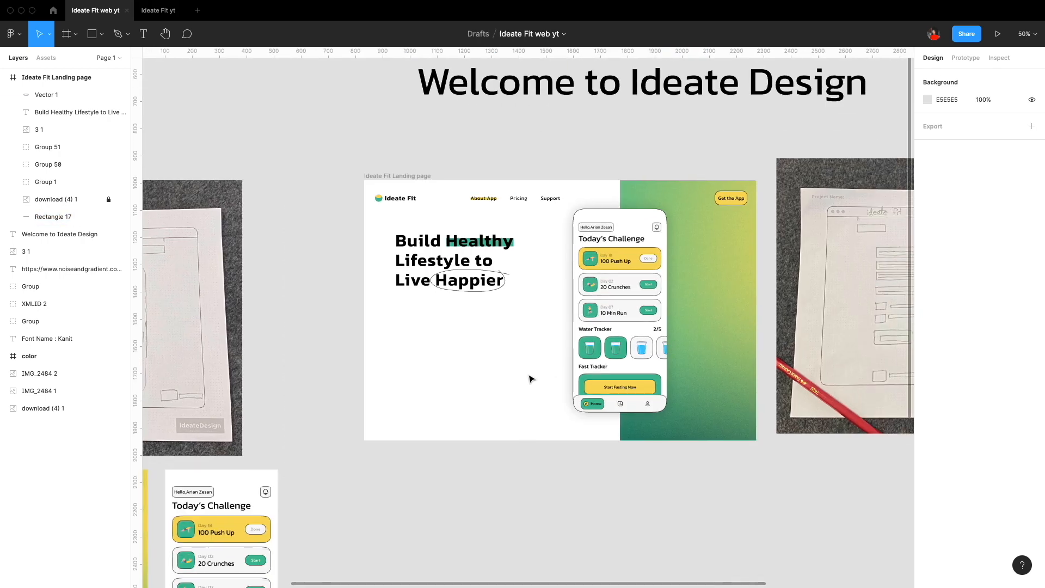
scroll(532, 378, up, 5)
scroll(296, 331, down, 3)
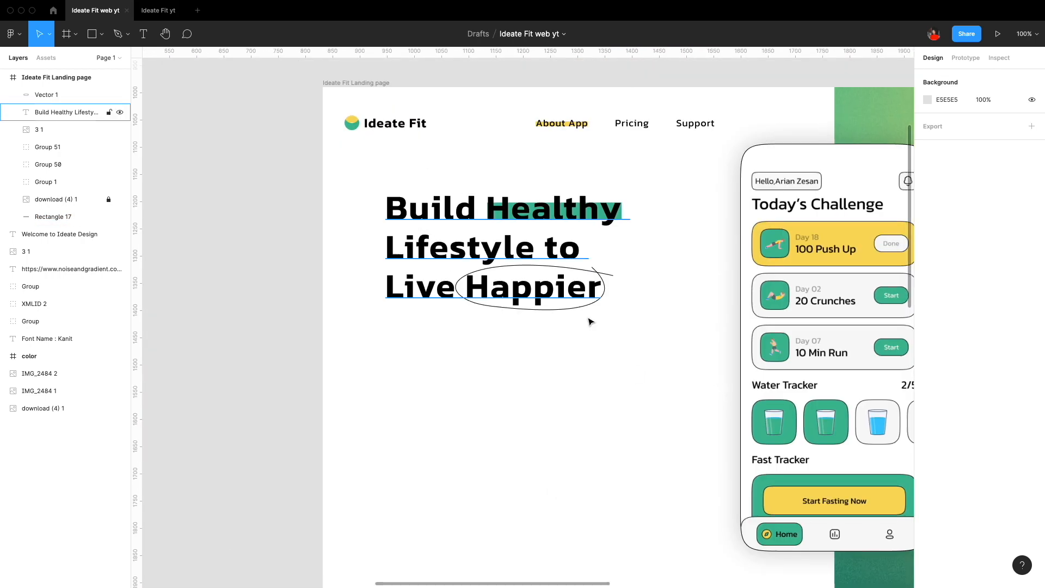
Thicken the stroke of the oval around "Happier"
click(614, 280)
click(941, 358)
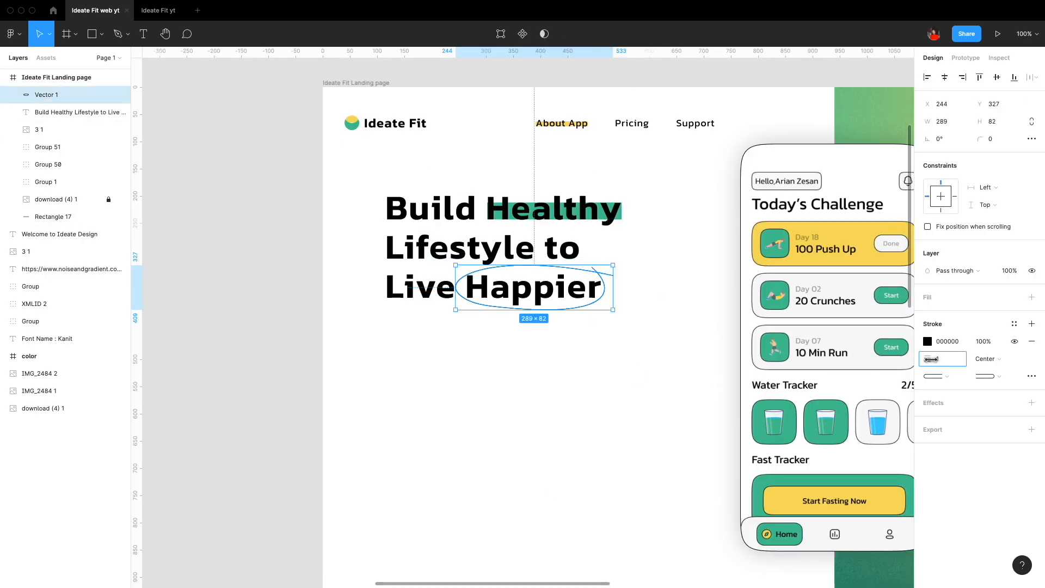
click(444, 430)
Add the text "Our all in one app will help you to achieve a healthy lifestyle" below the headline at size 18, wrapped to about 443 wide
scroll(396, 364, down, 2)
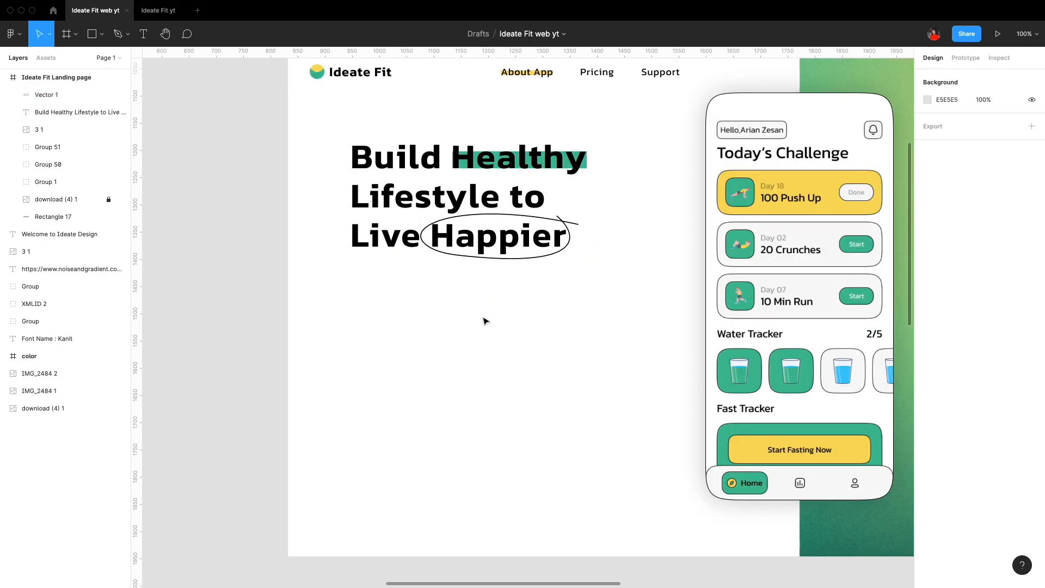
key(t)
click(393, 299)
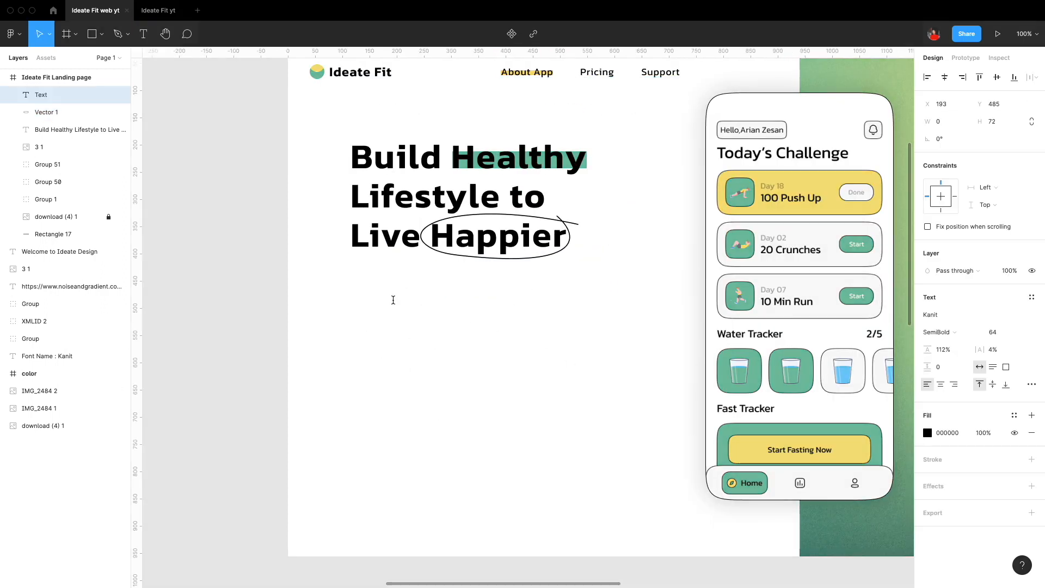
text(Our all in one app will help yo)
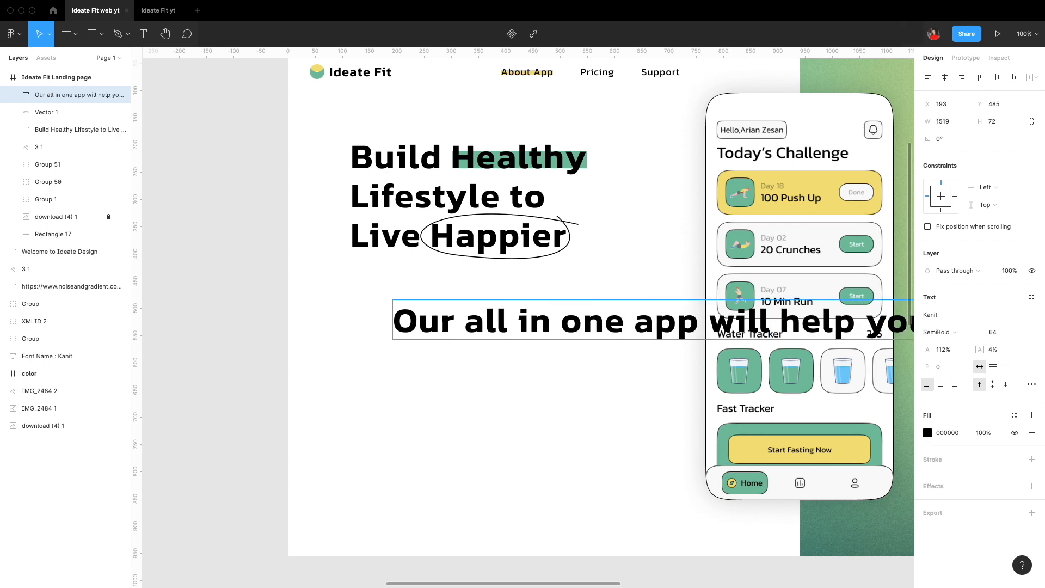
text(life)
click(992, 332)
text(18)
key(Return)
drag(661, 309, 592, 274)
End the description text with a period and set its weight to Regular
double_click(434, 282)
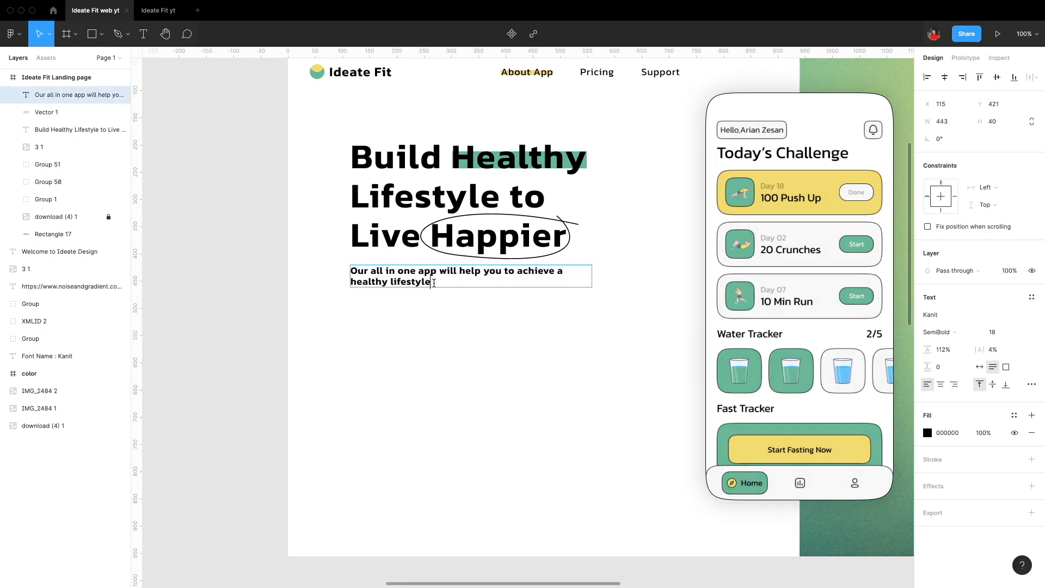
key(Escape)
click(936, 332)
click(939, 305)
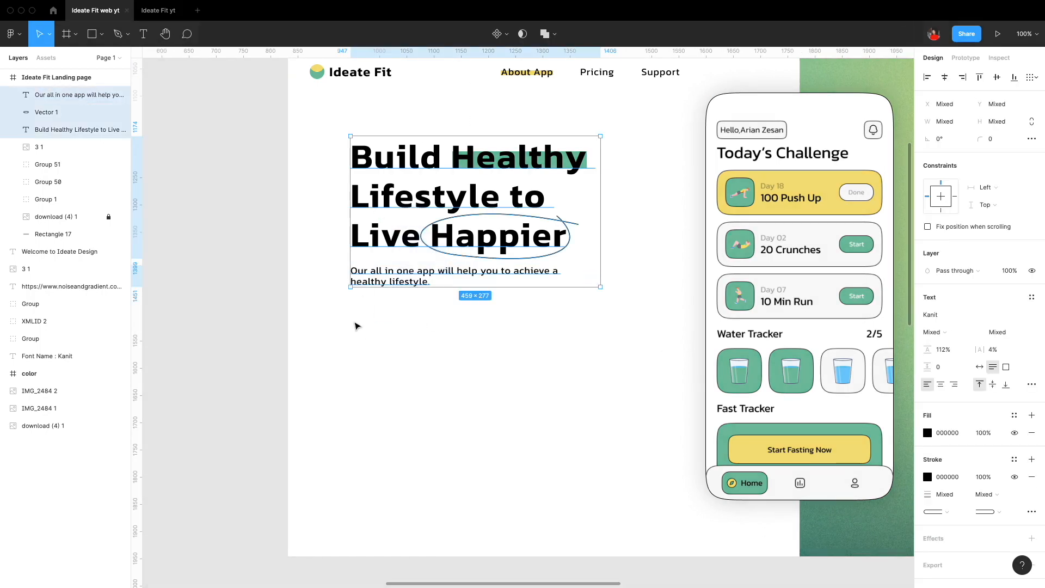
Group the headline with its highlight and oval, and lower the description to Y 436 with a width of about 401
drag(357, 326, 608, 240)
key(ctrl+g)
shift+click(424, 275)
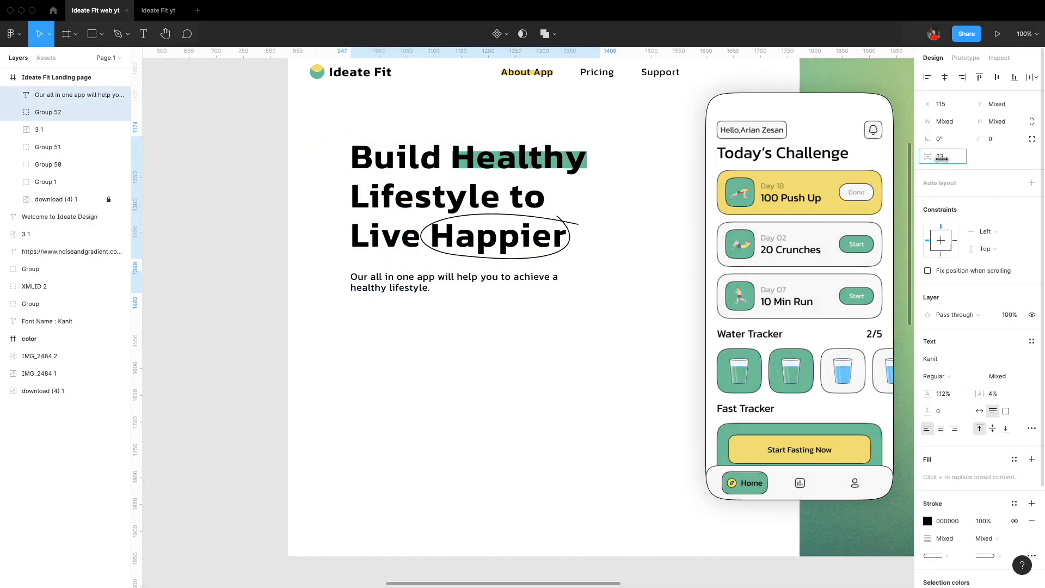
drag(475, 265, 475, 274)
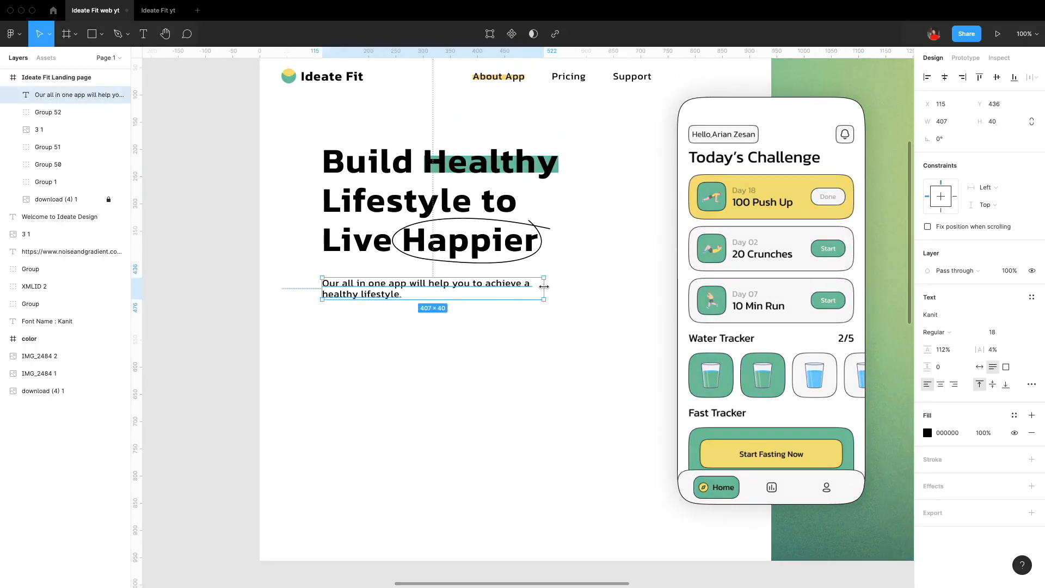
click(536, 338)
scroll(373, 390, down, 3)
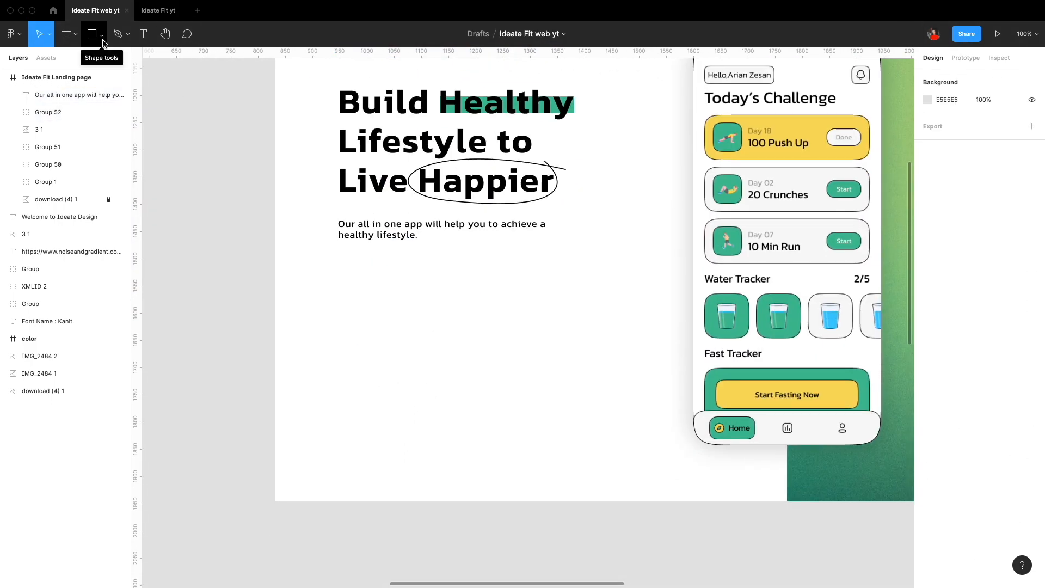
Draw a circle of about 39 × 39 below the description, filled with green 65B897 and outlined with a 1 px black inside stroke
click(101, 35)
click(95, 99)
mouse_move(349, 271)
mouse_down()
mouse_move(369, 297)
mouse_move(341, 272)
mouse_up()
key(i)
click(726, 316)
key(Escape)
click(349, 281)
Draw a 10-point star inside the green circle and fill it with yellow F4DB71
click(102, 34)
click(95, 128)
mouse_move(384, 335)
mouse_down()
mouse_move(403, 314)
mouse_move(345, 264)
mouse_move(350, 298)
mouse_move(348, 265)
mouse_move(332, 252)
mouse_up()
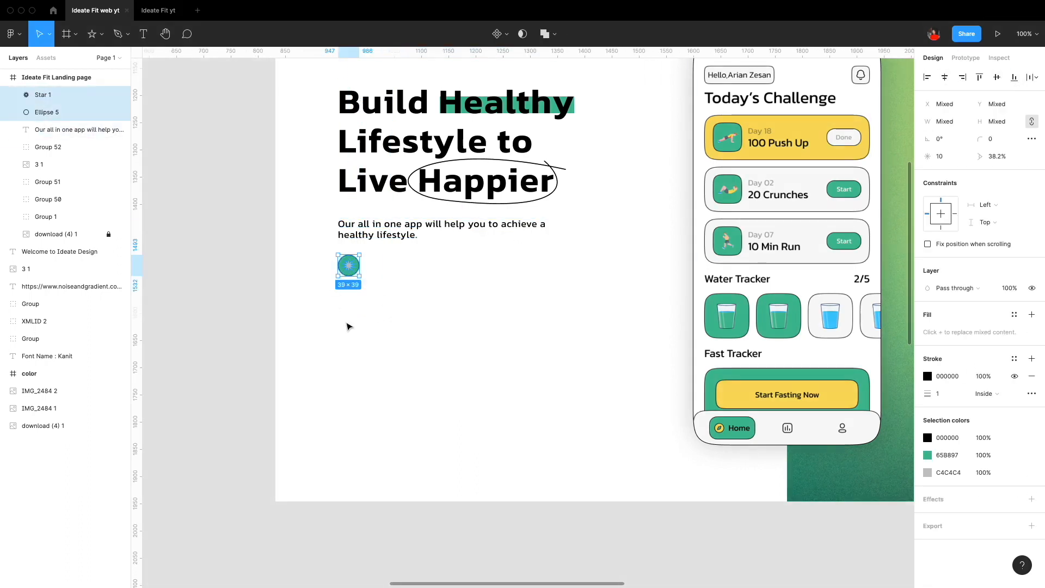
key(i)
click(861, 122)
Enlarge the yellow star, centre it in the circle, and group the two as one icon
scroll(333, 308, up, 5)
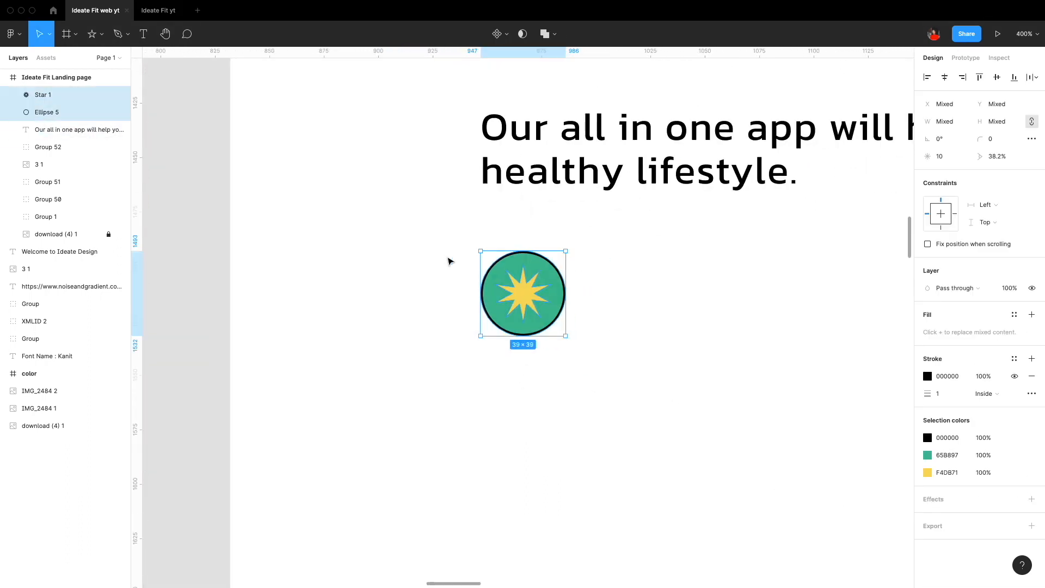
click(522, 293)
drag(550, 266, 555, 262)
drag(486, 378, 579, 289)
click(995, 79)
click(486, 347)
scroll(485, 347, right, 3)
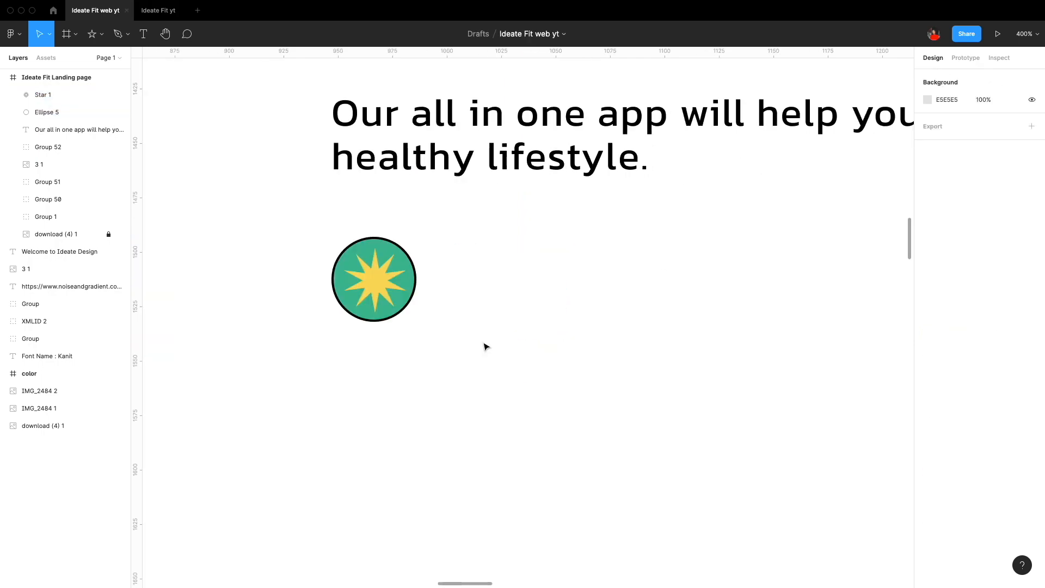
drag(486, 346, 330, 235)
key(ctrl+g)
Duplicate the description beside the star icon, reword it as an auto-width "Daily Fitness Challenge" label, and centre it vertically with the icon
click(466, 357)
scroll(466, 357, down, 5)
drag(467, 252, 497, 291)
double_click(497, 291)
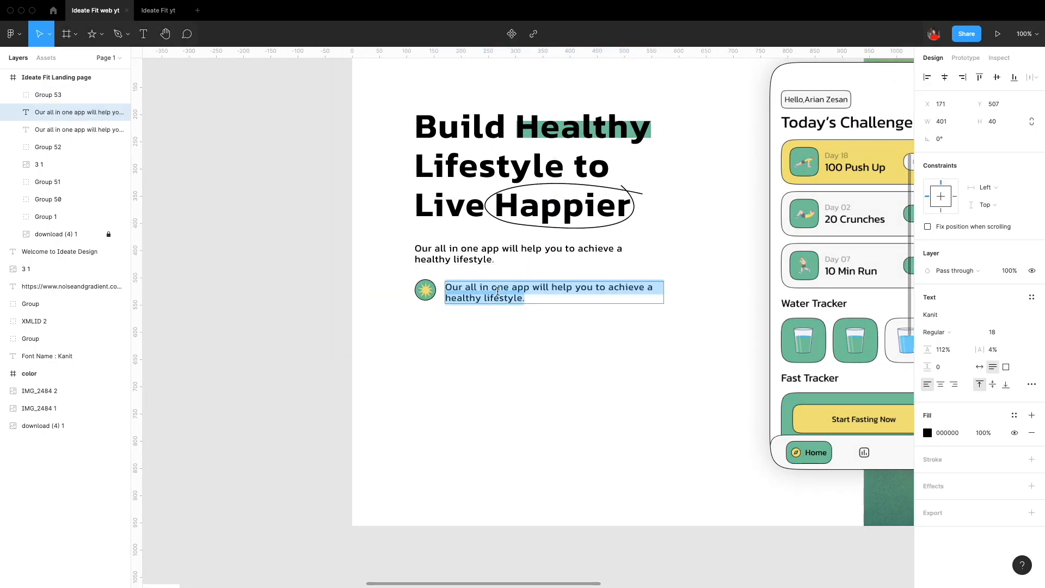
text(Daily Fit)
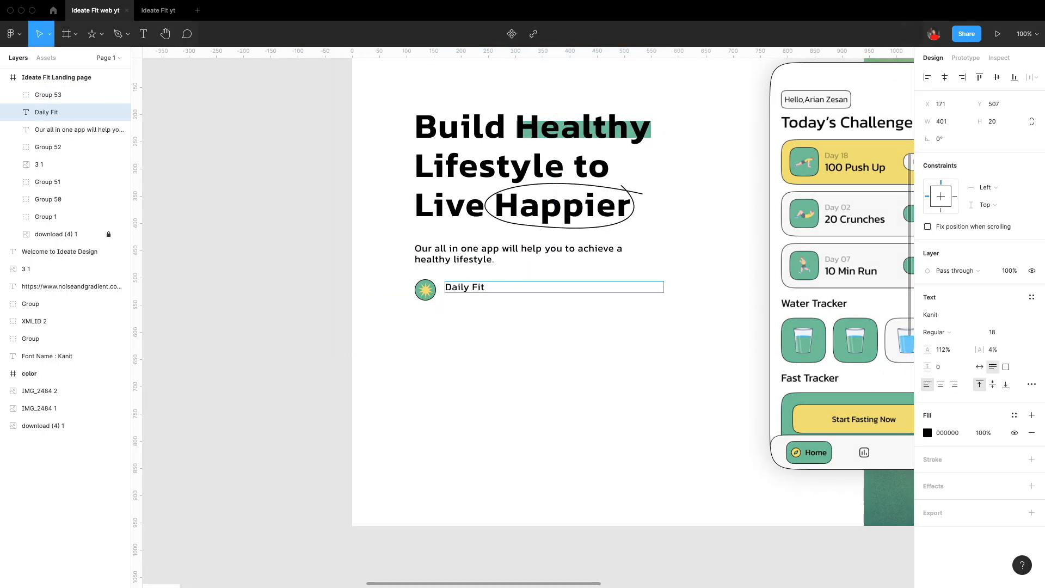
click(496, 332)
click(496, 289)
click(979, 367)
drag(481, 287, 478, 291)
drag(402, 329, 583, 293)
click(996, 77)
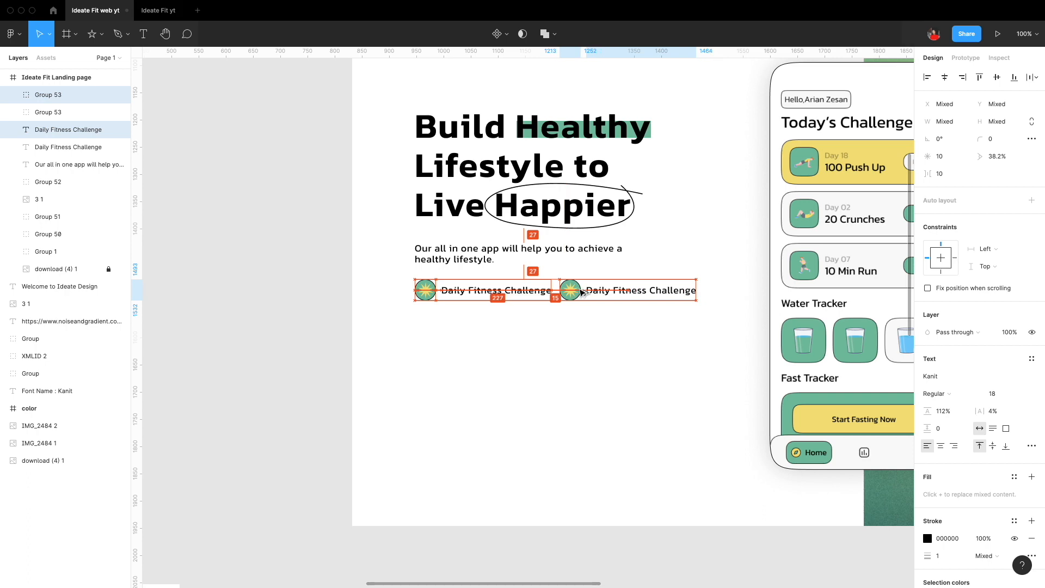
Duplicate the icon and label beside the first feature and change the copy's text to "Fast Tracker"
double_click(584, 291)
text(Fast Tracker)
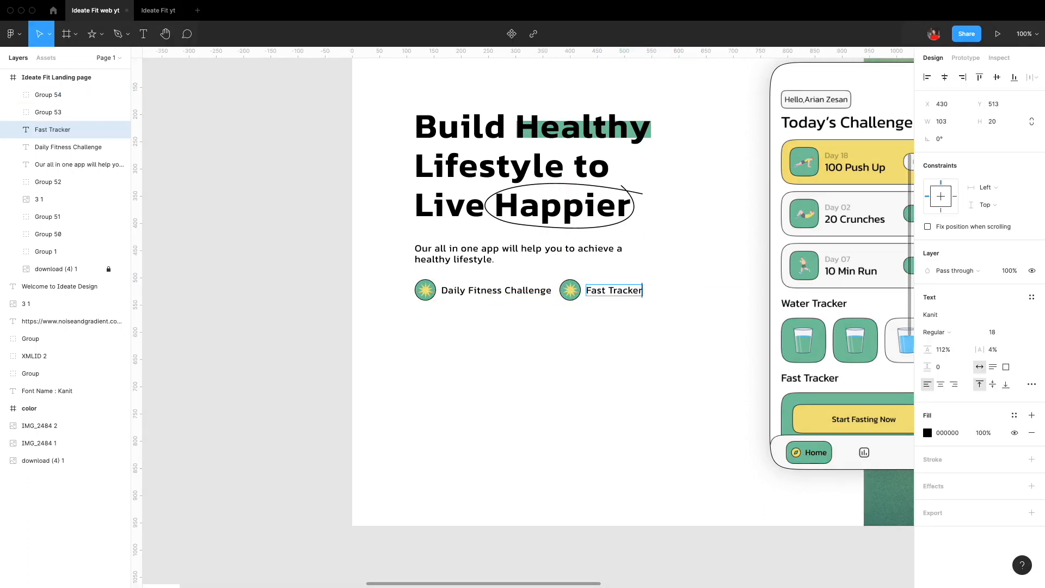
key(Escape)
Duplicate the row of two features below itself and fine-tune the horizontal position of the second column
drag(405, 329, 648, 283)
drag(532, 294, 596, 289)
drag(576, 293, 581, 293)
drag(546, 272, 574, 292)
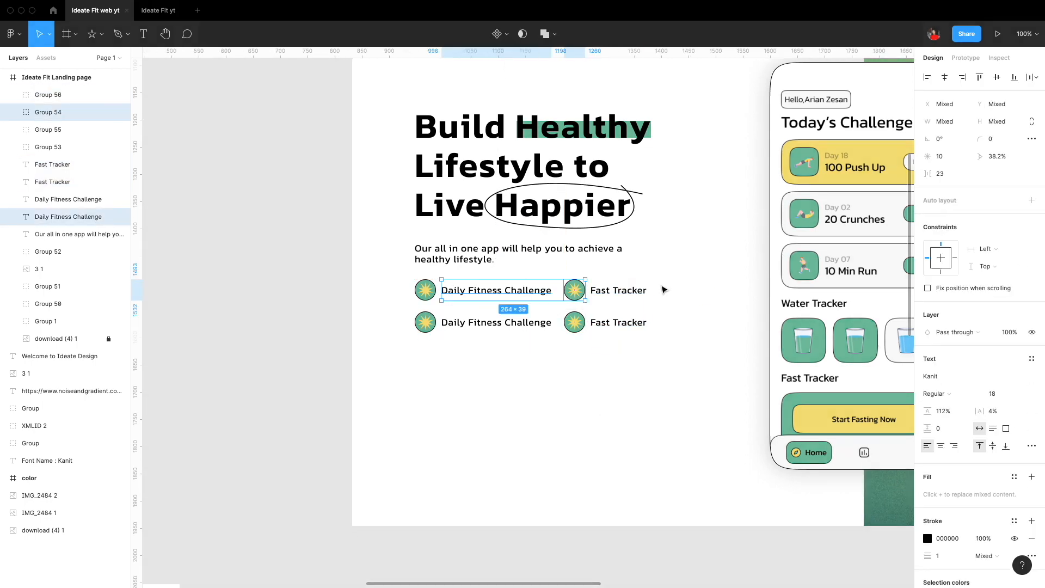
drag(664, 289, 669, 324)
key(Left)
key(Left)
key(Left)
Rename the second-row feature labels as "Health Dashboard" and "Water Tracker"
click(474, 336)
double_click(470, 325)
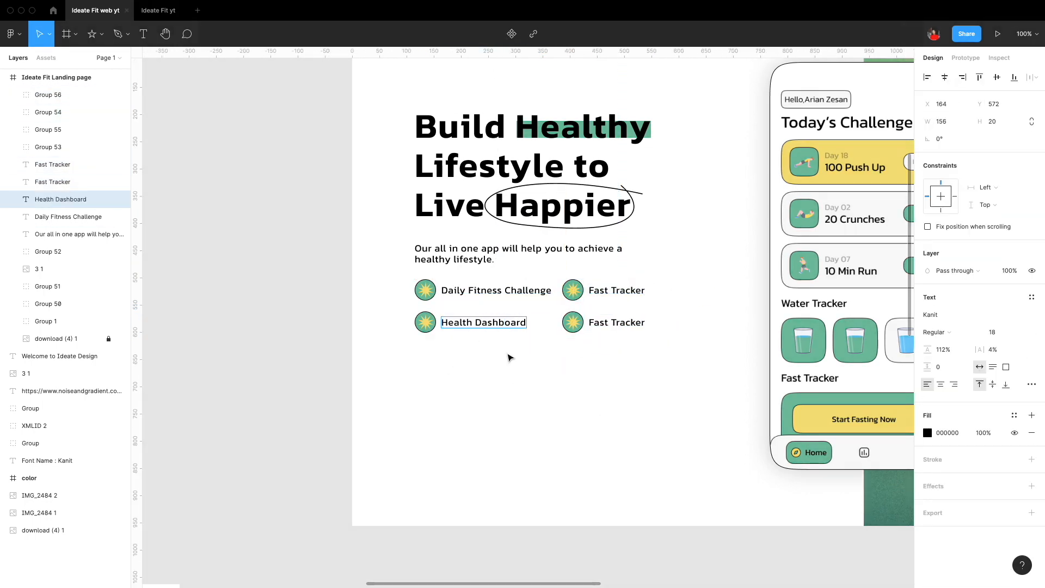
double_click(612, 322)
text(Water)
click(621, 385)
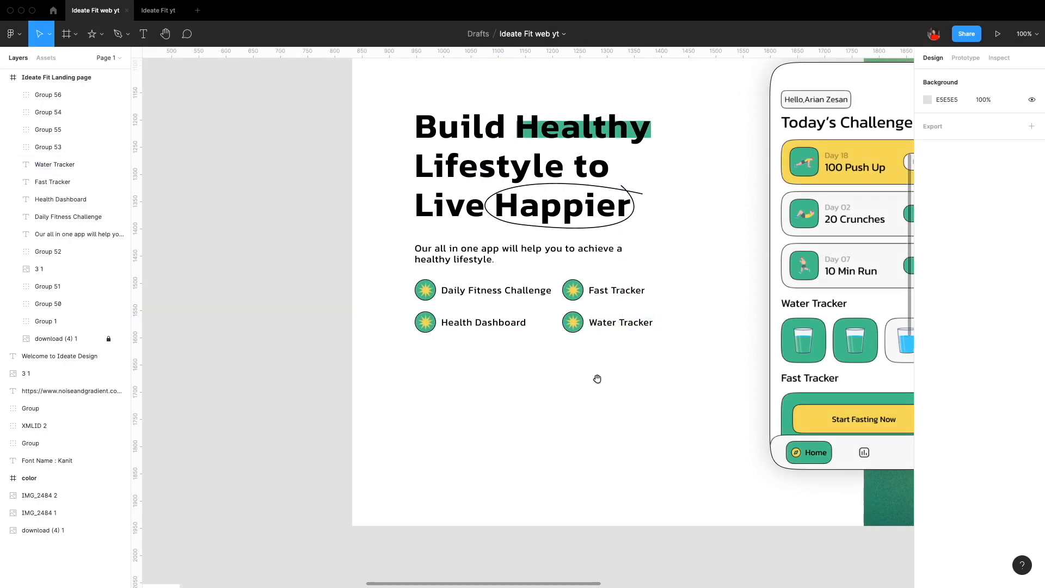
Group the four feature icons and labels together
scroll(596, 378, down, 1)
drag(402, 348, 667, 256)
key(super+g)
click(434, 350)
Draw a rectangle of about 205 × 64 below the features at X 115, Y 634, and duplicate it alongside
scroll(403, 333, down, 1)
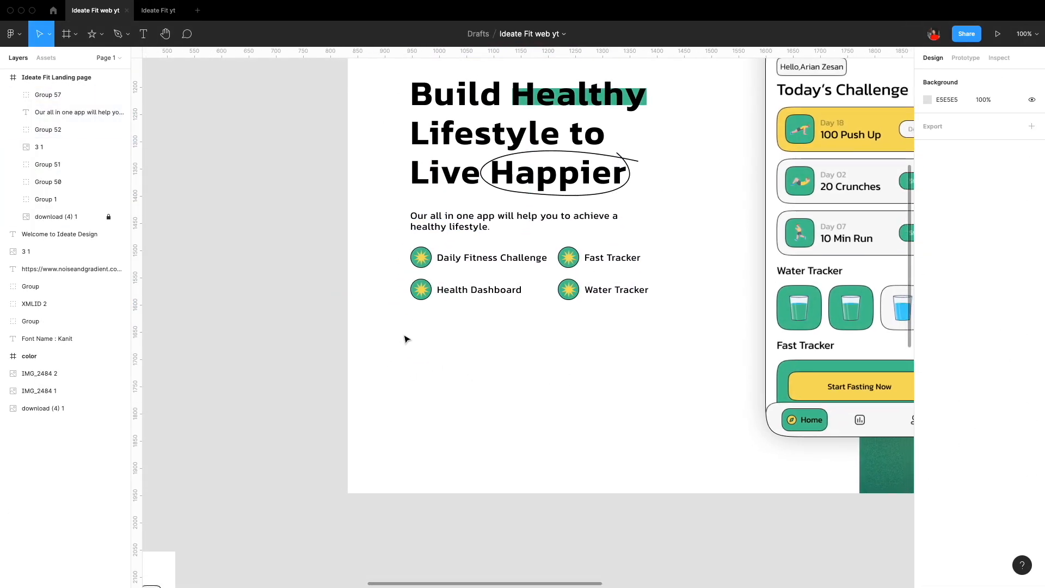
drag(417, 318, 501, 340)
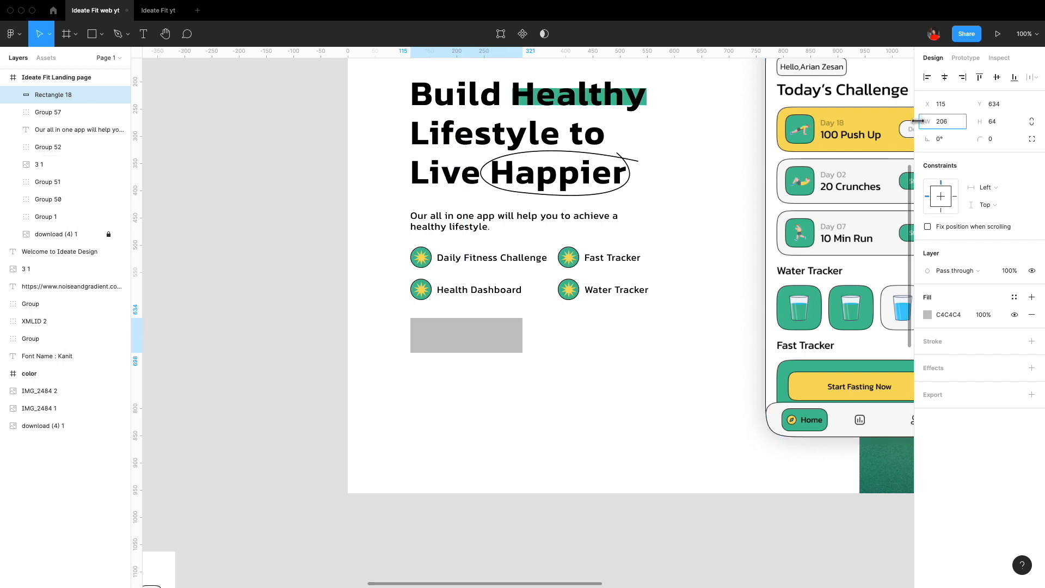
drag(515, 345, 640, 345)
click(482, 378)
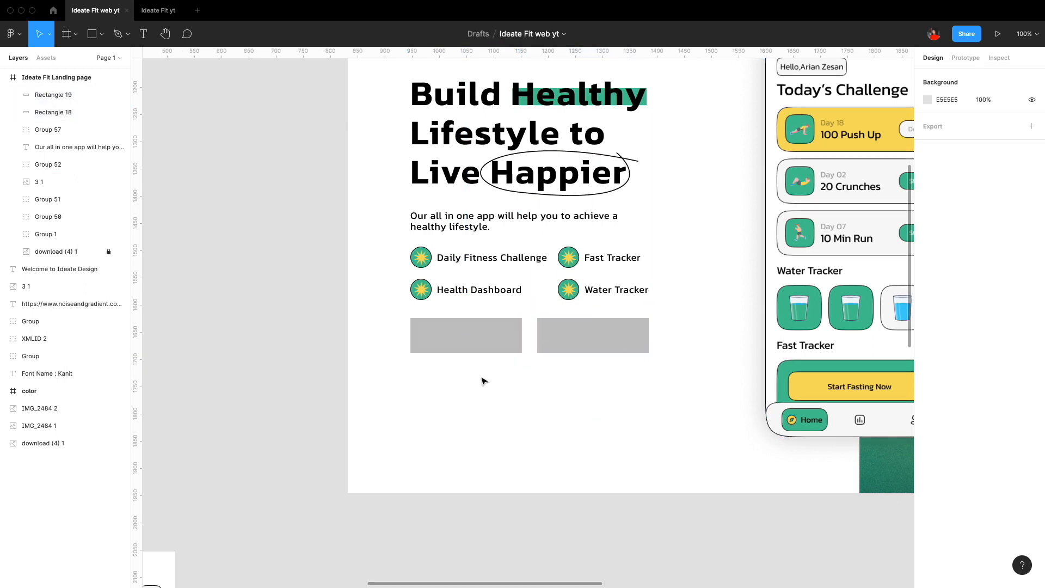
Set the horizontal spacing between the two grey rectangles to 25
drag(482, 378, 544, 338)
drag(925, 156, 922, 156)
click(527, 397)
key(super+z)
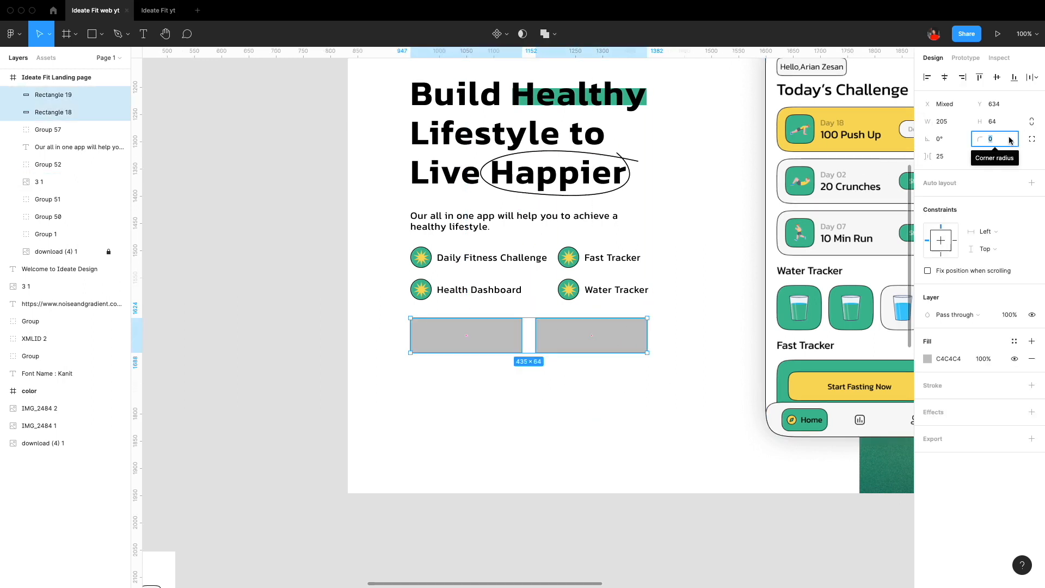
Round the corners of both grey rectangles to 17 and add a 1 px black inside stroke
text(17)
click(1031, 138)
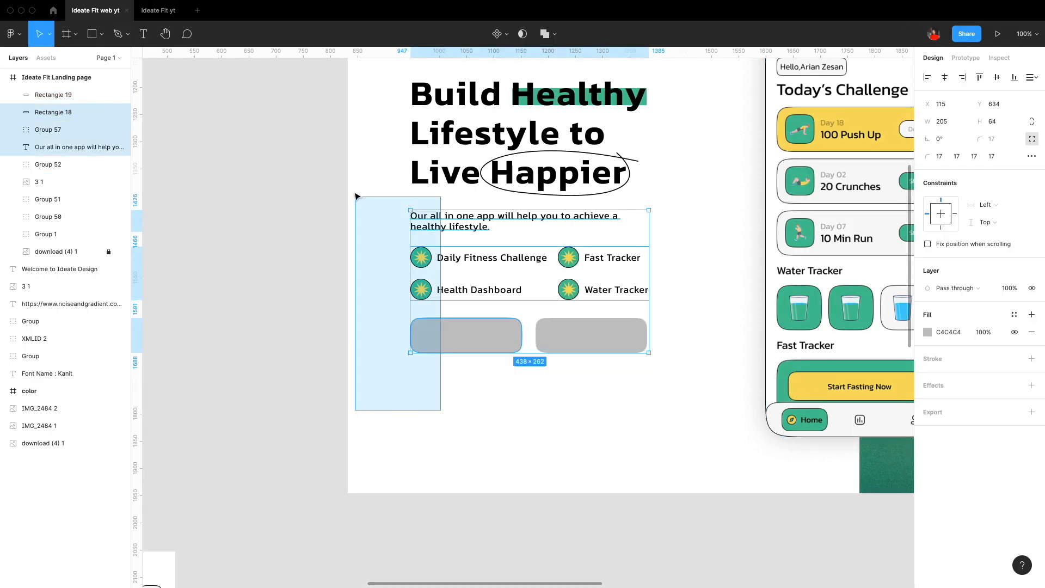
click(1031, 403)
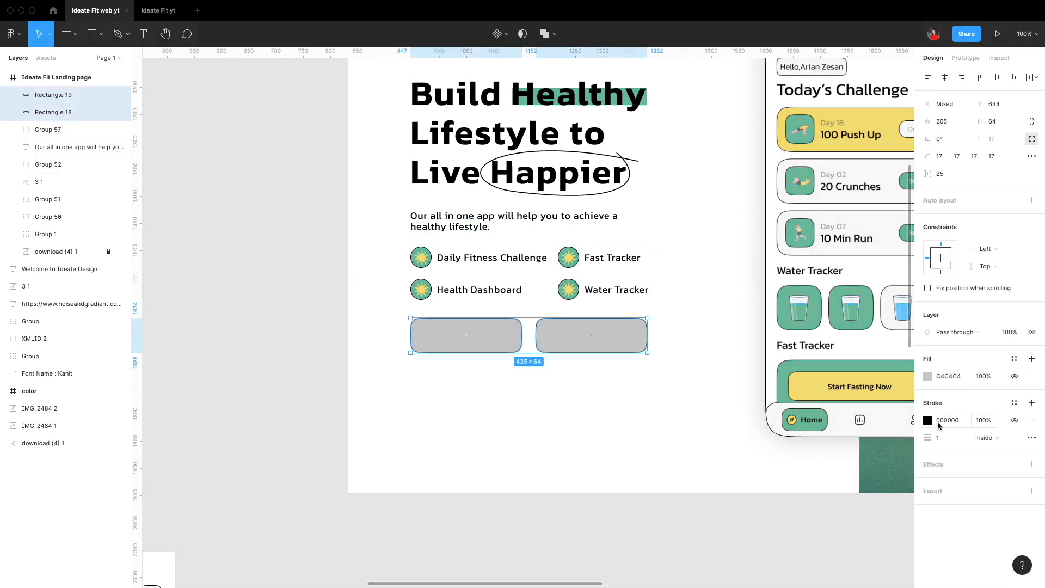
Fill both rounded download button rectangles with the document yellow F4DB71
click(927, 420)
click(927, 376)
click(798, 534)
click(572, 447)
Bring copies of the Apple and Play icons to the download buttons and place the Apple icon inside the first one
scroll(541, 296, down, 15)
scroll(541, 296, left, 15)
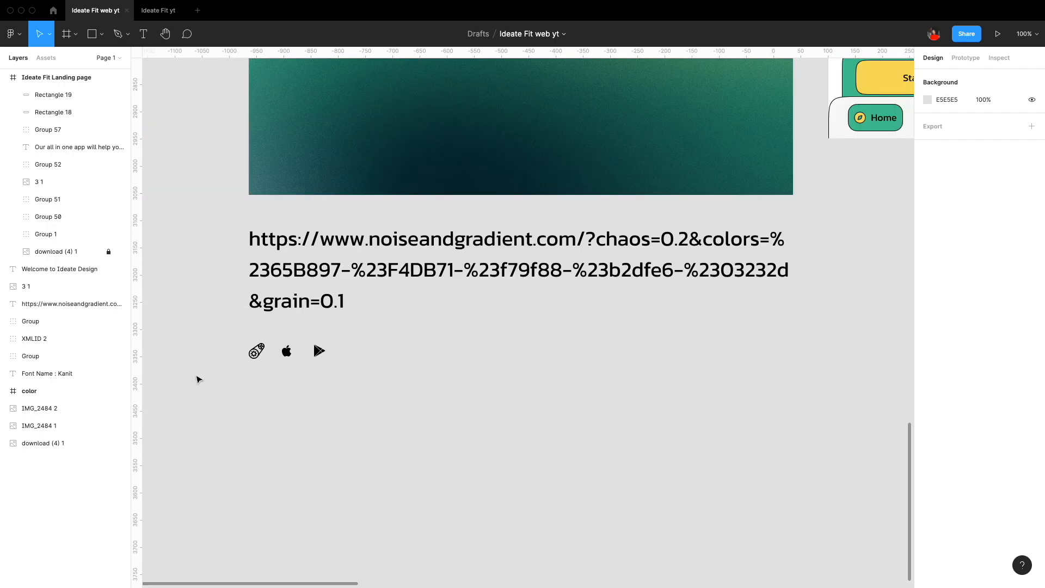
drag(199, 379, 330, 347)
drag(281, 373, 327, 351)
mouse_move(289, 355)
mouse_down()
mouse_move(928, 104)
mouse_move(553, 408)
mouse_move(595, 445)
mouse_move(512, 133)
mouse_up()
scroll(553, 408, up, 10)
scroll(611, 305, up, 3)
click(611, 306)
drag(515, 291, 498, 231)
double_click(549, 183)
click(363, 270)
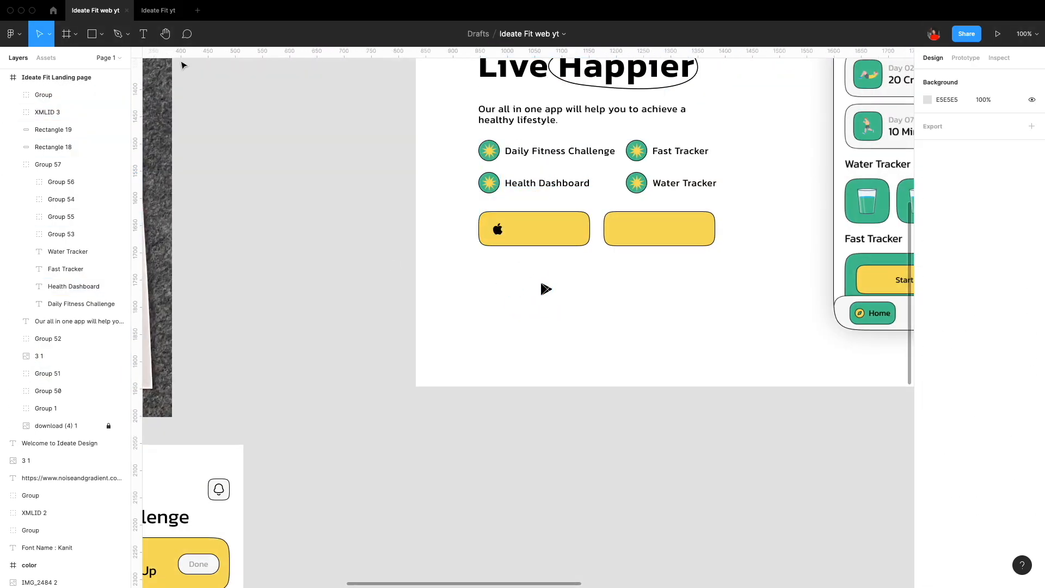
Add the text labels "App Store" and "Play Store" to the two yellow buttons
click(523, 232)
text(App Store)
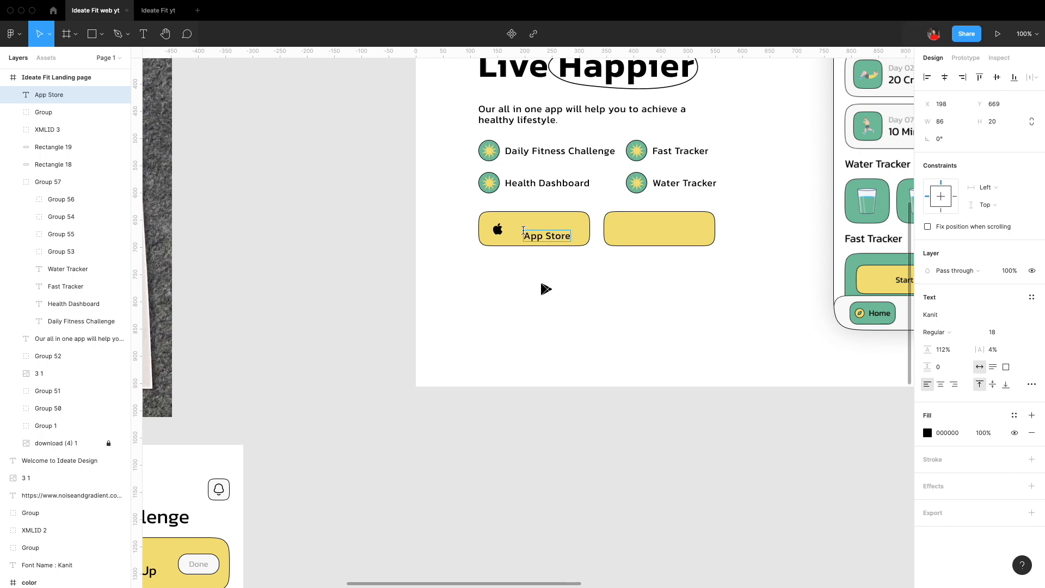
click(653, 239)
key(t)
click(653, 236)
text(Pl)
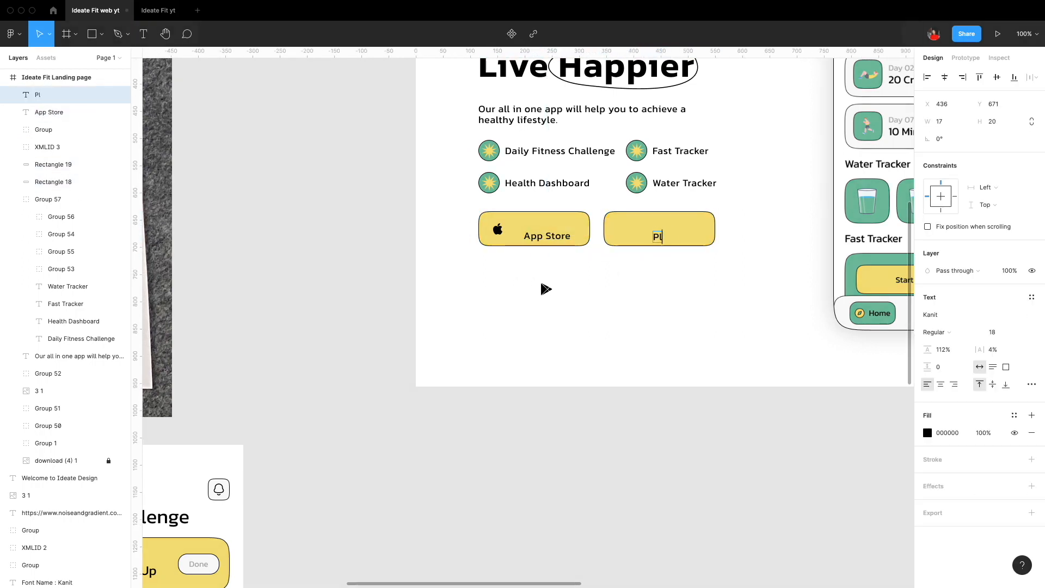
text(ay Store)
click(627, 292)
Align and group the Apple icon with the App Store label, and centre the group in its yellow button
click(547, 236)
shift+click(497, 230)
drag(922, 156, 894, 159)
click(996, 77)
key(super+g)
shift+click(578, 232)
click(944, 77)
click(996, 78)
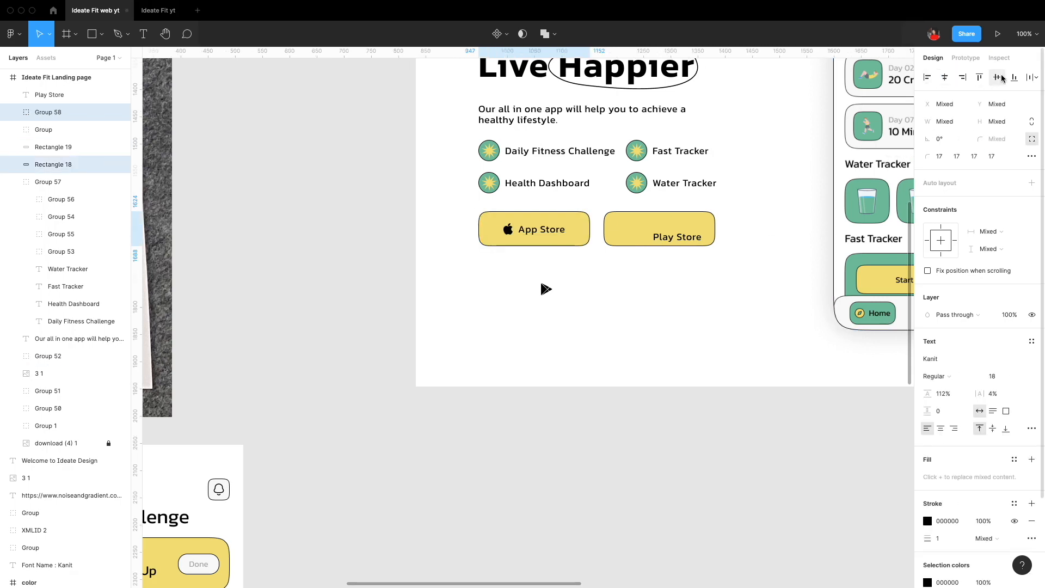
Group the Play icon with the Play Store label and position the group inside the second yellow button
drag(669, 240, 632, 228)
shift+click(545, 289)
key(super+g)
drag(508, 284, 715, 225)
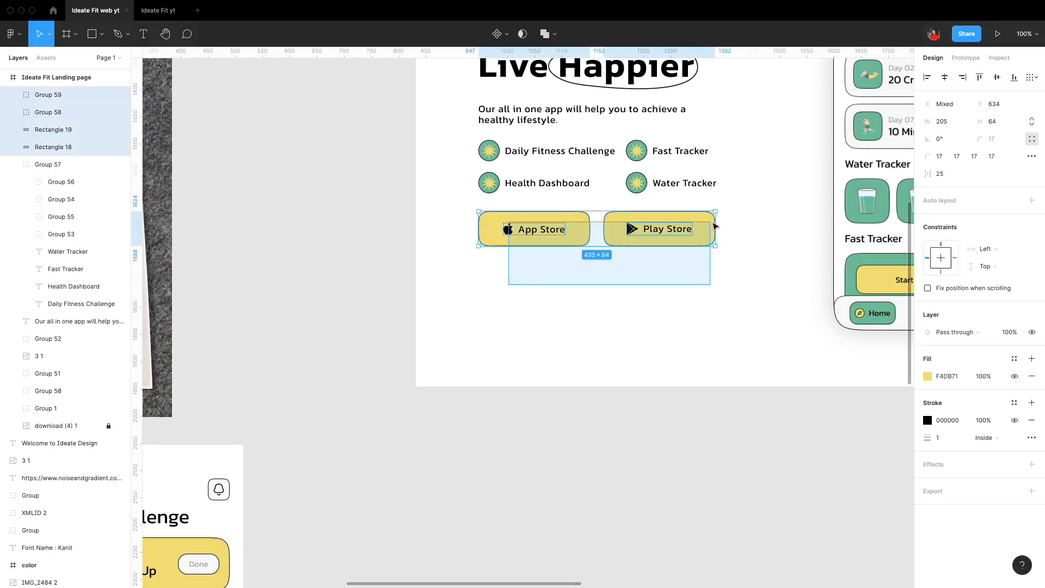
click(667, 315)
Add a copy of the round sun icon, enlarged to 87 × 87, at X -47, Y 184 so the frame's edge crops it
scroll(546, 460, down, 5)
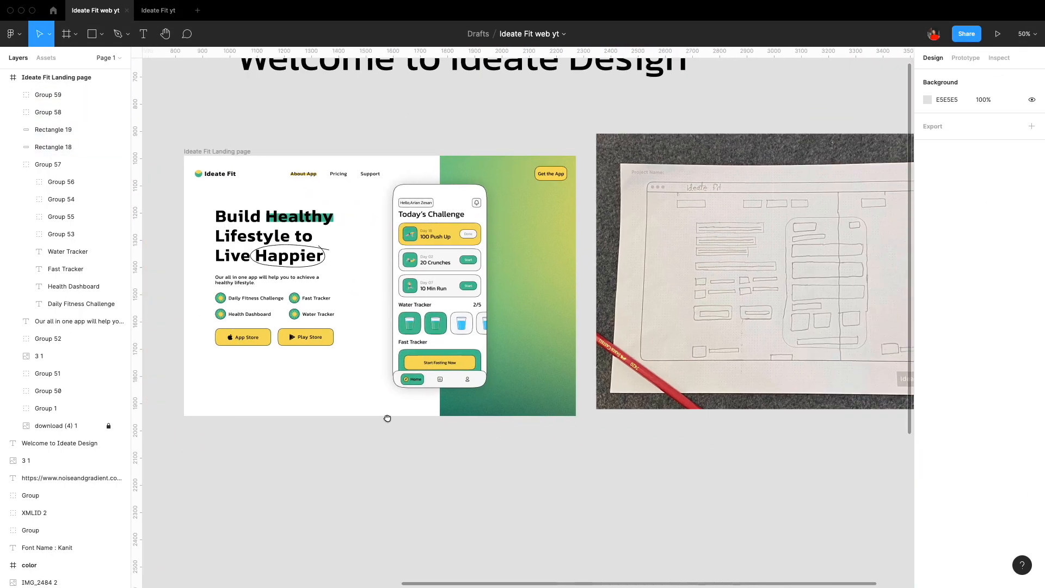
drag(387, 418, 389, 338)
click(391, 254)
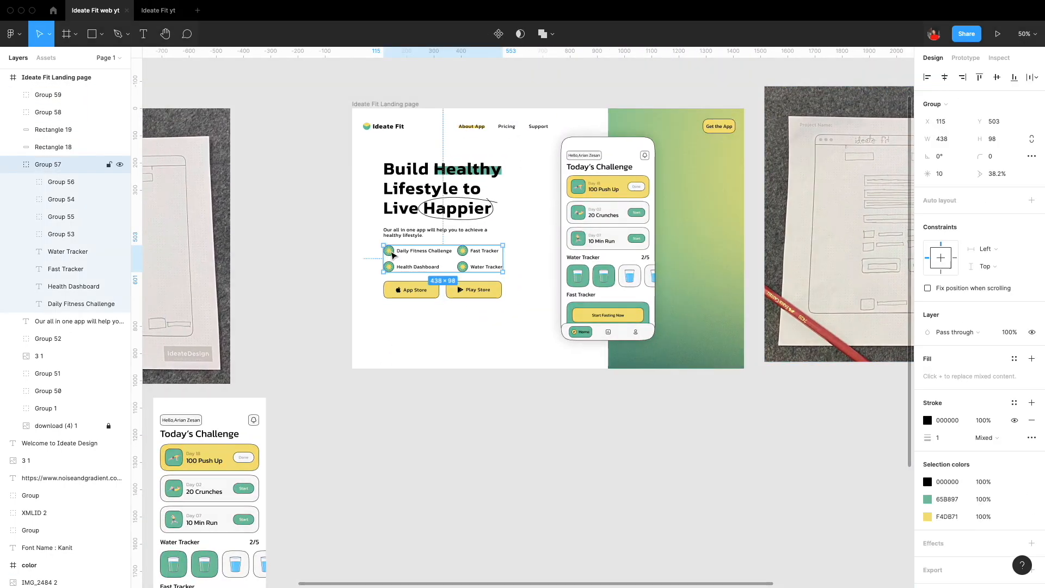
scroll(338, 266, up, 3)
scroll(338, 266, left, 3)
drag(447, 309, 415, 238)
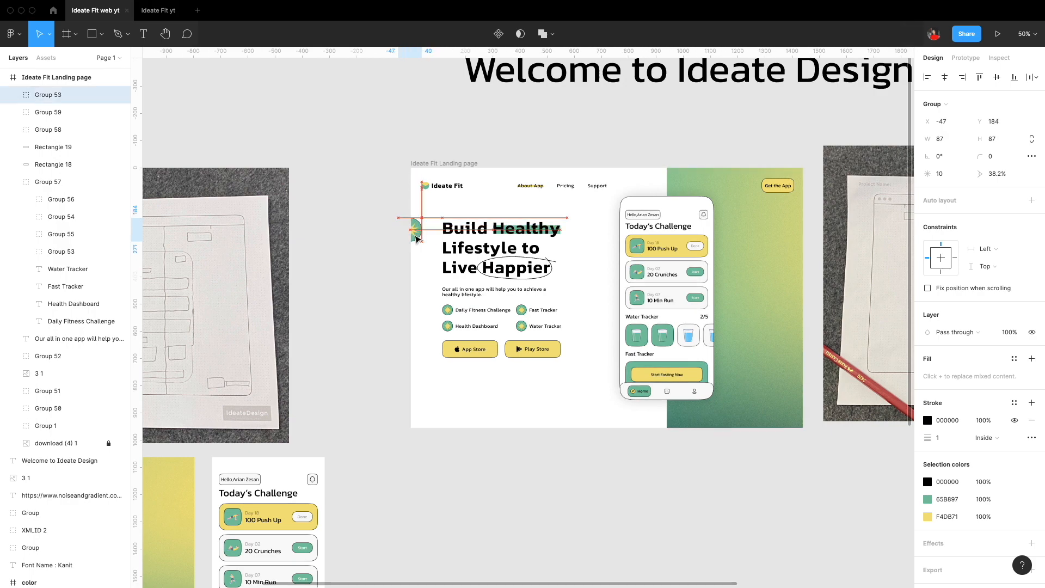
click(380, 399)
Draw a 55 × 55 circle and place it near the landing page's lower edge, below the App Store button
scroll(385, 433, right, 3)
scroll(385, 433, down, 3)
scroll(321, 382, up, 2)
scroll(321, 381, right, 3)
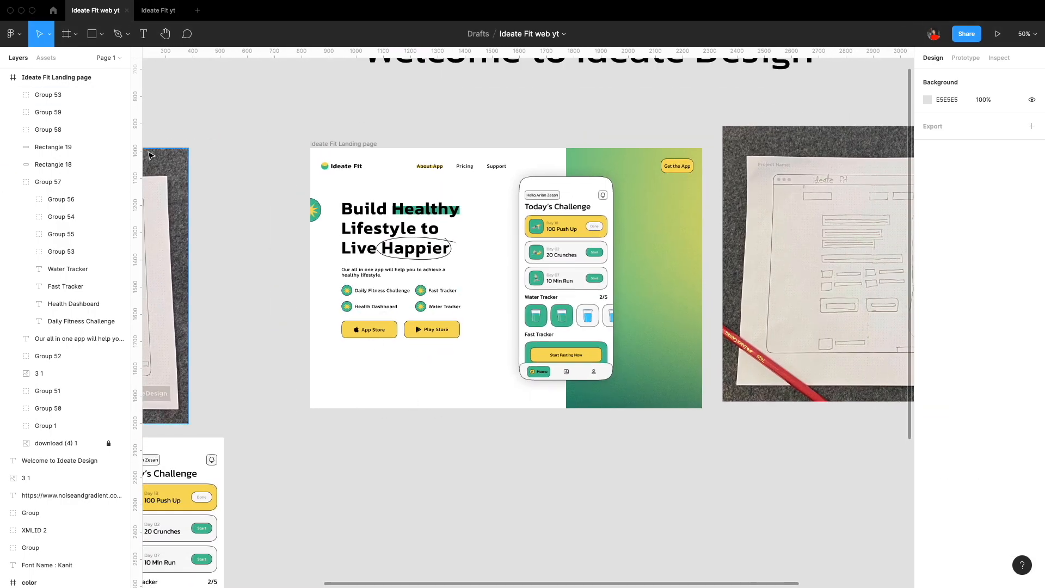
click(643, 391)
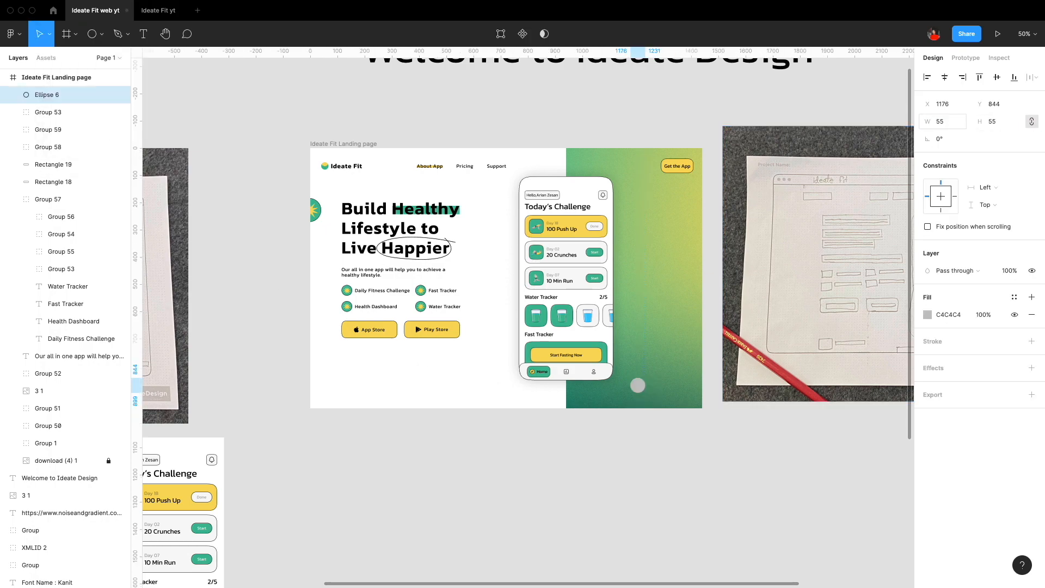
drag(640, 394, 351, 404)
click(349, 435)
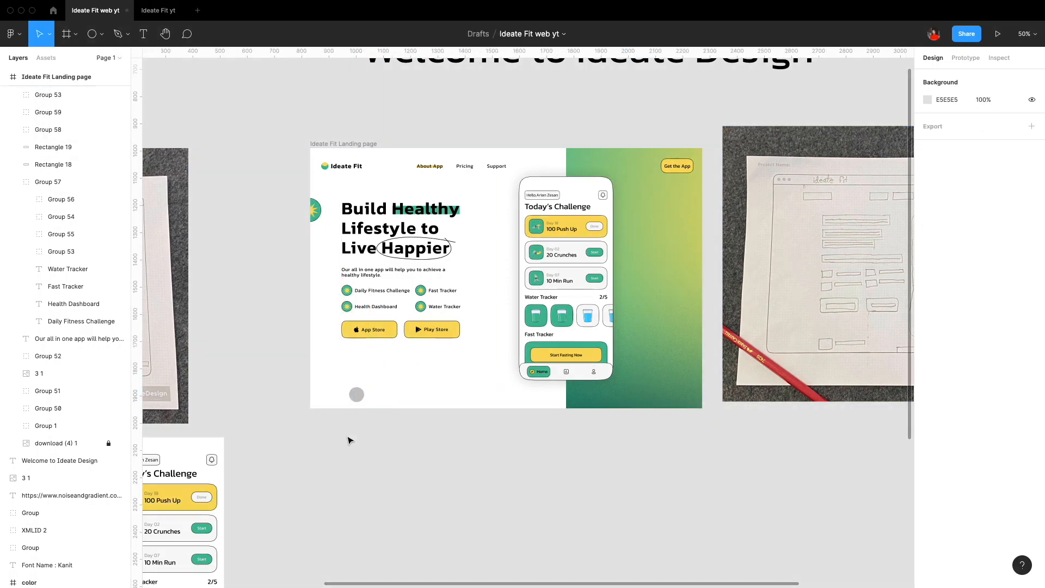
Left-align the circle with the headline content at X 115, and give it a 1 px black inside stroke and yellow fill
click(350, 393)
shift+click(341, 348)
shift+click(348, 300)
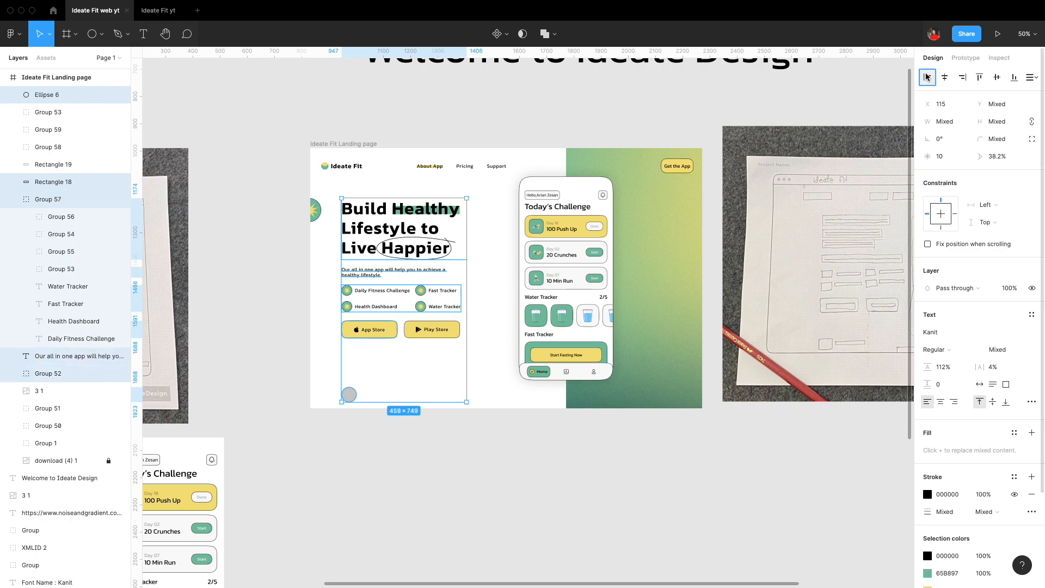
click(383, 453)
click(348, 397)
click(927, 315)
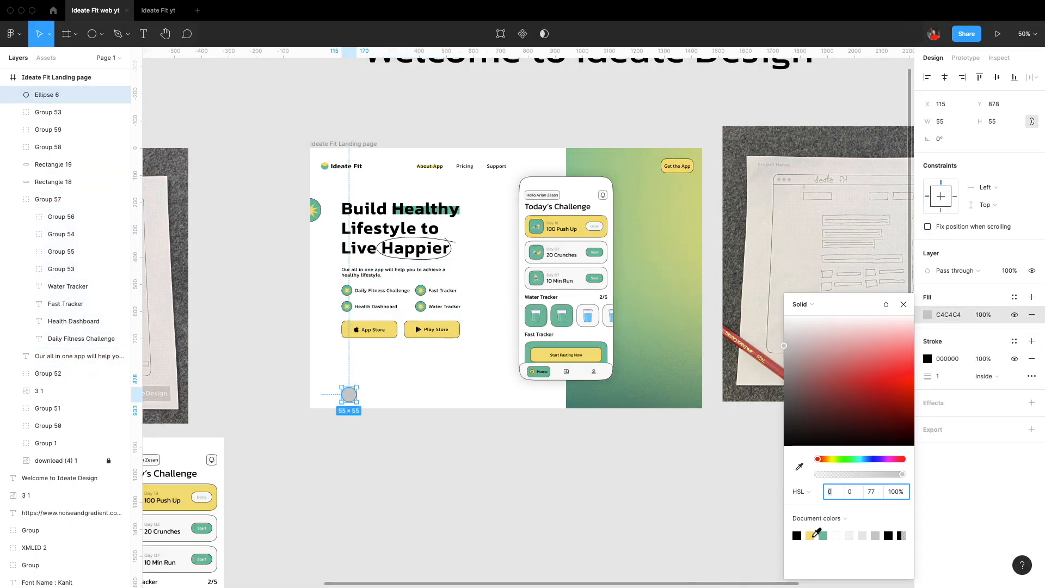
click(814, 534)
click(561, 427)
Bring a copy of the gear icon into the yellow circle and centre it there
scroll(557, 381, down, 8)
scroll(558, 380, left, 8)
click(270, 366)
key(shift+1)
drag(606, 436, 606, 301)
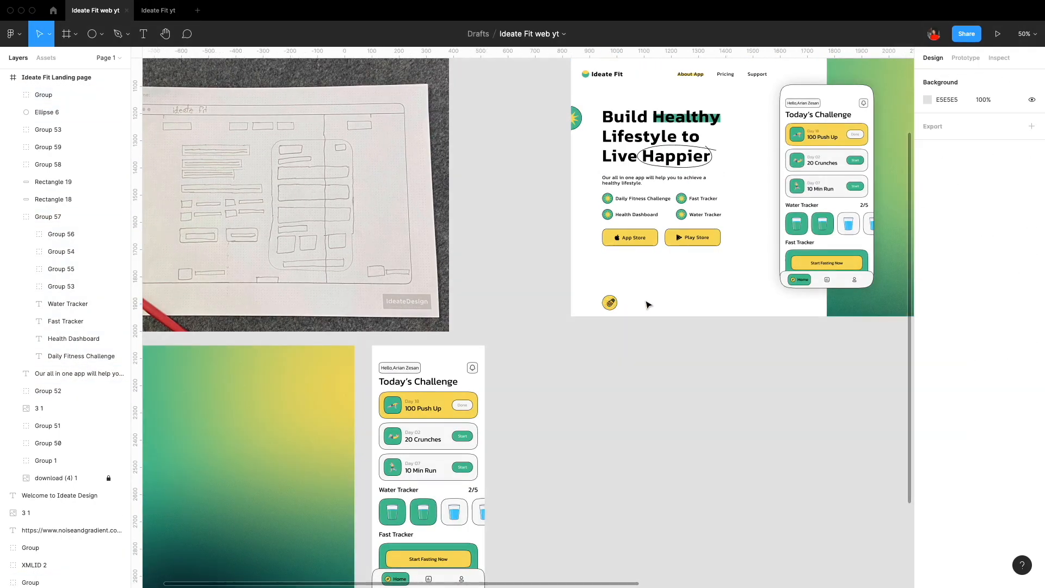
scroll(606, 301, up, 5)
shift+click(506, 283)
click(997, 77)
key(Escape)
Add the text "How it works" beside the yellow gear icon circle
scroll(420, 109, right, 3)
scroll(420, 109, up, 1)
key(t)
click(403, 341)
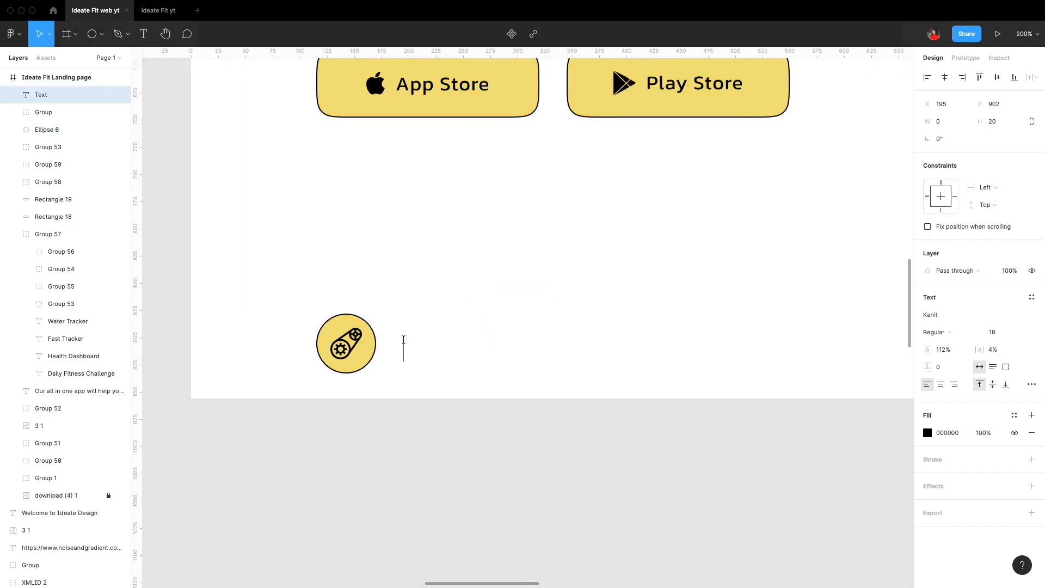
key(Escape)
shift+click(346, 343)
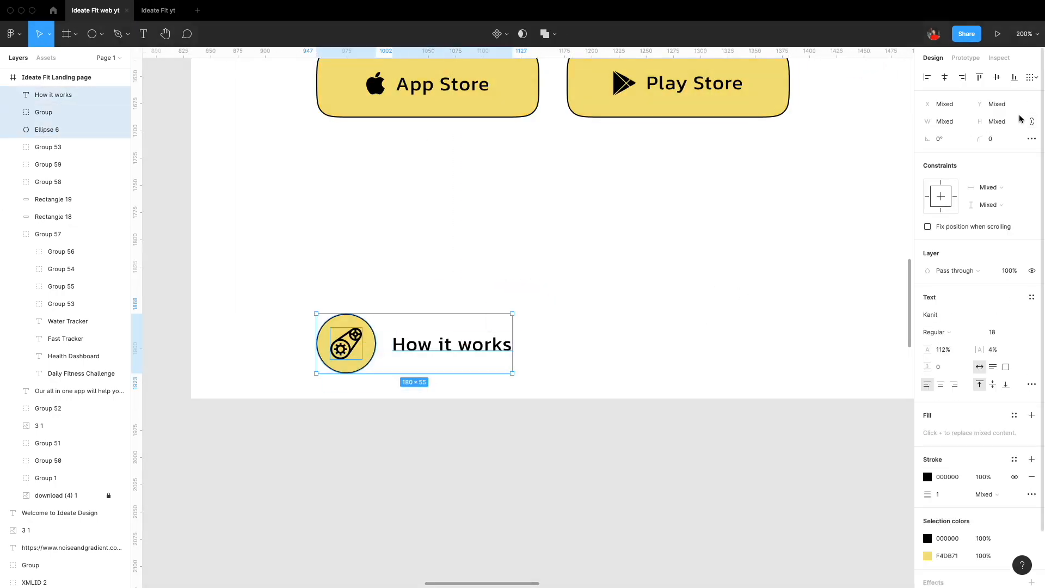
Group the gear icon with its circle, then group that with the How it works label at a spacing of 11
click(552, 312)
drag(417, 361, 352, 350)
click(423, 476)
click(524, 344)
drag(449, 343, 445, 344)
drag(384, 380, 312, 303)
key(super+g)
shift+click(452, 344)
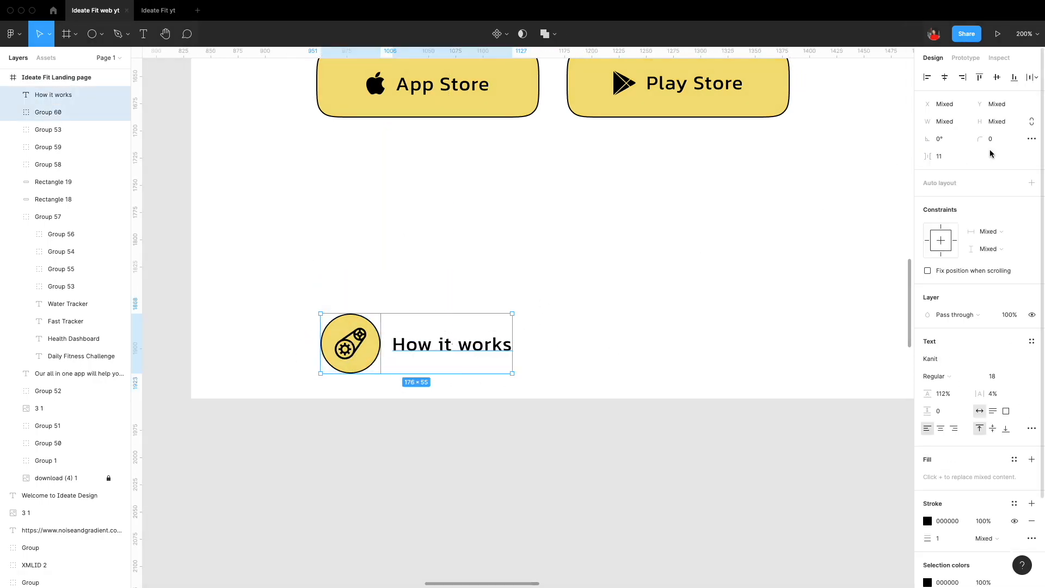
key(super+g)
click(656, 352)
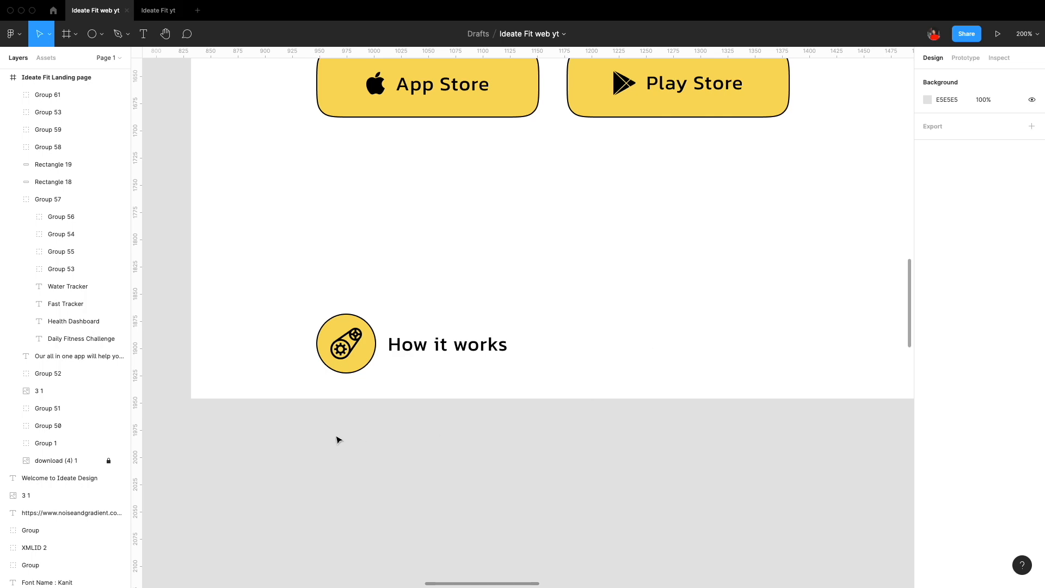
Draw a small grey rectangle as a spacing gauge and leave it below the landing page frame
key(r)
mouse_move(338, 391)
mouse_down()
mouse_move(358, 398)
mouse_move(349, 375)
mouse_up()
click(361, 429)
scroll(646, 462, right, 3)
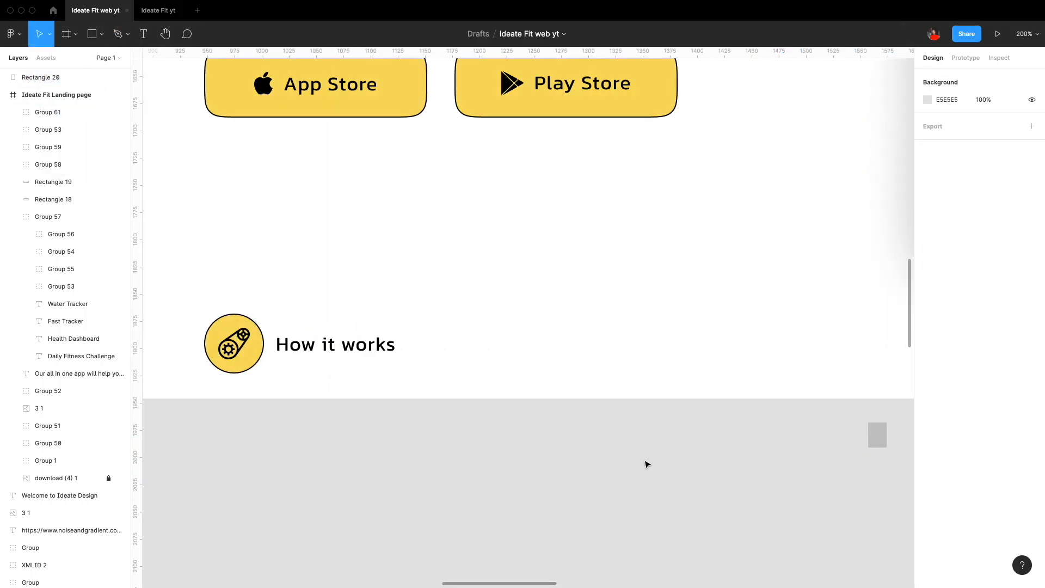
Duplicate the How it works group onto the lower part of the gradient at X 1232, Y 878 and ungroup the copy
ctrl+scroll(436, 435, down, 5)
key(super+g)
drag(435, 435, 634, 345)
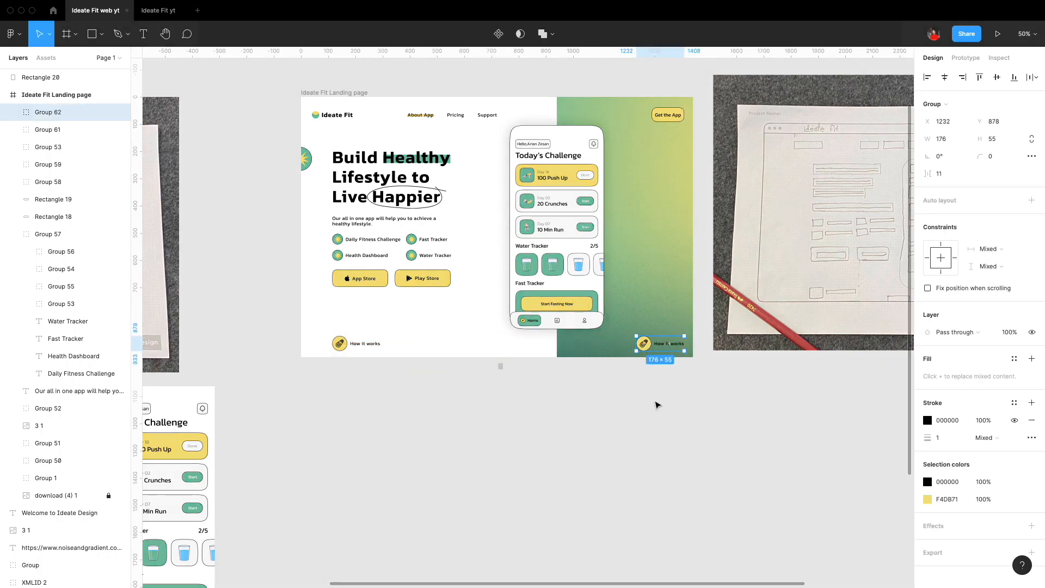
ctrl+scroll(765, 317, up, 5)
double_click(391, 431)
scroll(391, 432, down, 3)
click(456, 336)
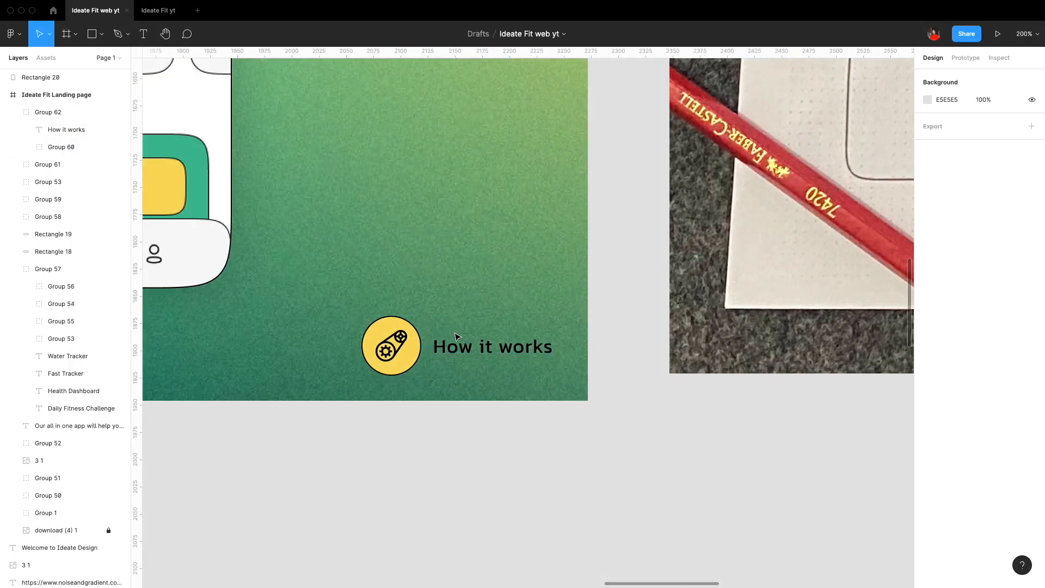
right_click(414, 348)
click(436, 391)
Duplicate the label on the gradient so two lines stack, and make the upper one a smaller "Question ?"
click(486, 355)
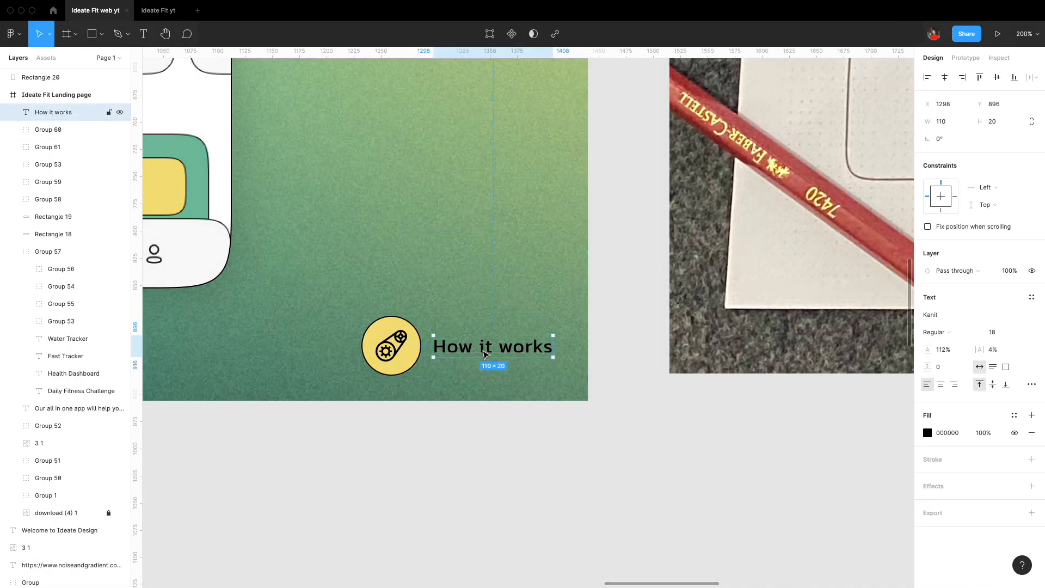
alt+drag(484, 352, 472, 340)
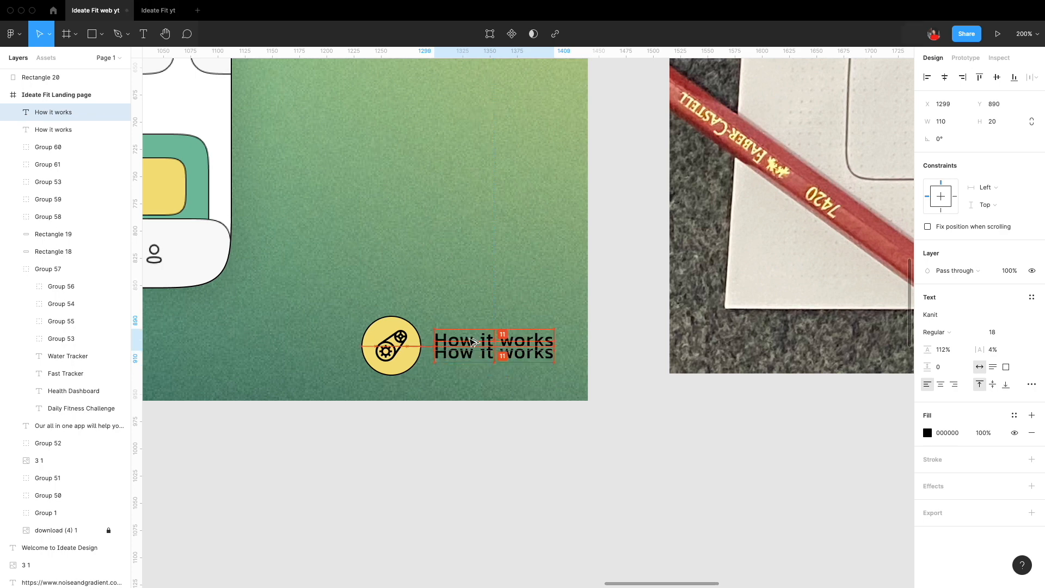
click(1019, 333)
click(1001, 299)
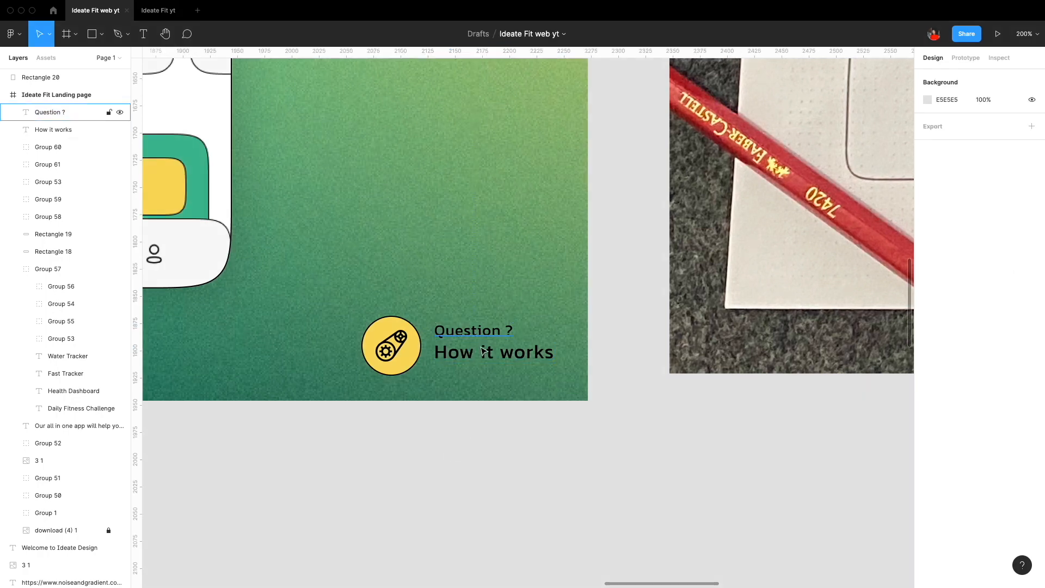
Replace the lower text line on the gradient with "Talk to our experts"
shift+click(54, 129)
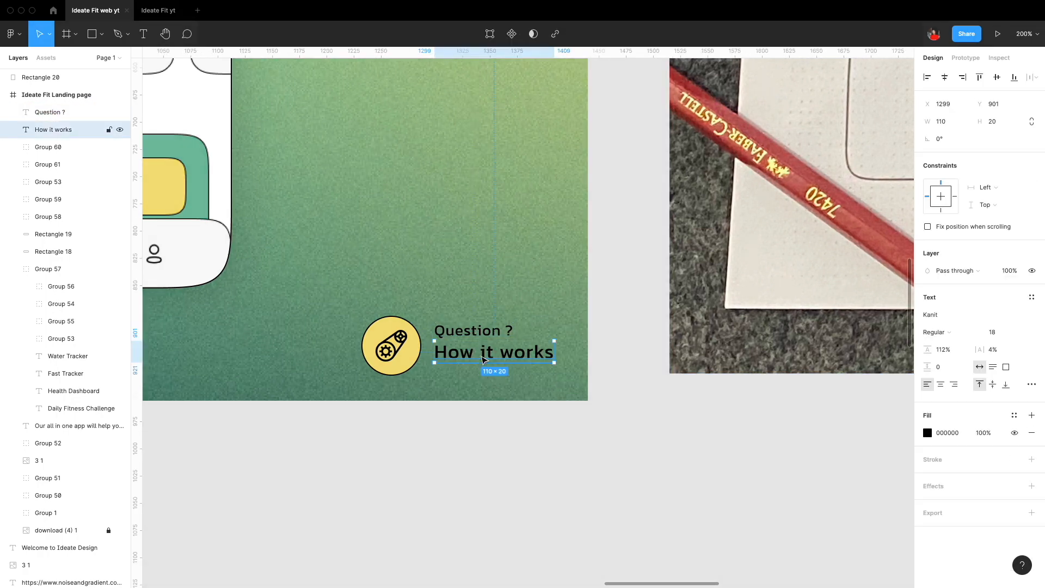
double_click(486, 355)
text(Talk to our experts)
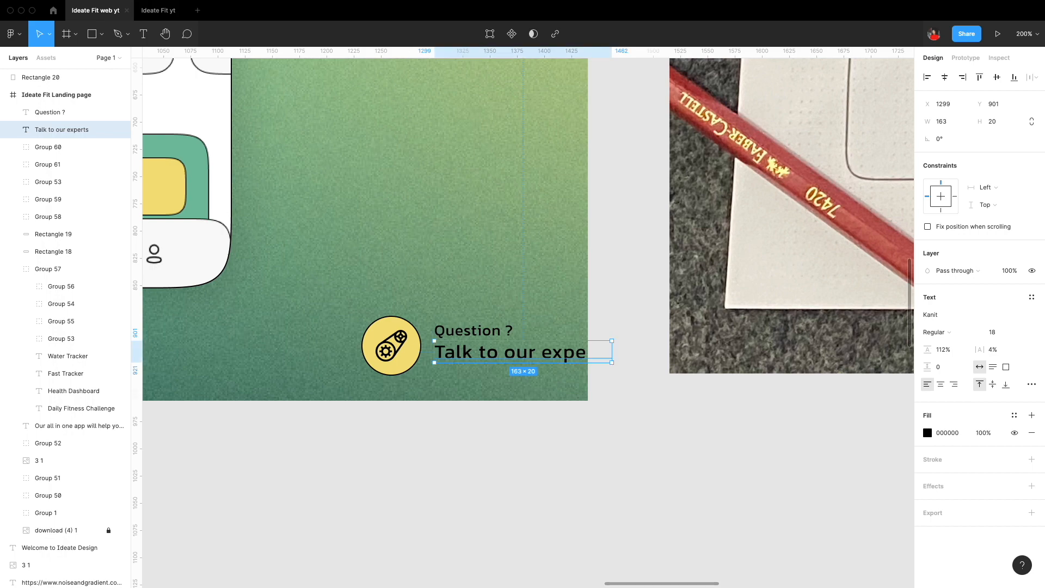
Move the gear icon and both contact text lines inward until they line up with the Get the App button's outer edge
click(574, 434)
drag(574, 433, 351, 311)
scroll(585, 413, down, 5)
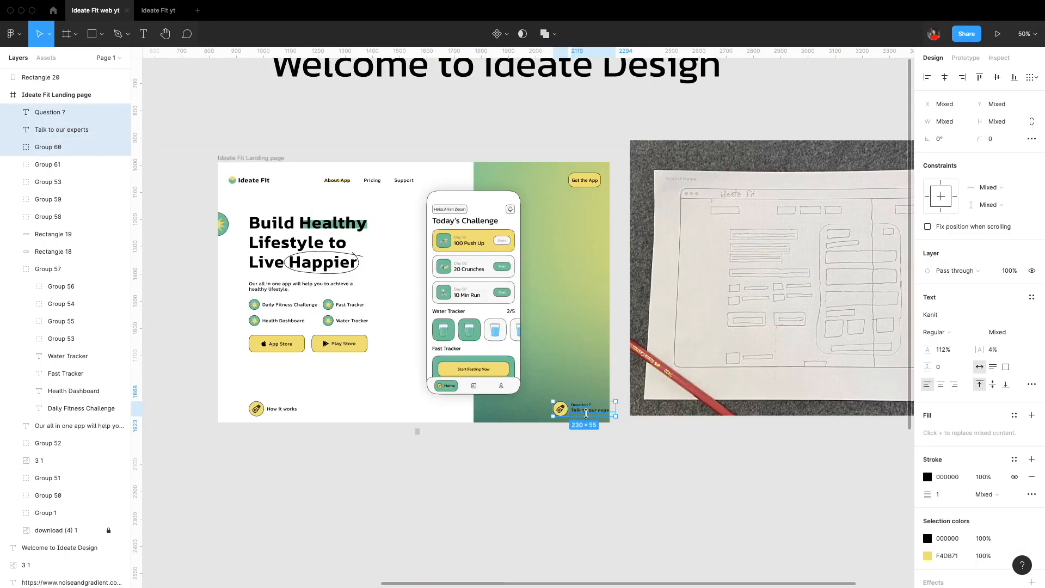
drag(586, 413, 572, 415)
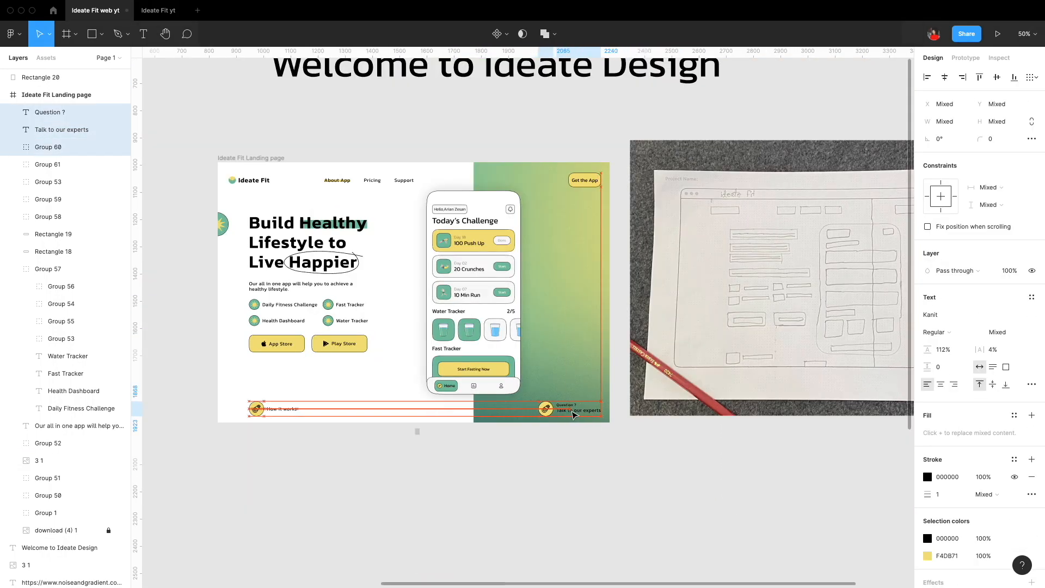
Group the Question ? and Talk to our experts text lines together beside their circle icon
shift+click(546, 408)
scroll(558, 421, up, 5)
key(super+g)
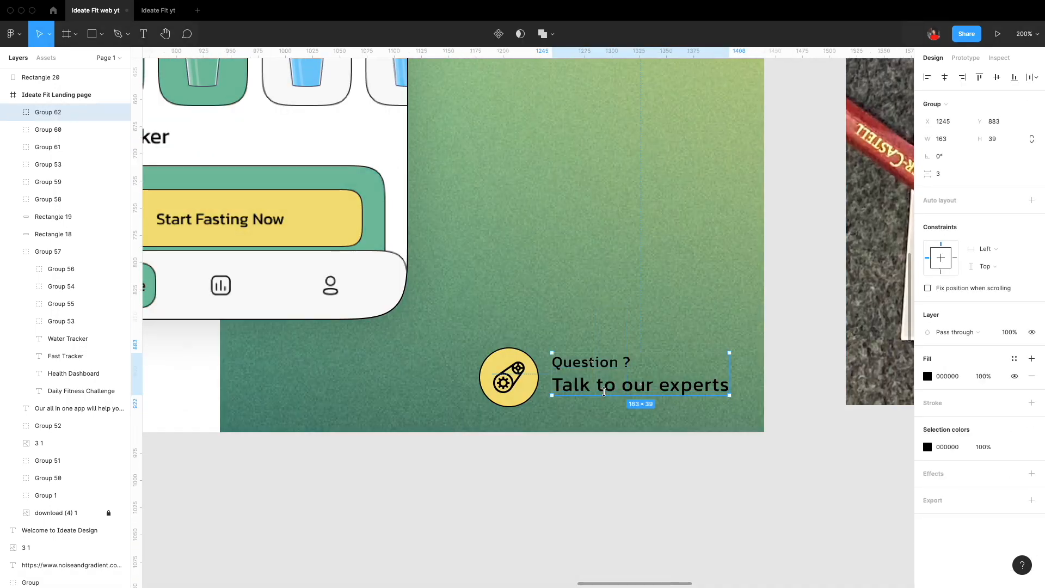
shift+click(508, 377)
click(613, 264)
Set the spacing between the contact icon and its text group to 10, and group them together
scroll(613, 264, down, 5)
drag(539, 364, 543, 329)
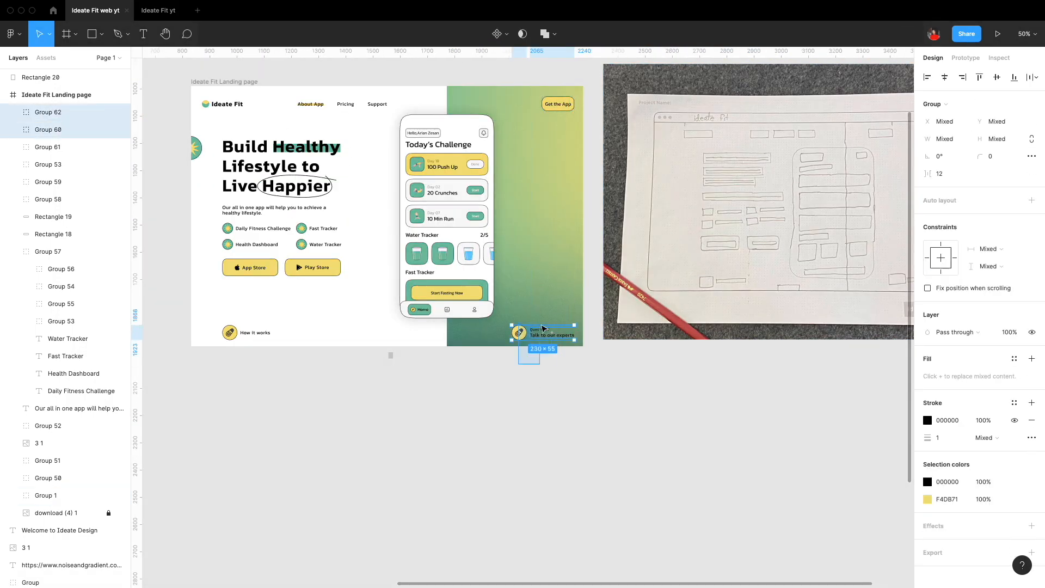
click(939, 174)
text(10)
key(Return)
key(super+g)
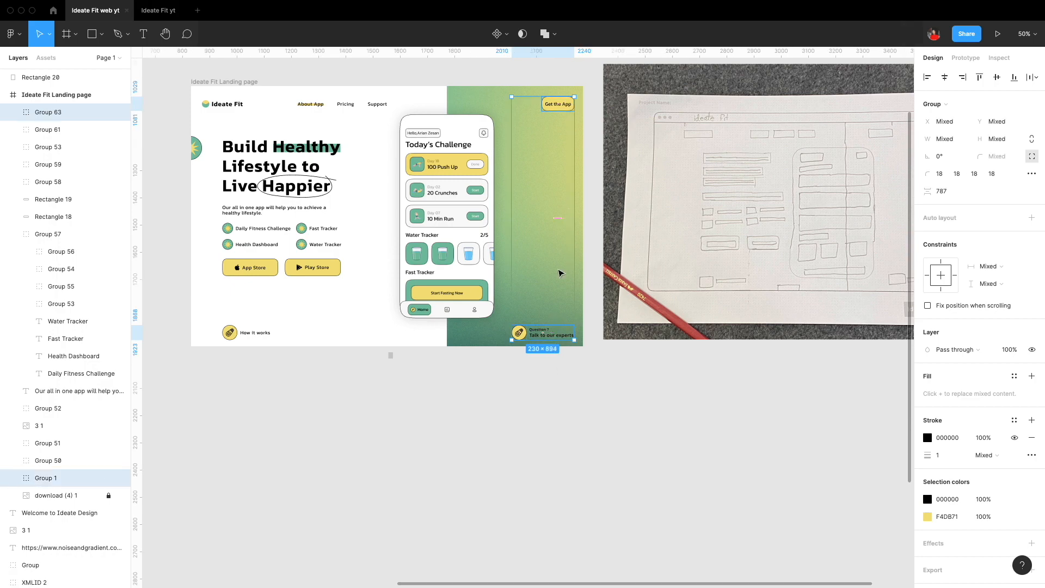
Move the small grey gauge rectangle further down, away from the landing page frame
scroll(513, 403, left, 3)
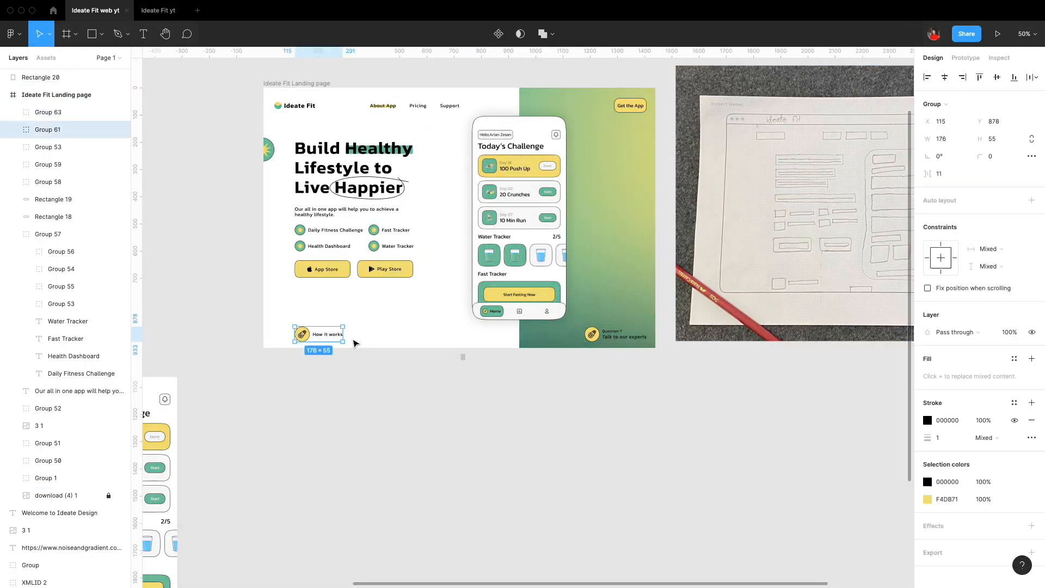
drag(463, 357, 417, 446)
key(Tab)
key(Escape)
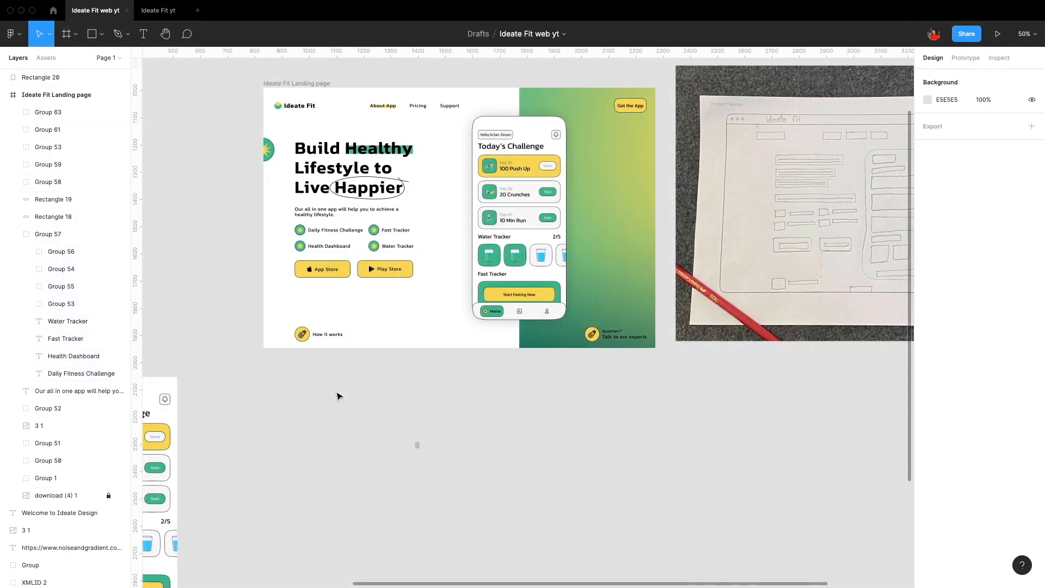
Recolour the Question ? and Talk to our experts text lines white
scroll(591, 393, up, 5)
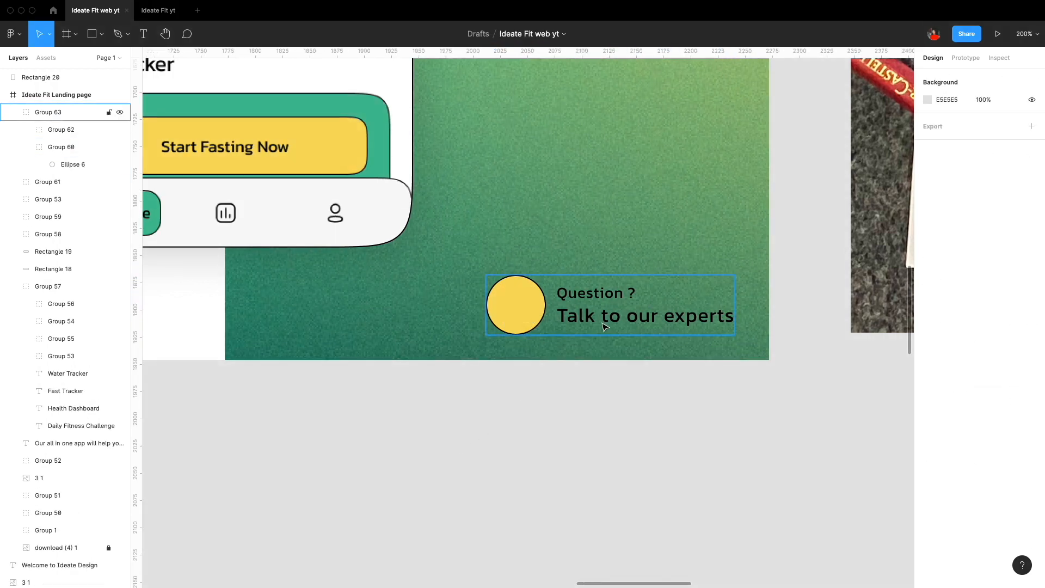
click(604, 326)
click(583, 420)
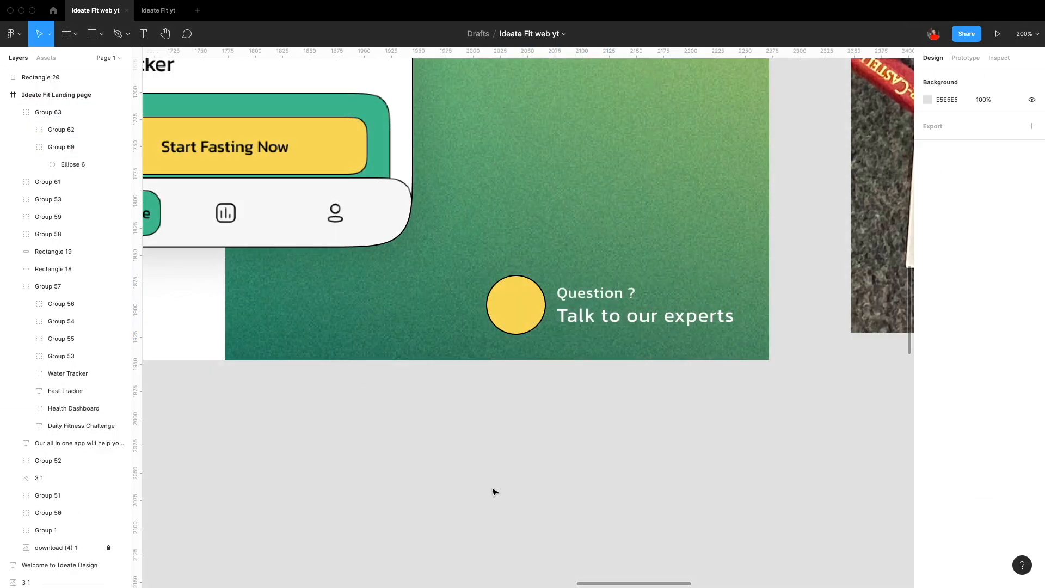
Paste the masked profile photo and place it over the yellow circle beside the contact text
key(ctrl+v)
drag(516, 450, 513, 304)
scroll(513, 305, down, 5)
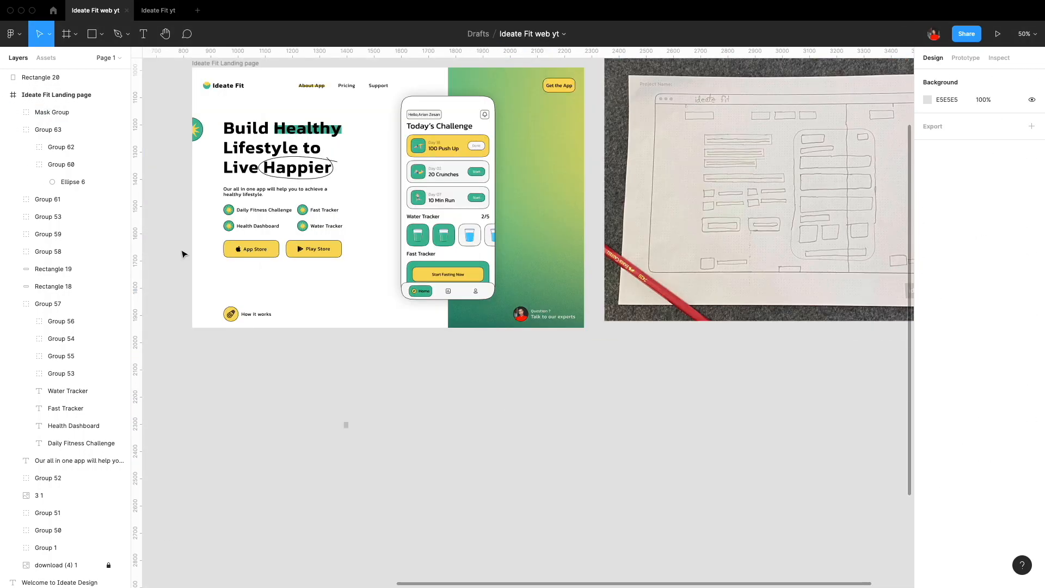
Group the App Store label with its button, and the Play Store label with its button
drag(183, 254, 277, 289)
key(ctrl+g)
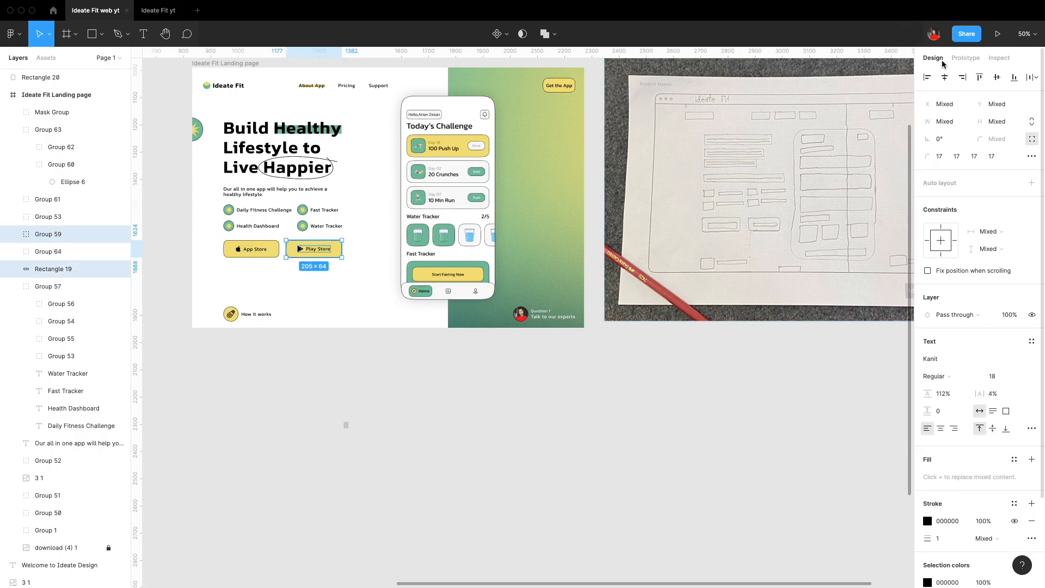
key(ctrl+g)
Adjust the vertical spacing between the feature list and the download buttons below it
scroll(343, 235, up, 5)
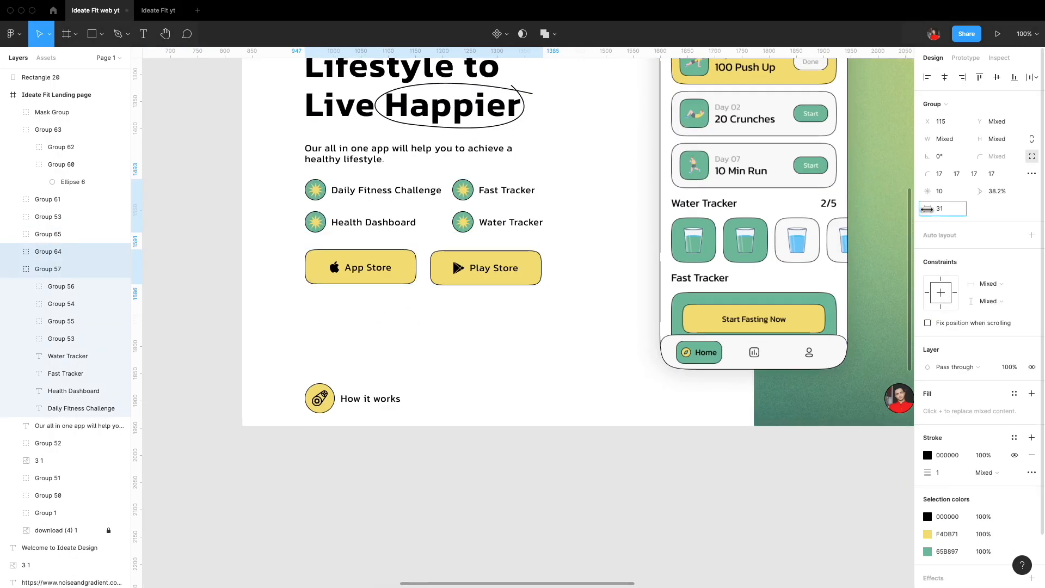
scroll(544, 327, up, 3)
click(413, 237)
click(414, 288)
click(772, 299)
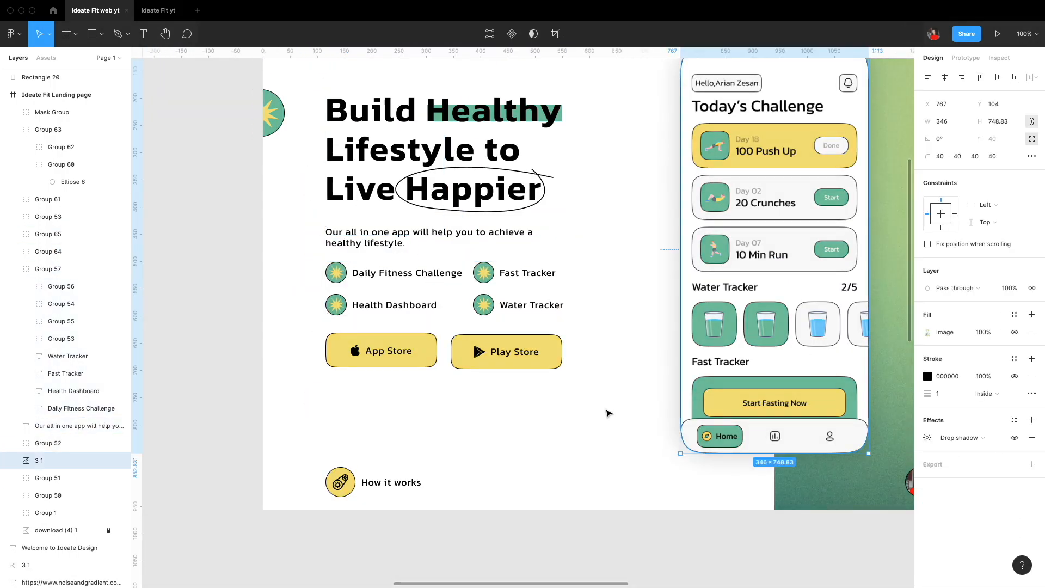
click(389, 350)
shift+click(394, 304)
click(937, 209)
text(25)
Align the App Store and Play Store buttons on their vertical centres
click(466, 363)
shift+click(402, 353)
click(996, 77)
Show the column layout grid on the Ideate Fit Landing page frame
drag(610, 255, 611, 359)
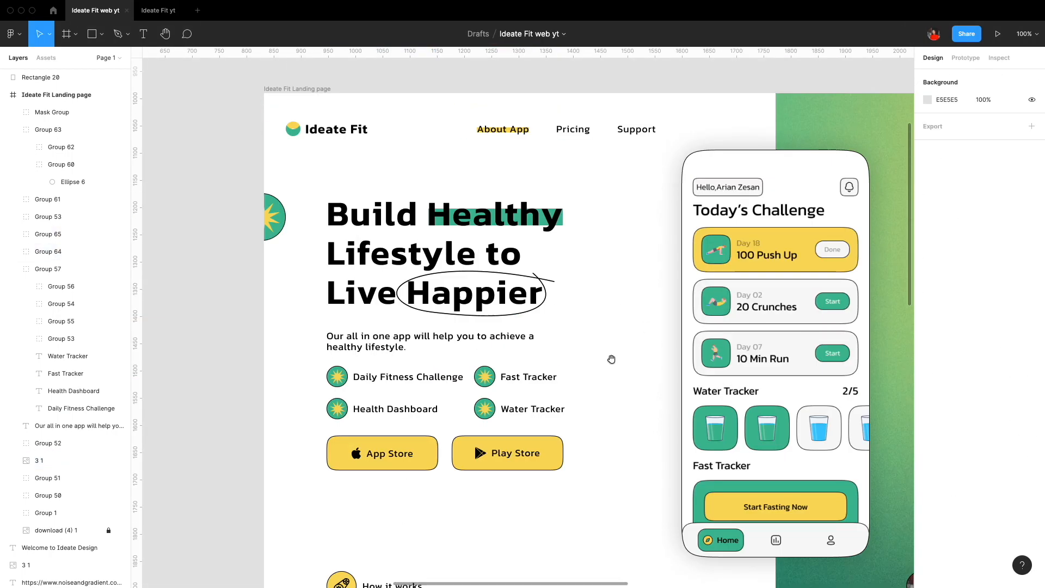
scroll(540, 265, down, 5)
scroll(544, 435, up, 2)
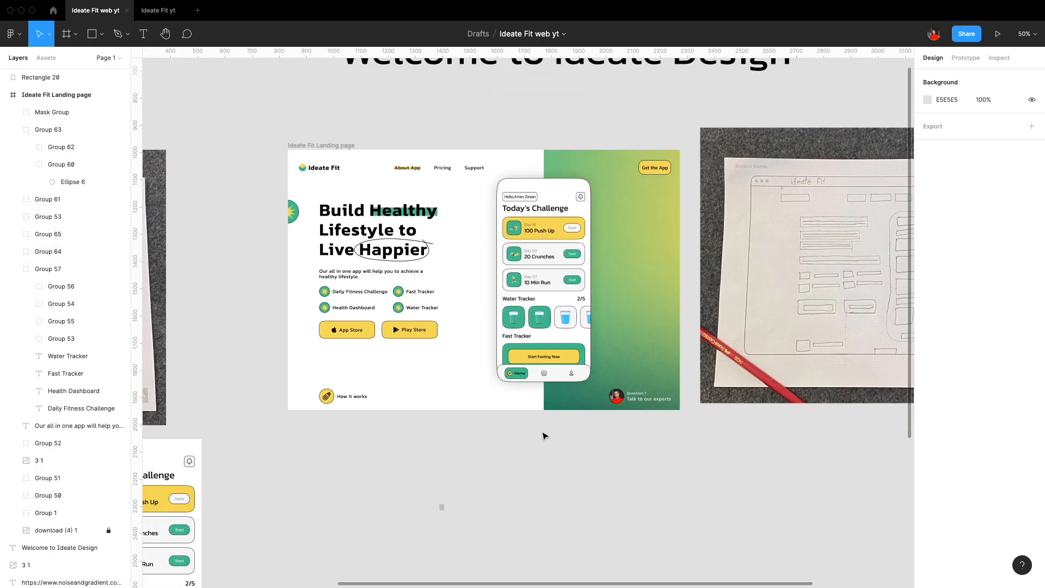
drag(533, 478, 674, 398)
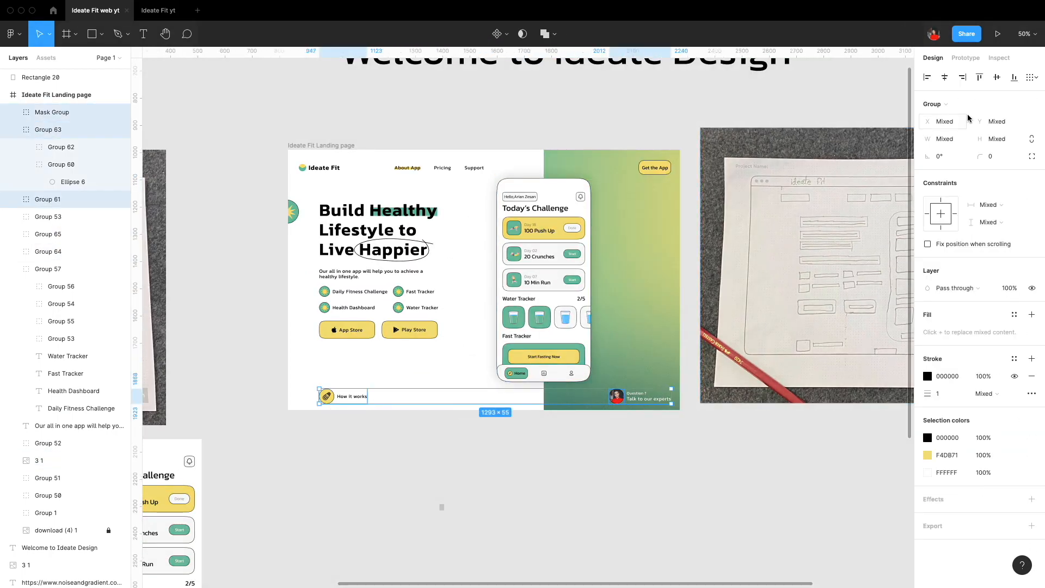
click(316, 146)
key(ctrl+shift+4)
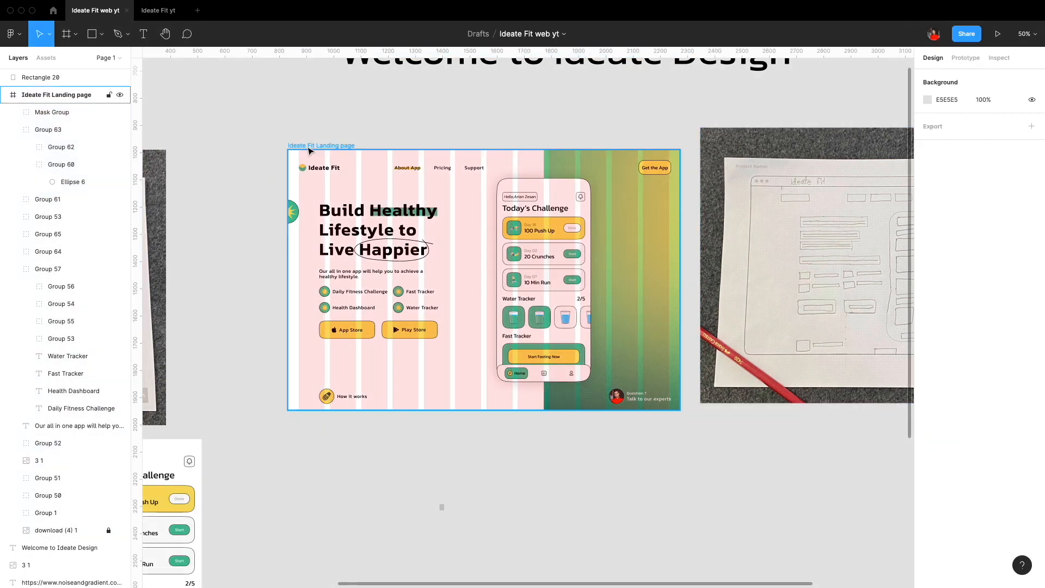
Align the profile photo and contact text on their vertical centres below the Get the App button, and group them together
click(629, 431)
scroll(544, 436, up, 5)
click(663, 291)
scroll(695, 425, down, 4)
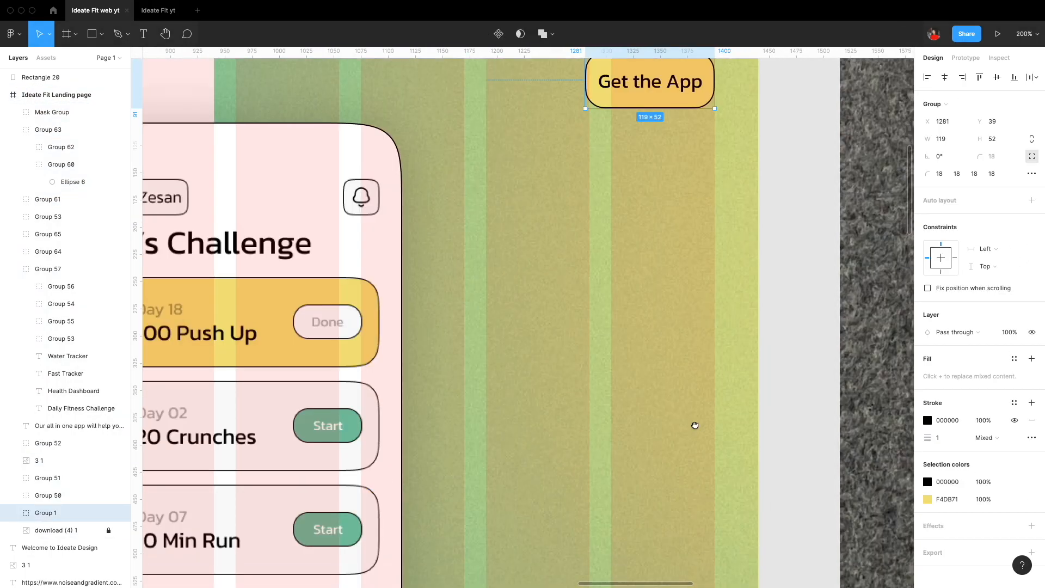
click(676, 343)
key(super+z)
drag(675, 343, 684, 313)
shift+click(515, 348)
click(996, 77)
key(super+g)
click(624, 455)
Select the How it works and contact groups together to compare their alignment in the page footer
key(super+minus)
click(384, 329)
shift+click(904, 331)
key(super+minus)
click(579, 464)
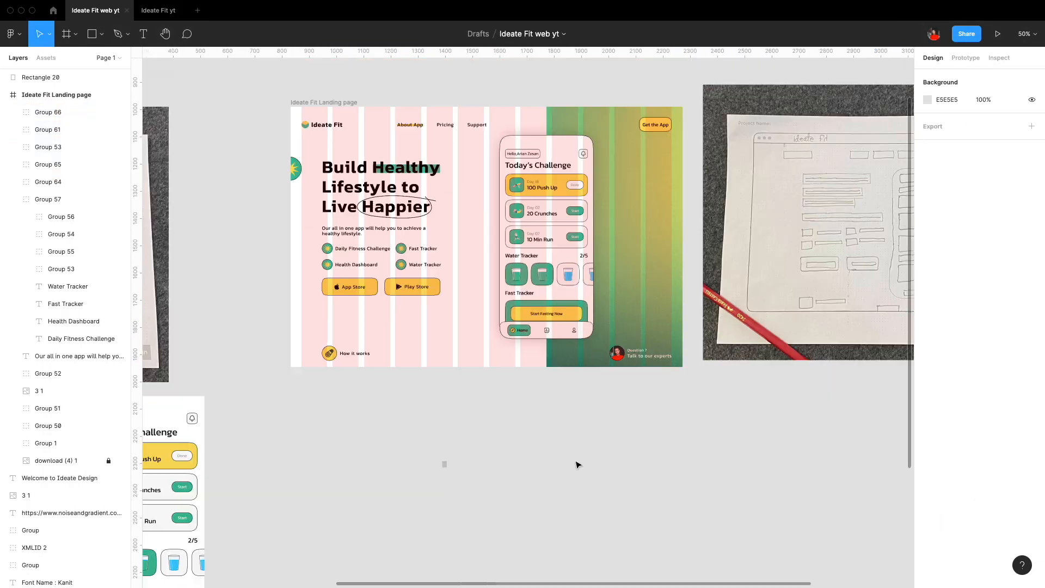
Draw a small grey rectangle about 21 × 26 near the middle of the landing page's lower edge
key(super+plus)
drag(532, 410, 512, 460)
scroll(458, 375, left, 4)
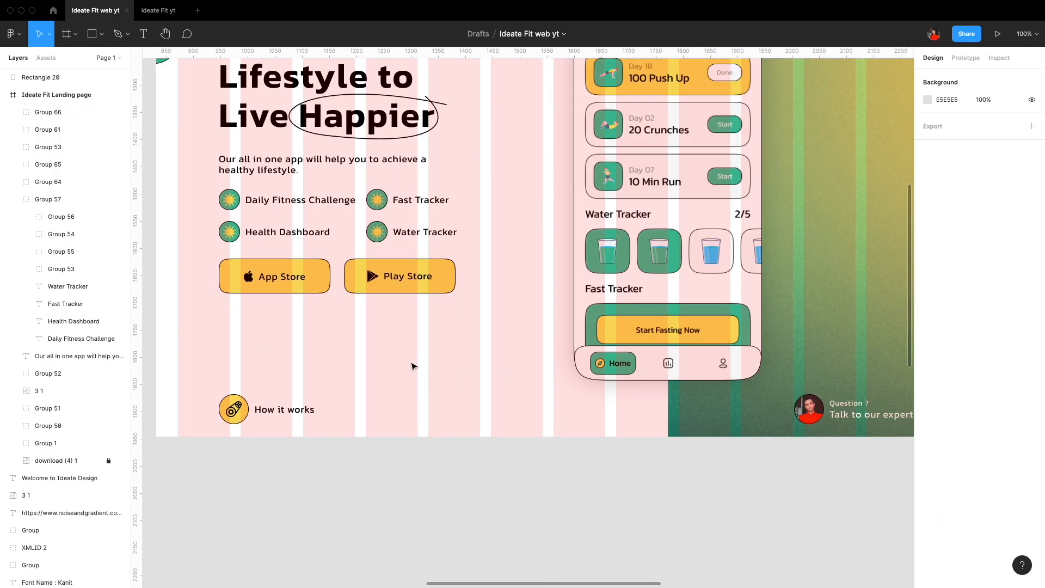
click(101, 34)
click(106, 56)
drag(510, 417, 521, 432)
click(505, 453)
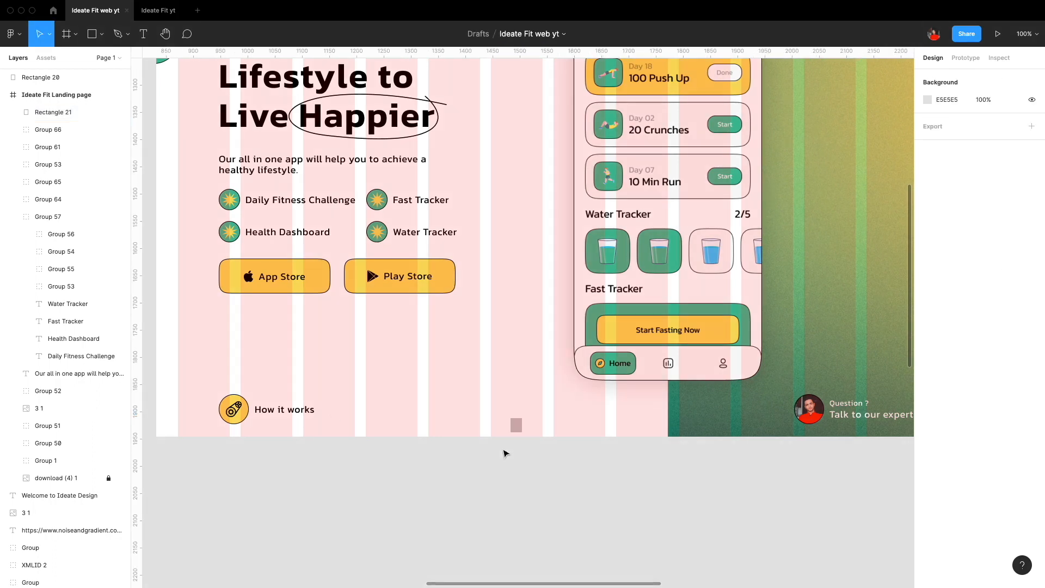
Add the text Scroll Down beside the small grey rectangle and line the two up
click(536, 425)
text(Scroll Down)
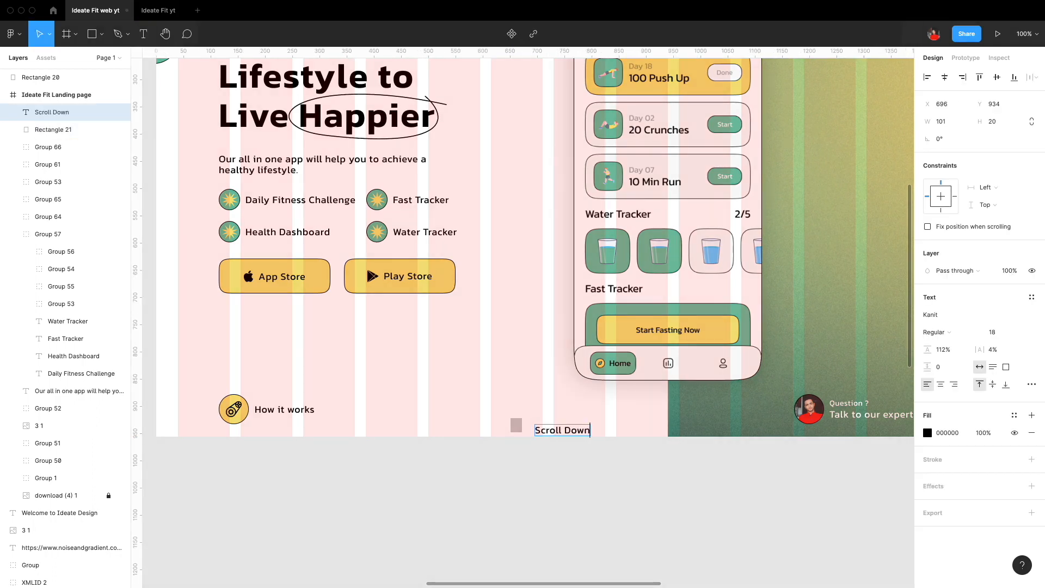
drag(556, 429, 553, 428)
Round the small rectangle's corners to 19 with corner smoothing, and replace its fill with a black inside stroke of 2
click(515, 425)
click(1032, 138)
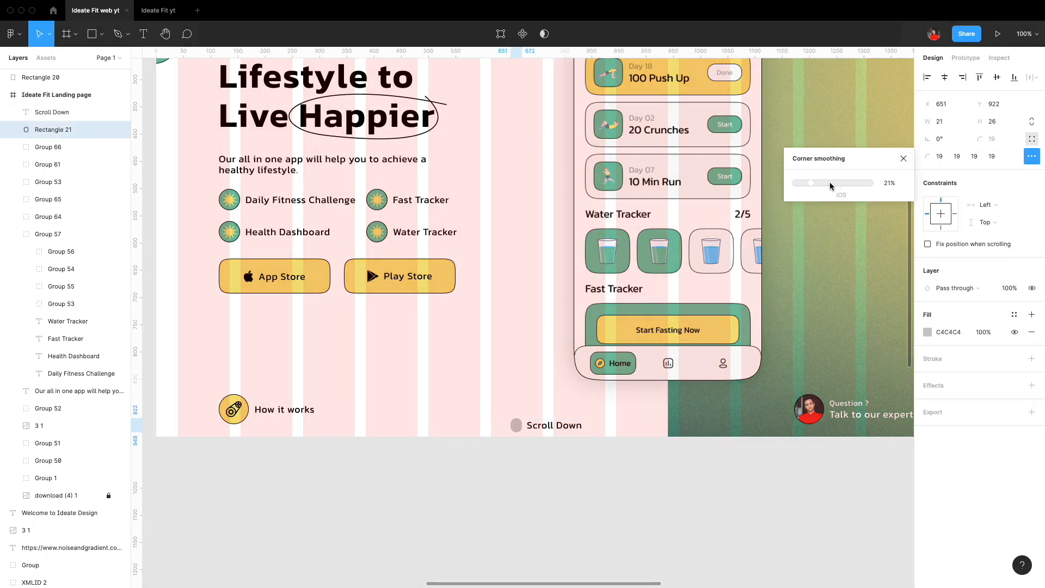
click(492, 497)
scroll(492, 497, down, 2)
click(516, 383)
click(518, 396)
click(519, 384)
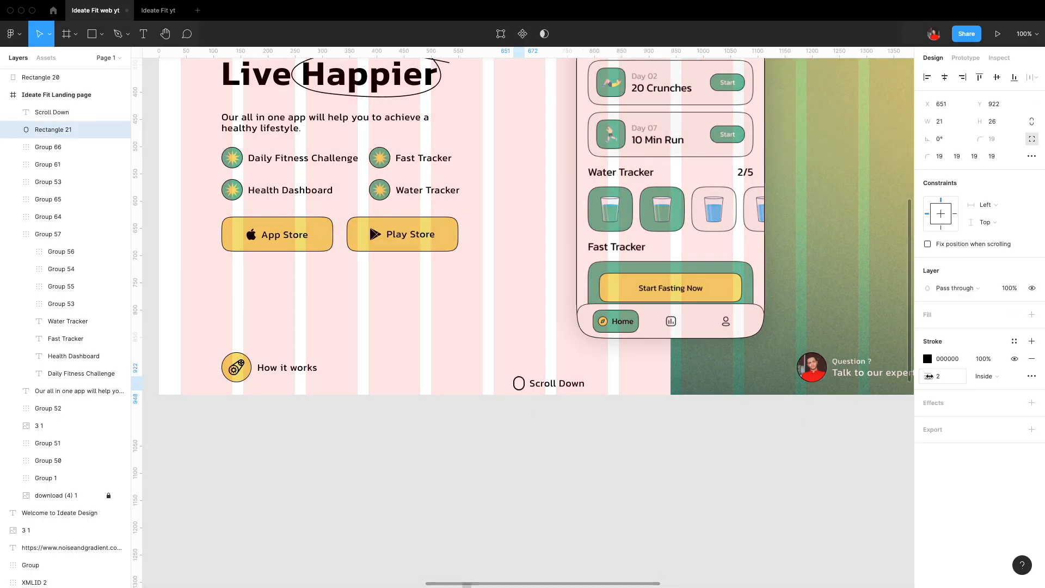
click(499, 481)
Draw a vertical line about 13 long inside the rounded outline, from its upper edge to its centre
scroll(498, 480, up, 5)
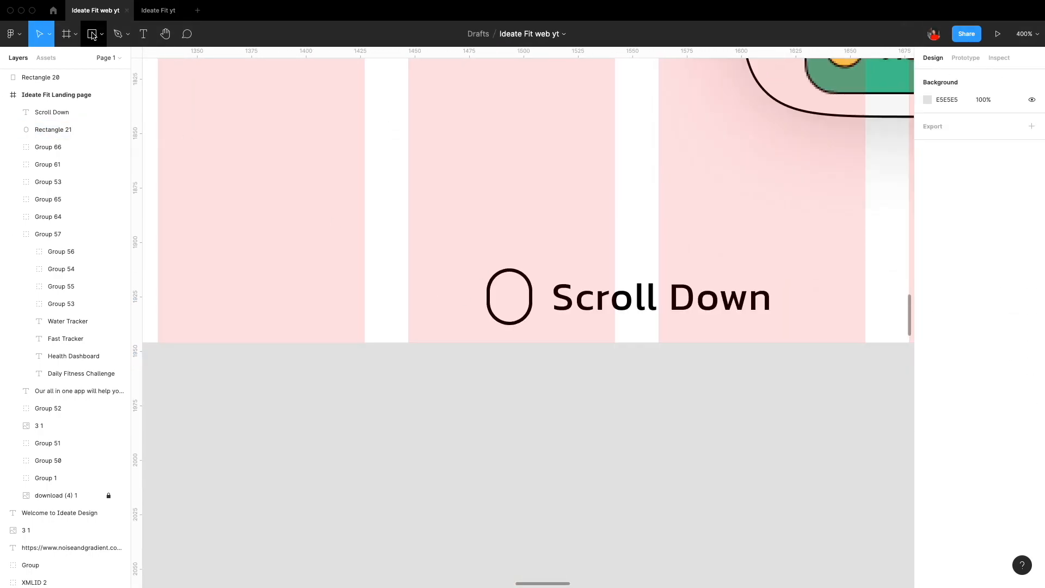
click(511, 270)
click(511, 299)
click(477, 261)
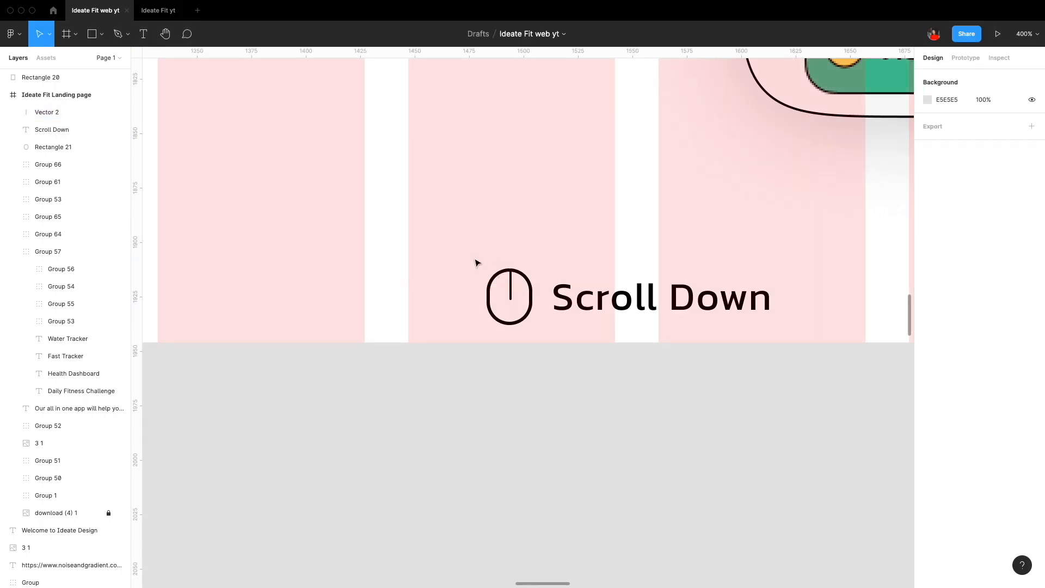
Give the short vertical line a Line arrow end so it points downward
click(488, 289)
click(511, 295)
click(941, 359)
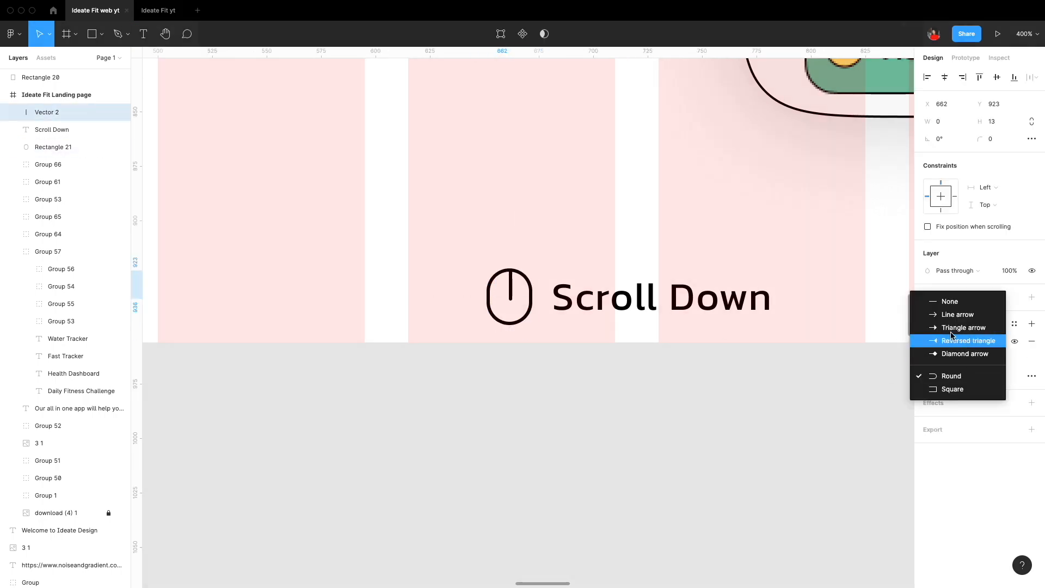
click(957, 317)
Resize the rounded outline to 20 × 25 with a 1.5 stroke, and group it with the down arrow
click(53, 147)
shift+click(47, 113)
click(487, 321)
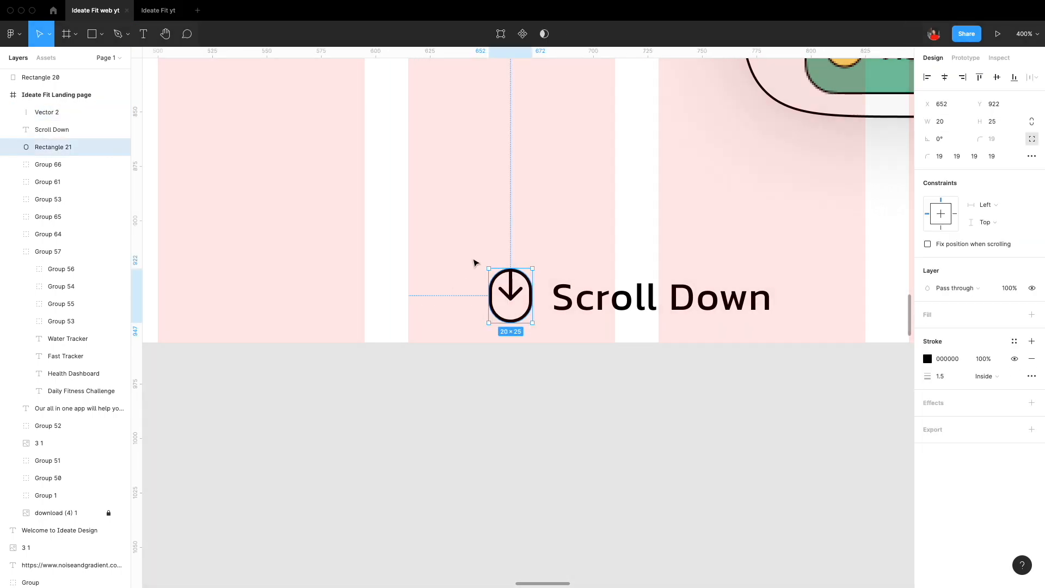
shift+click(511, 297)
key(ctrl+g)
drag(449, 227, 480, 252)
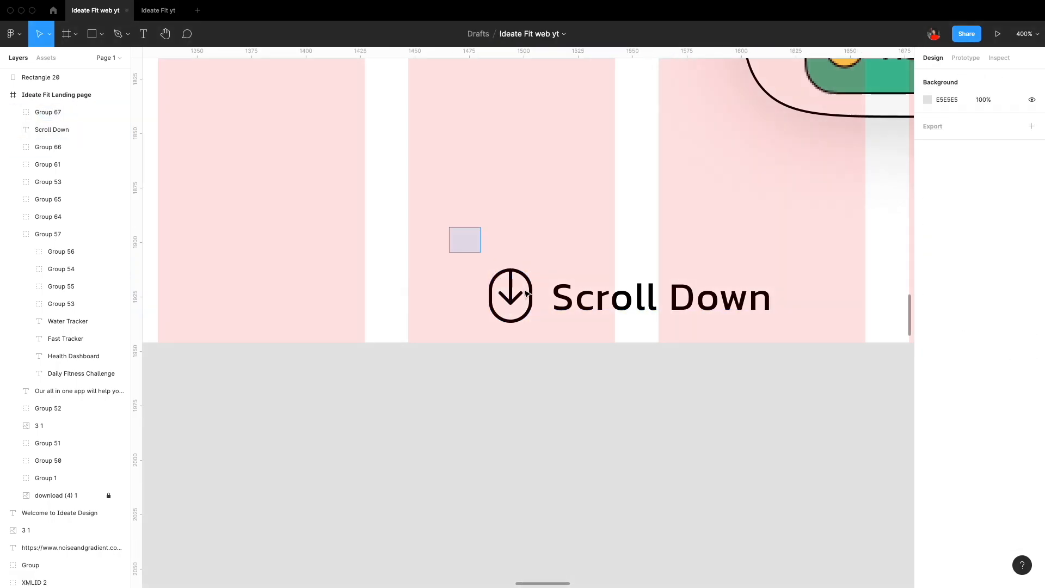
Set the Scroll Down text's font weight to Light
click(65, 130)
click(938, 333)
click(943, 317)
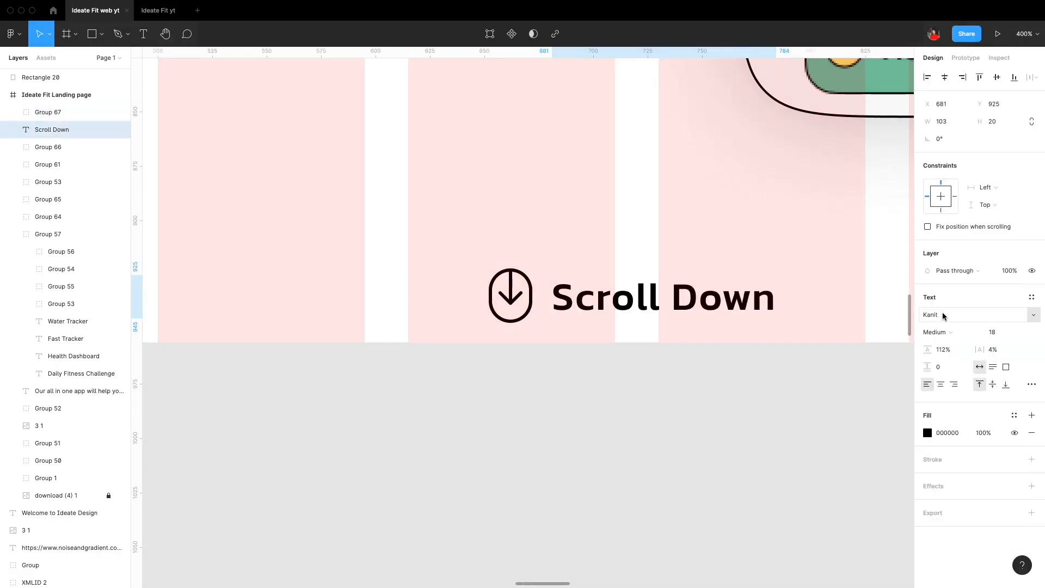
click(937, 332)
click(938, 306)
click(521, 353)
Shorten the rounded outline around the down arrow to a height of about 23
drag(449, 240, 789, 332)
click(431, 272)
double_click(511, 321)
drag(510, 323, 510, 318)
Align the arrow icon with the Scroll Down text and group them together
drag(451, 240, 789, 332)
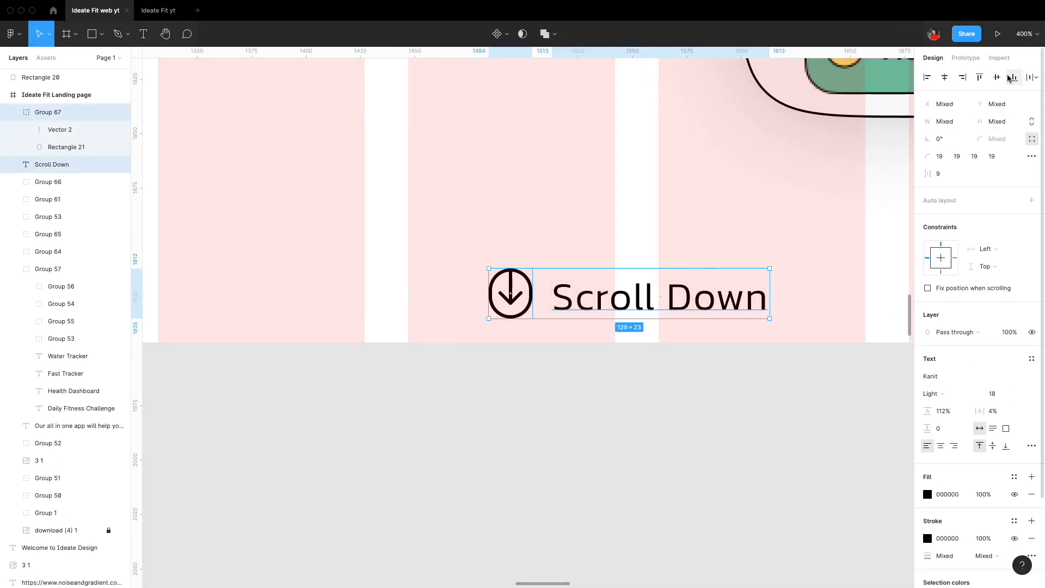
click(1008, 78)
key(ctrl+g)
click(511, 348)
Recolour the Scroll Down arrow icon's stroke to green 65B897
scroll(511, 346, down, 10)
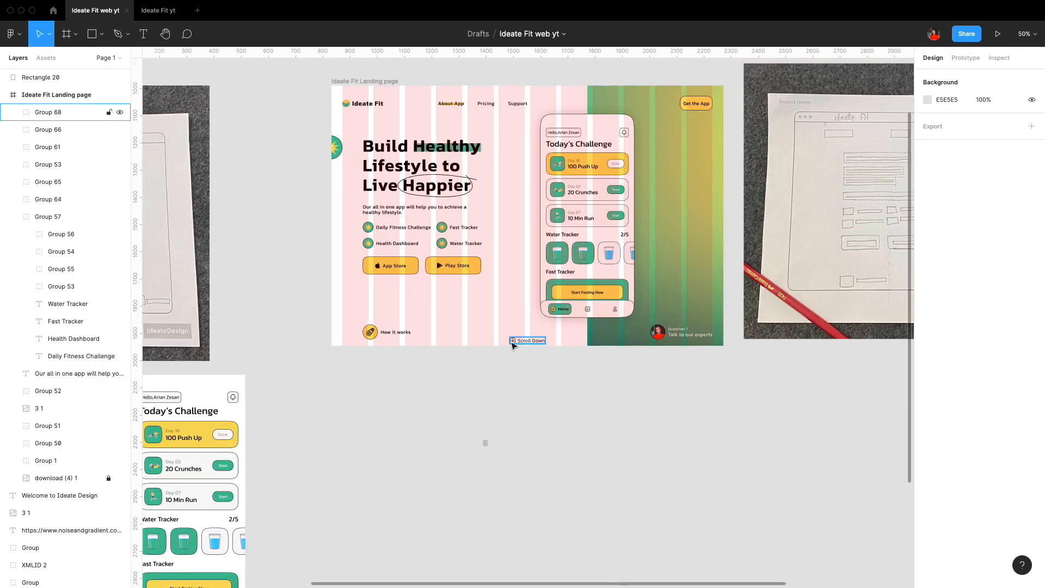
click(511, 343)
click(926, 390)
key(Escape)
key(Escape)
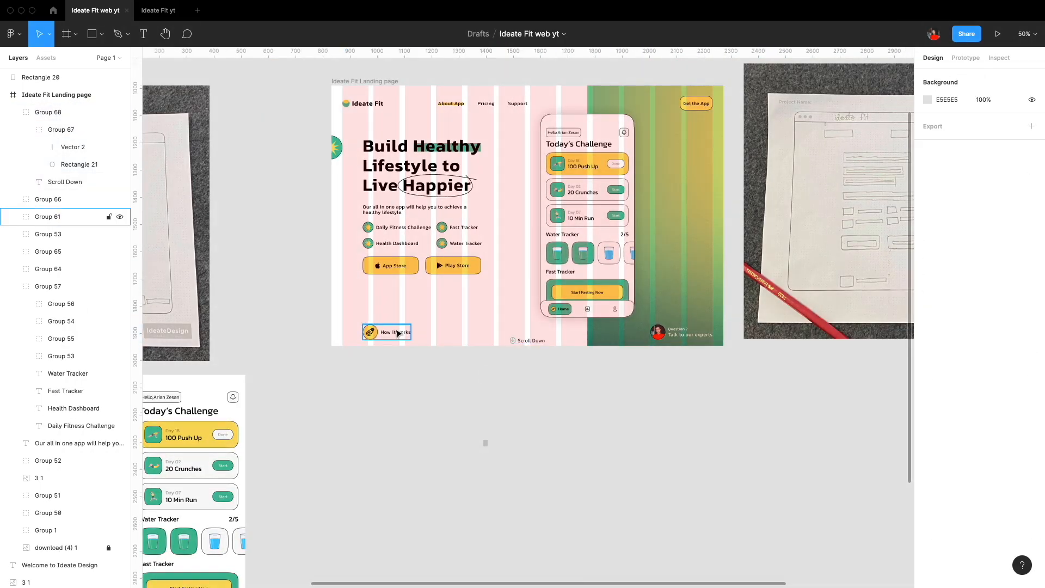
Adjust the Scroll Down group's height above the page's lower edge, using the small grey rectangle as a spacing gauge
drag(485, 443, 471, 388)
scroll(483, 298, up, 5)
scroll(471, 387, right, 3)
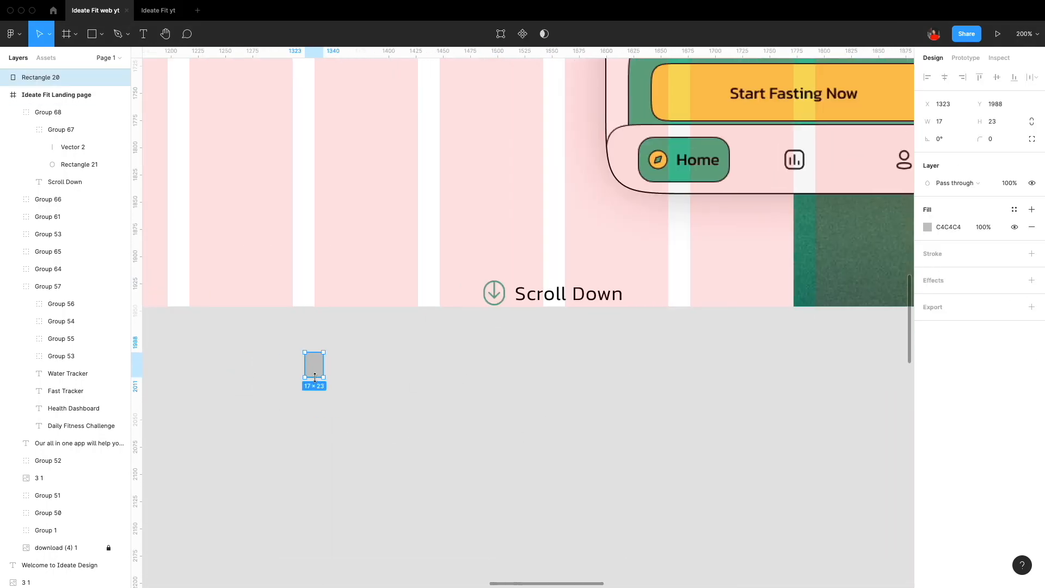
scroll(314, 377, right, 5)
key(ctrl+z)
scroll(362, 346, left, 3)
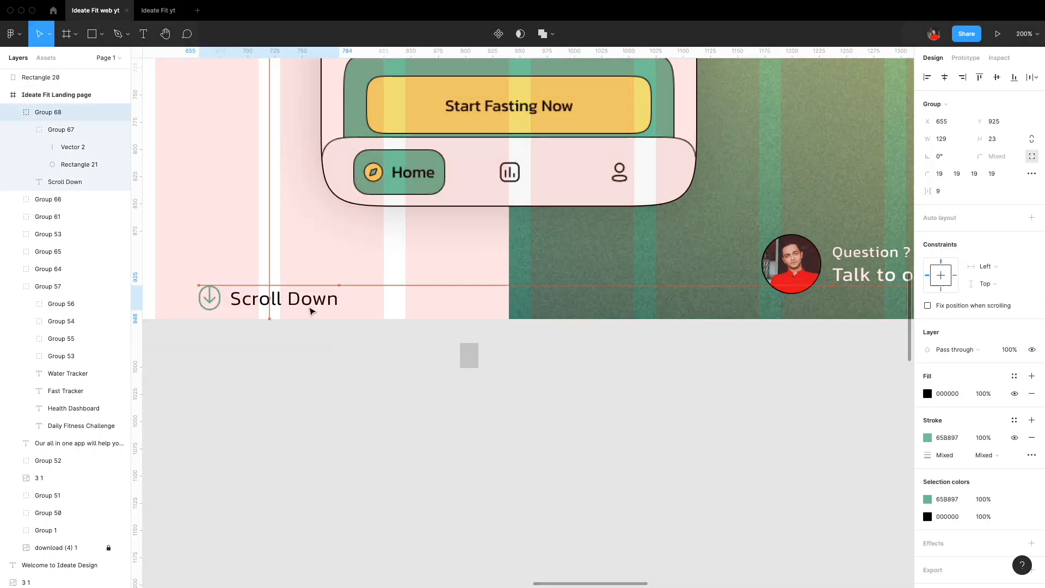
click(307, 366)
Hide the layout grid of the Ideate Fit Landing page frame
scroll(573, 439, down, 10)
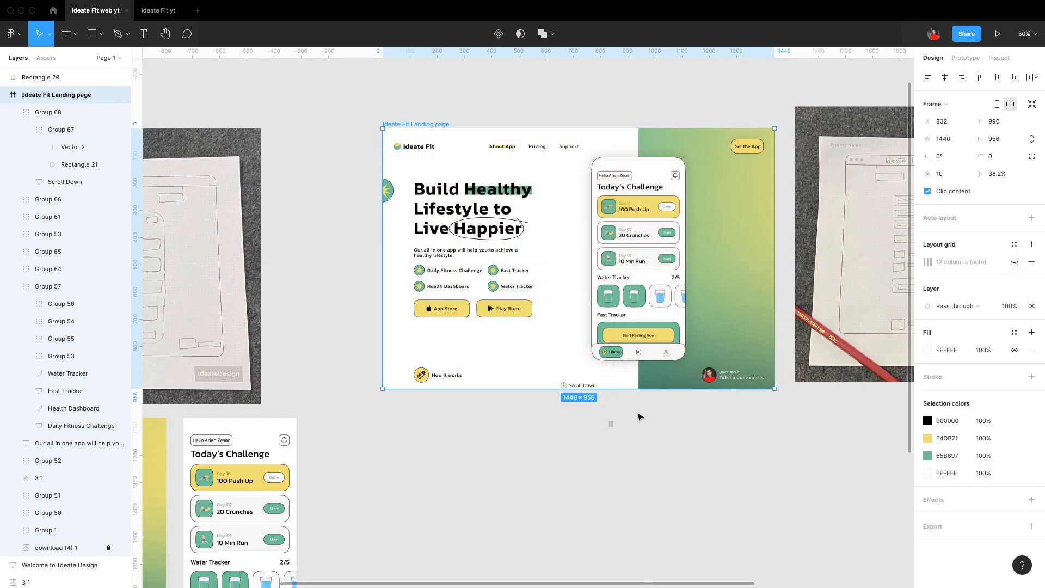
click(640, 417)
scroll(640, 417, up, 3)
scroll(441, 405, down, 3)
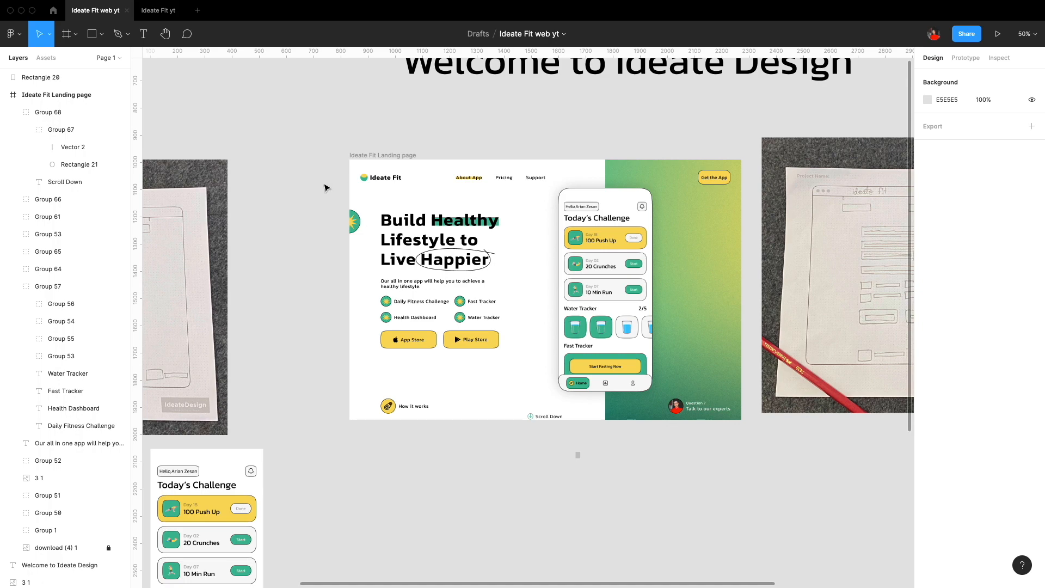
Move the headline, intro text, feature list and download buttons to 96 from the page edge, using the grey rectangle as a gauge
drag(331, 193, 374, 187)
drag(621, 451, 398, 257)
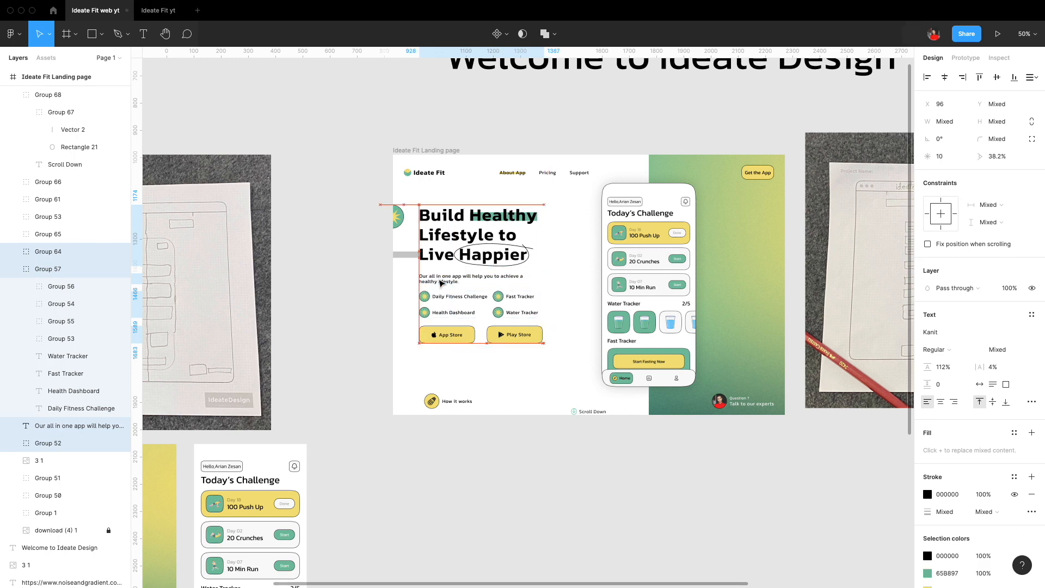
drag(406, 255, 360, 267)
click(494, 340)
click(500, 370)
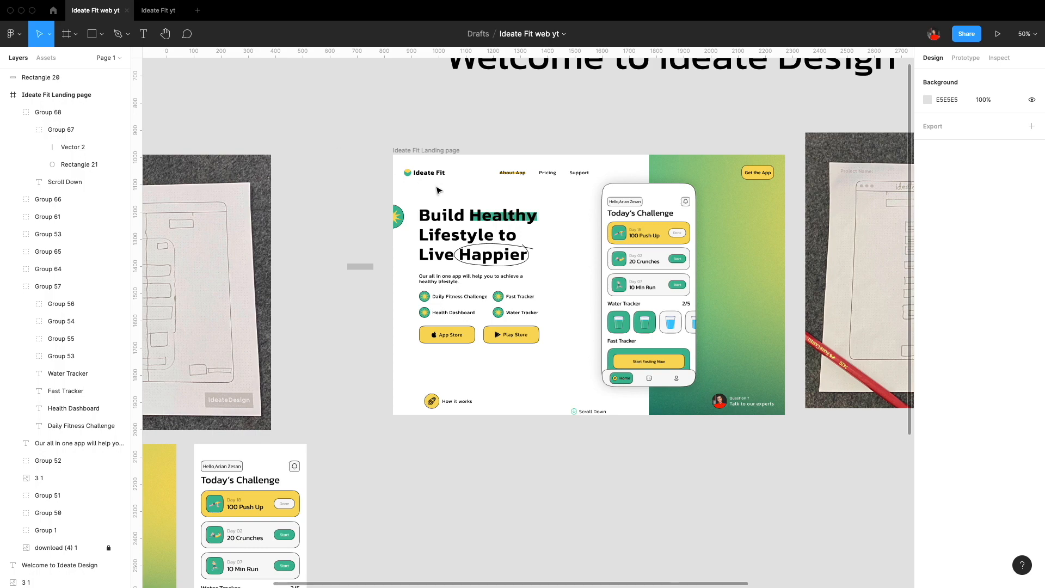
drag(439, 191, 893, 179)
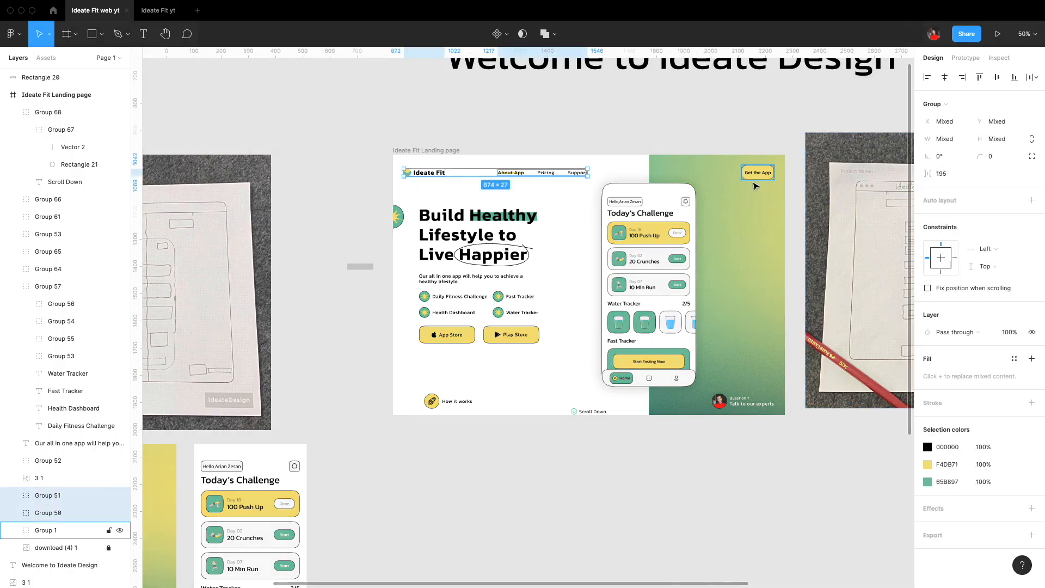
click(709, 134)
Duplicate the Get the App label to the space beside its button in the header, and change the copy's text to Sign Up
drag(718, 129, 611, 182)
key(shift+0)
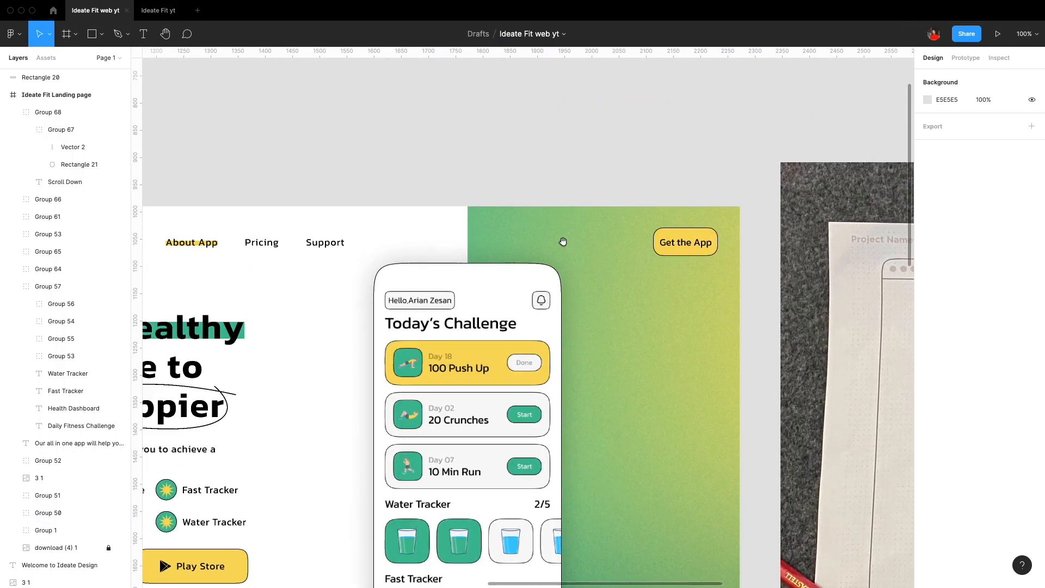
ctrl+click(684, 242)
drag(687, 245, 626, 245)
double_click(616, 241)
key(Escape)
click(629, 270)
scroll(631, 273, left, 1)
click(669, 231)
scroll(672, 234, down, 5)
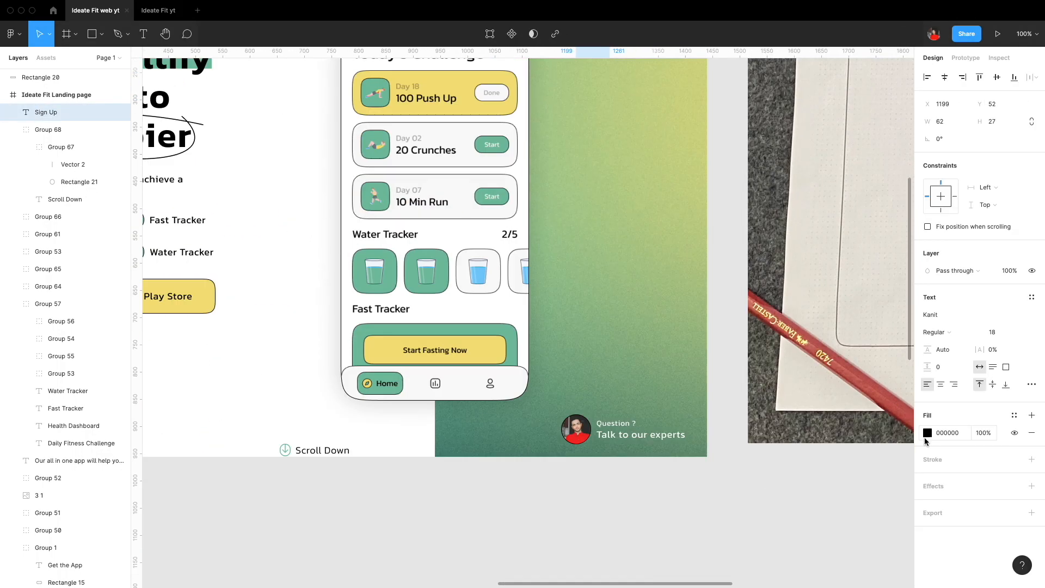
Delete the Sign Up label beside the Get the App button in the landing page header
scroll(604, 318, up, 5)
scroll(604, 318, left, 3)
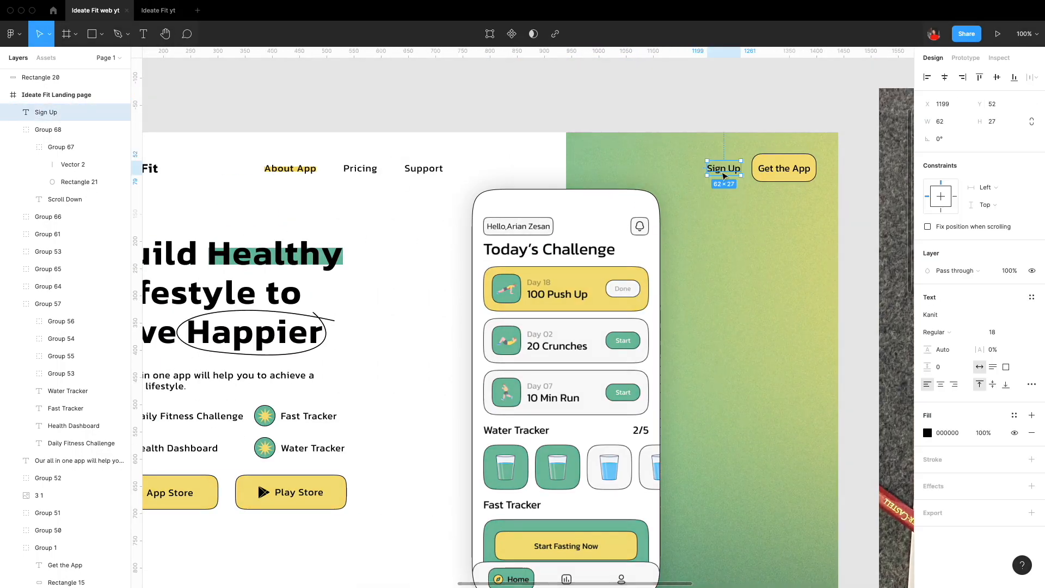
key(Escape)
scroll(724, 174, down, 5)
click(288, 119)
click(315, 109)
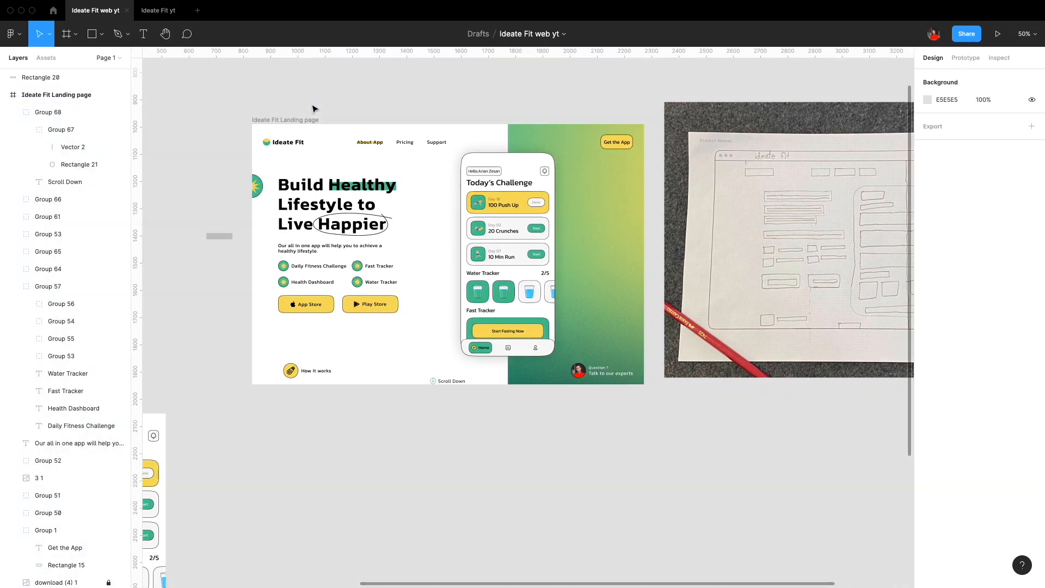
Group the green circled arrow icon with the Scroll Down text near the page's lower edge
click(438, 380)
double_click(449, 381)
click(467, 478)
scroll(433, 384, up, 10)
click(430, 326)
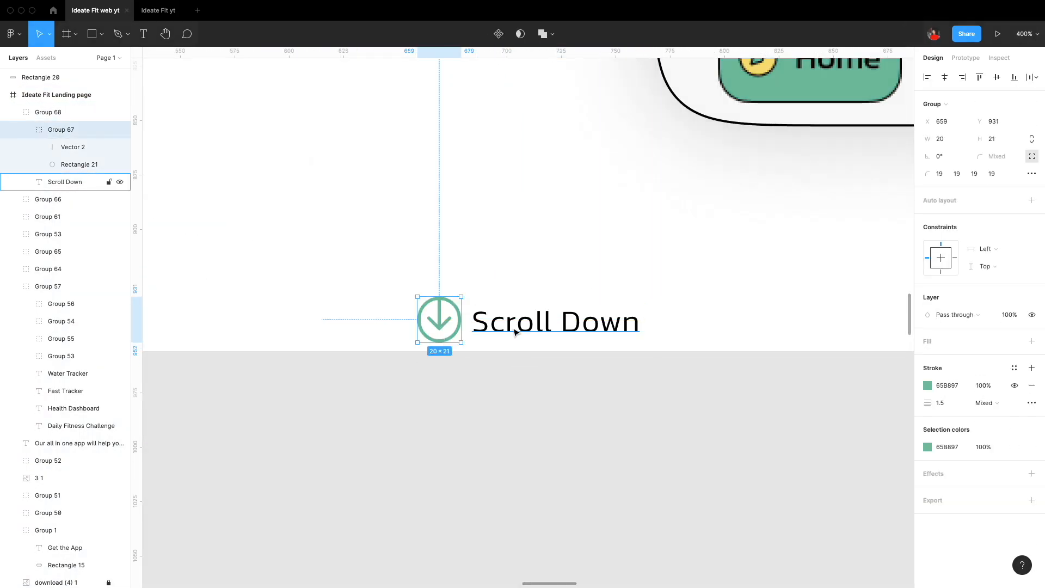
shift+click(64, 181)
key(ctrl+g)
key(shift+0)
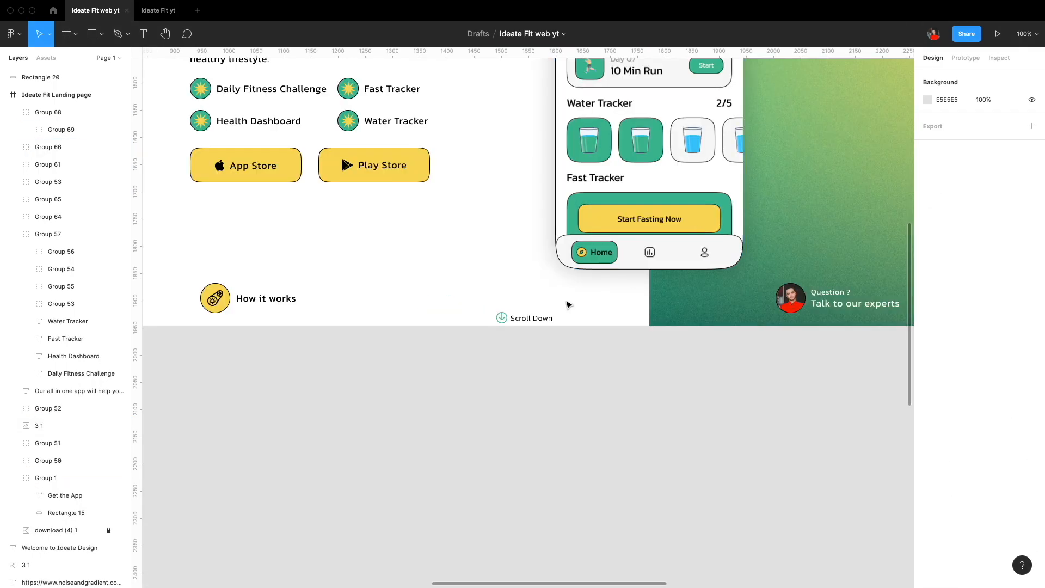
Try a stroke width of 3 on the circled arrow icon beside the Scroll Down text
double_click(503, 319)
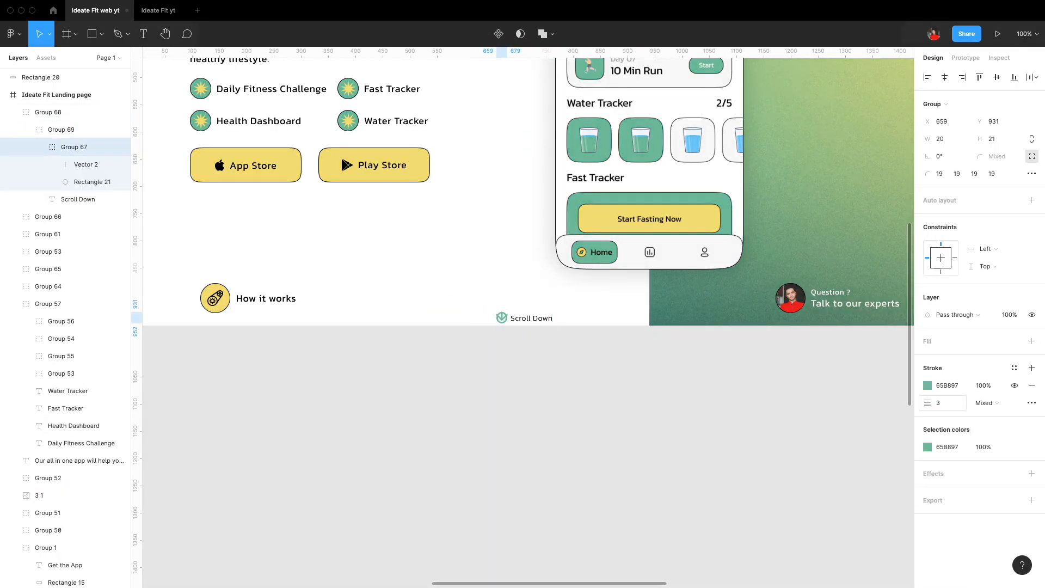
key(Escape)
key(Escape)
click(537, 378)
drag(441, 263, 430, 278)
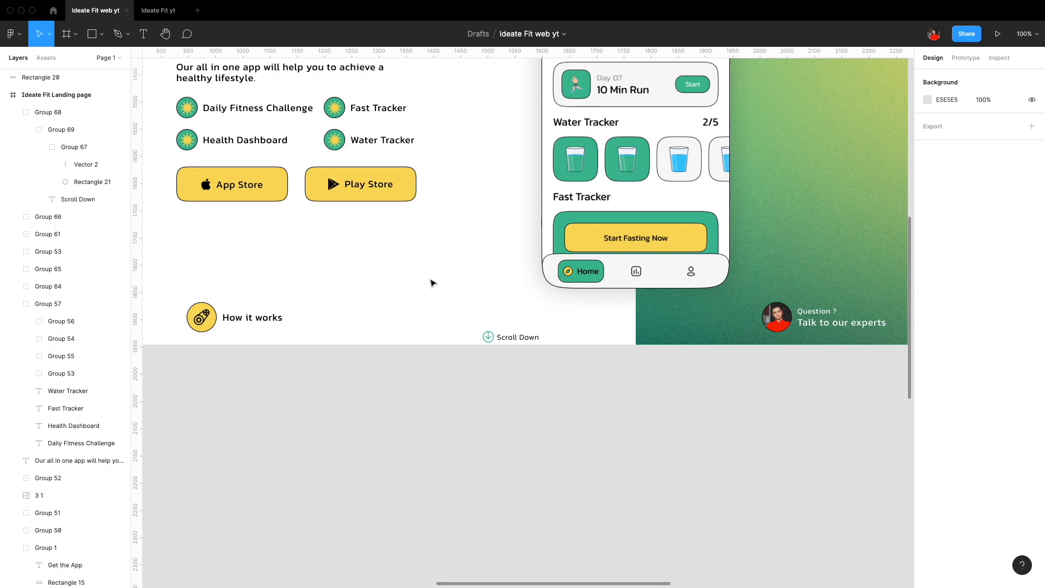
Launch the presentation view of the Ideate Fit Landing page design
key(shift+1)
click(326, 137)
click(997, 34)
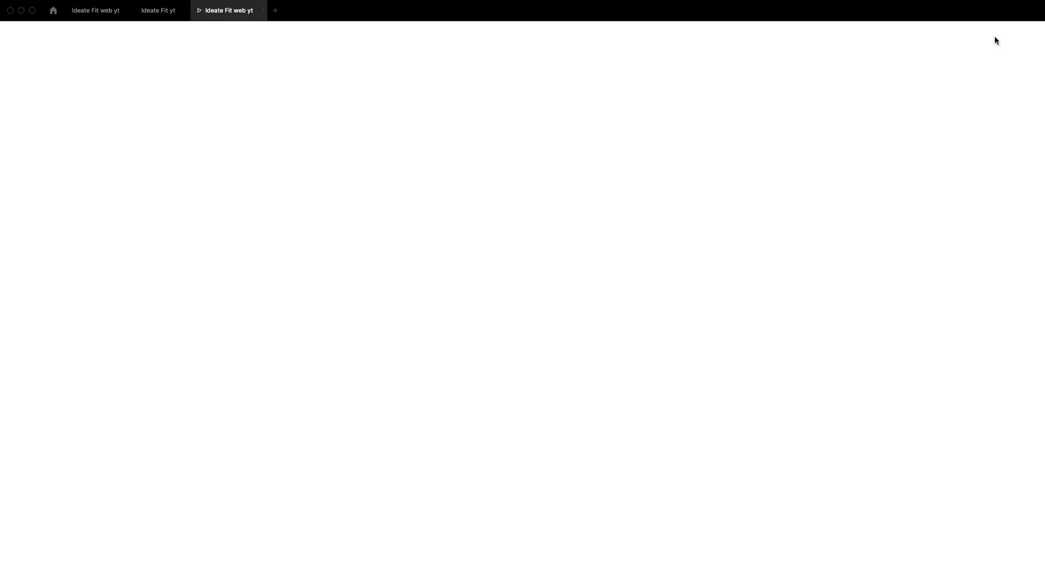